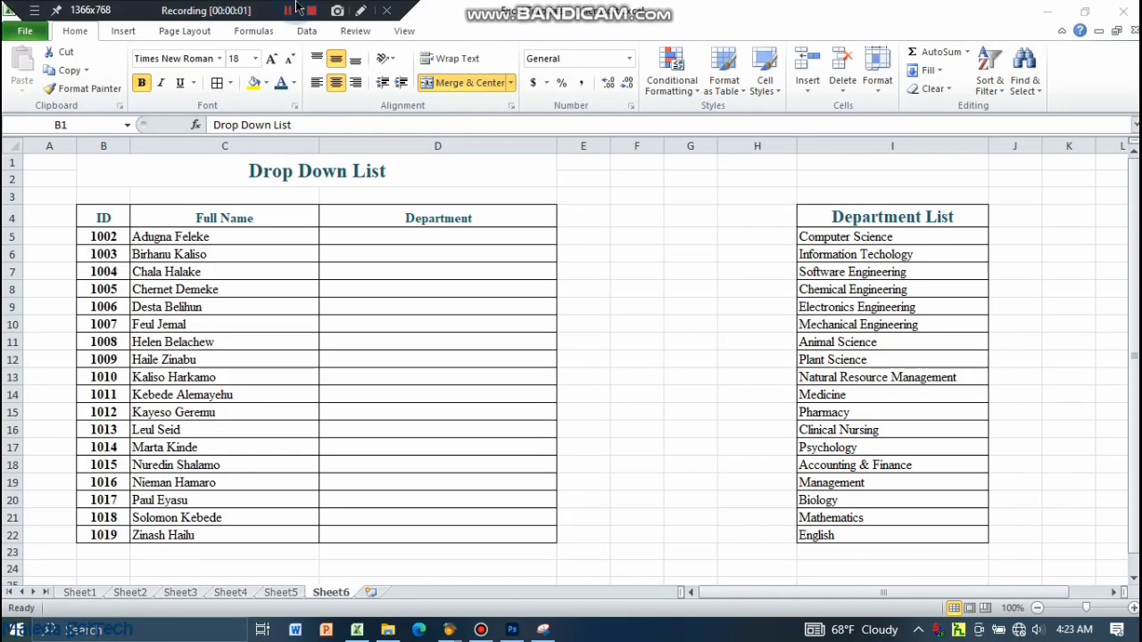
- Select D5, the first cell under Department
click(364, 187)
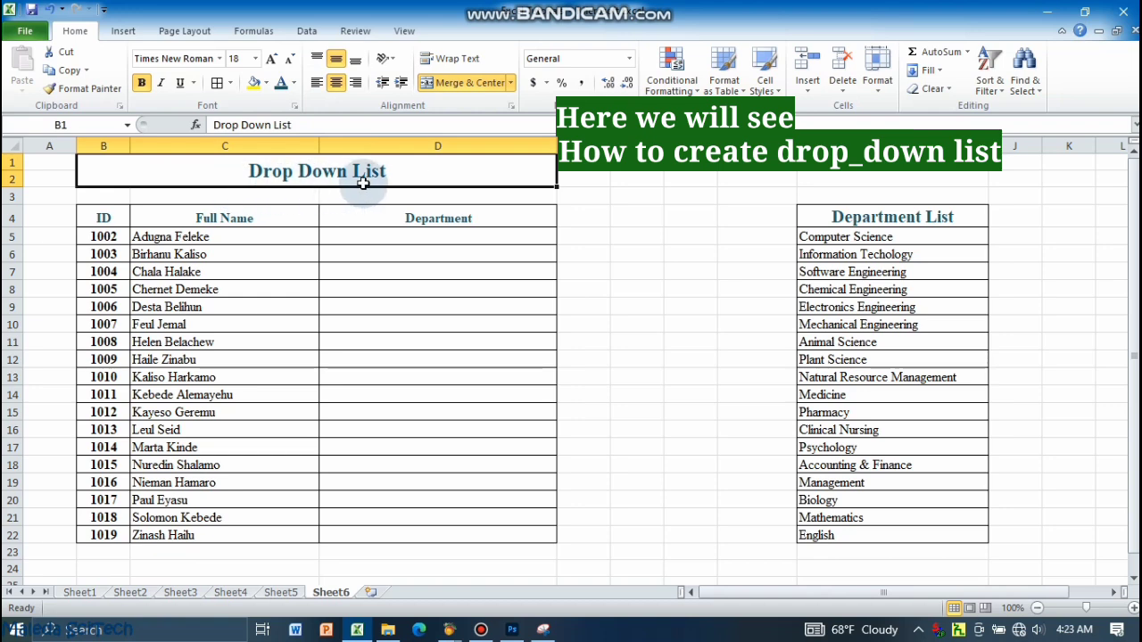
click(456, 240)
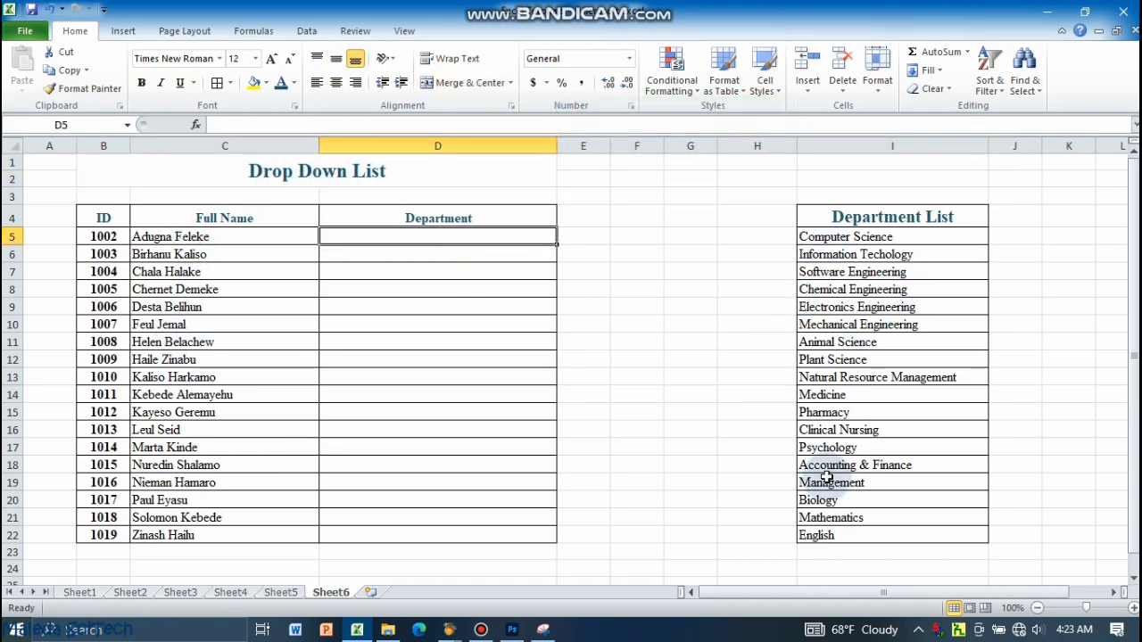
click(412, 235)
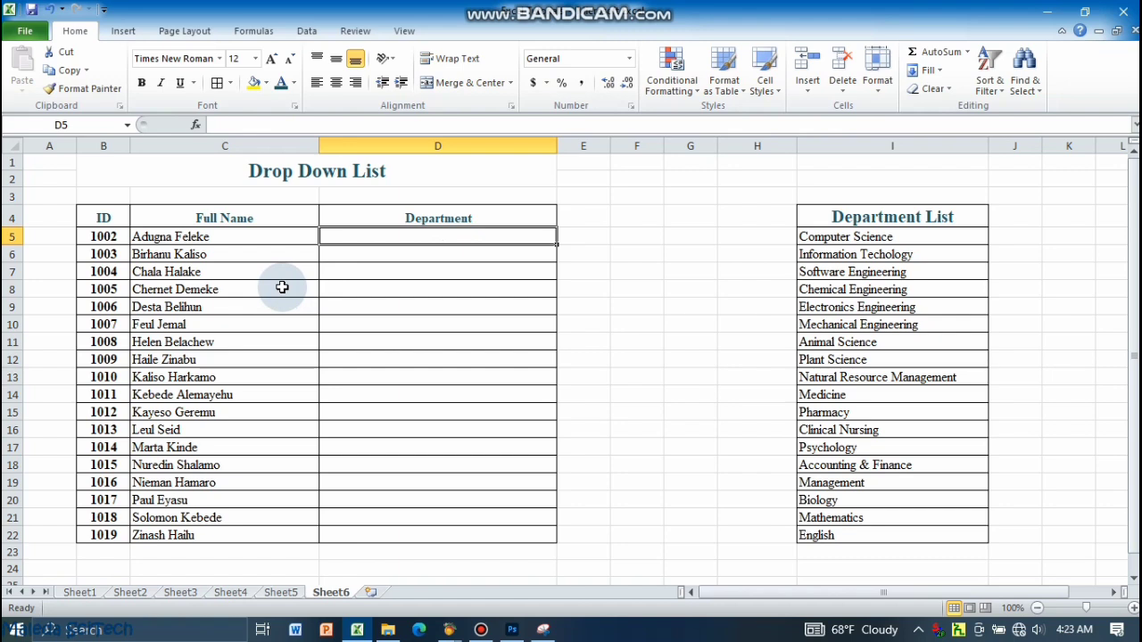
drag(369, 233, 409, 535)
click(395, 237)
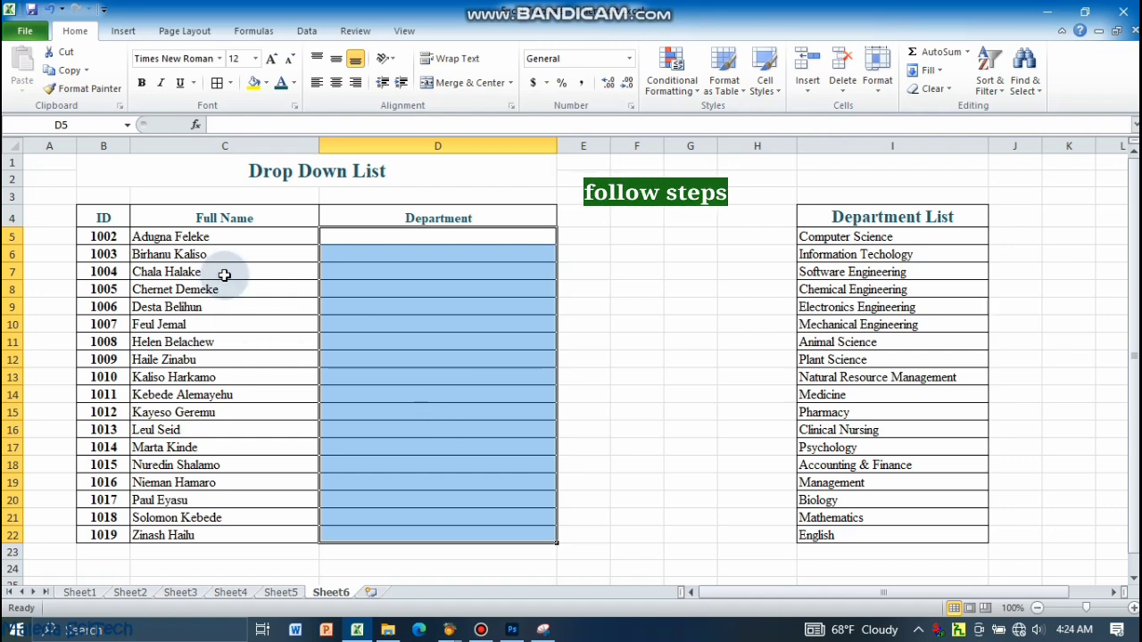
click(503, 384)
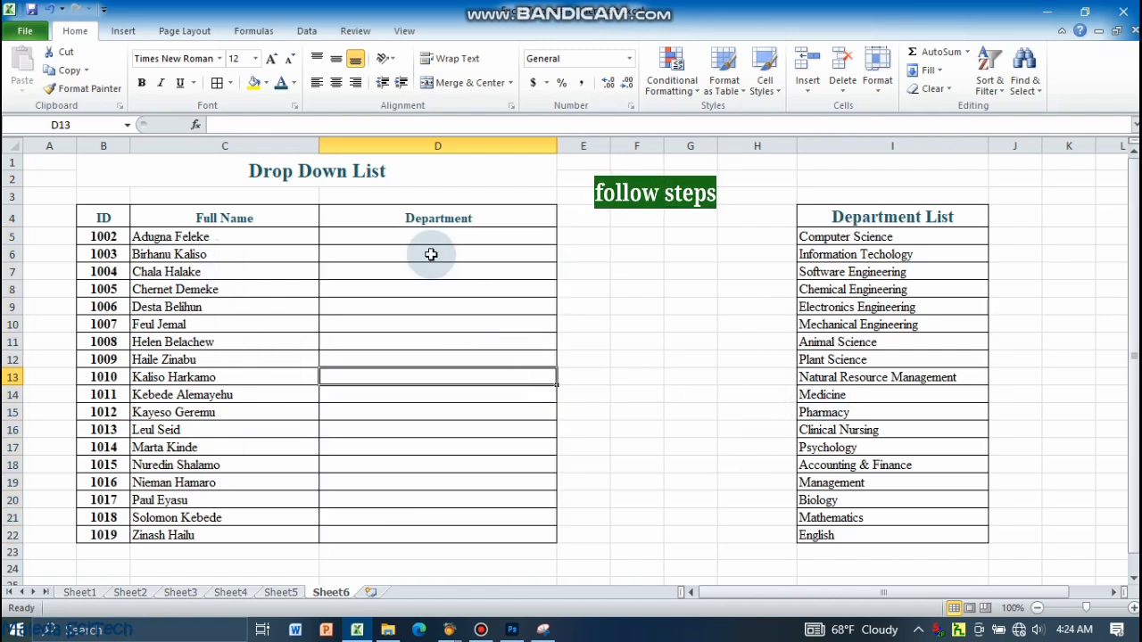
click(428, 236)
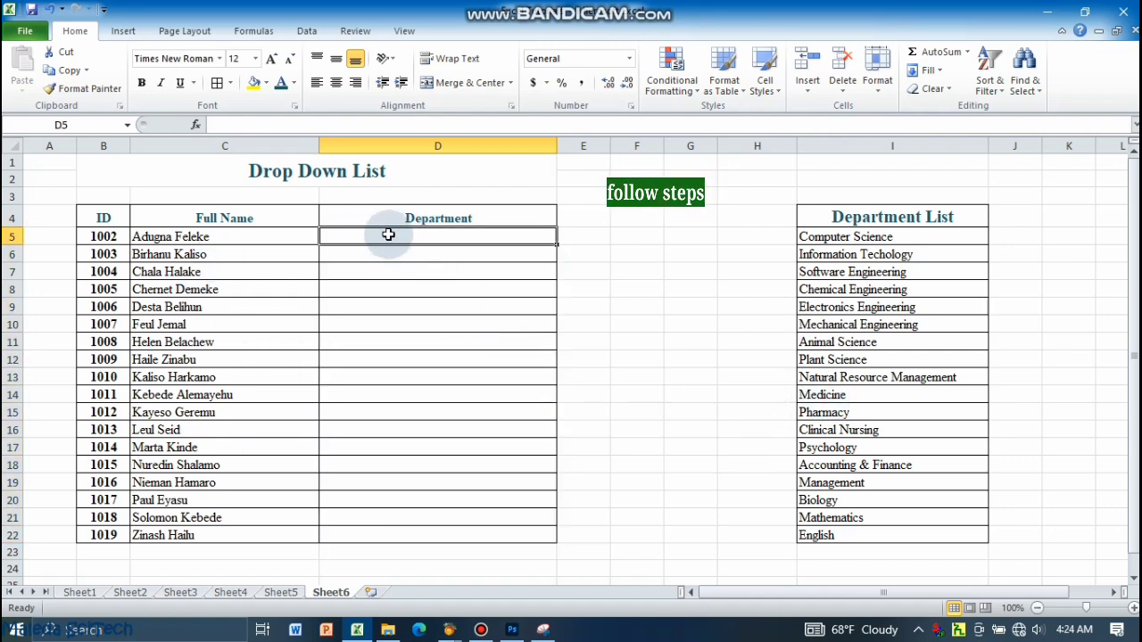
- Open the Data Validation dialog for cell D5 from the Data tab
click(305, 35)
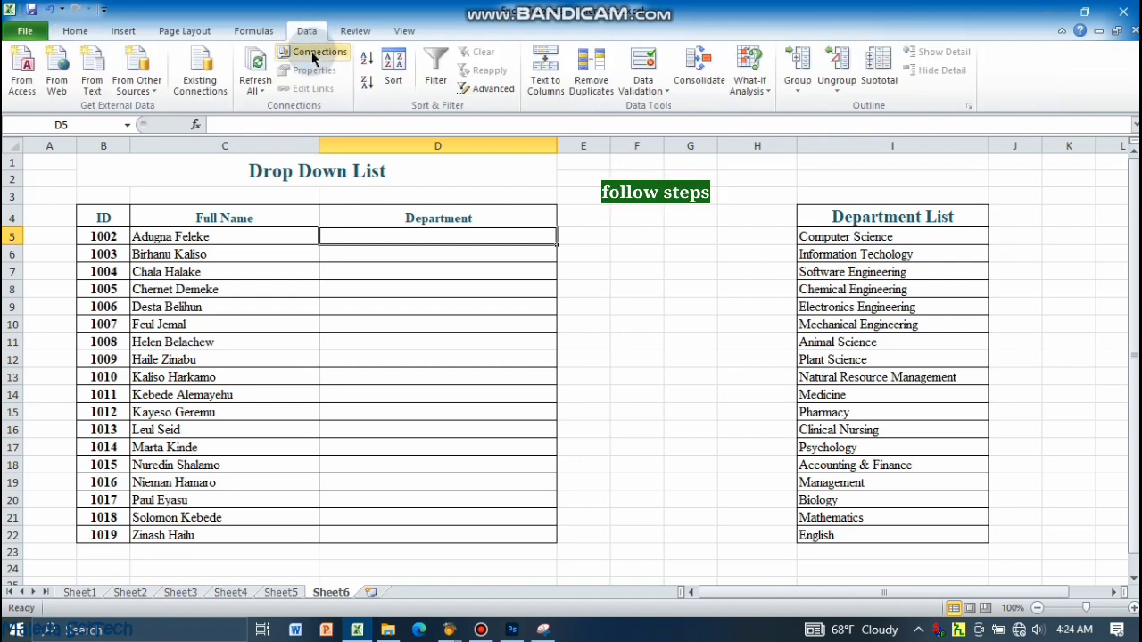
click(643, 100)
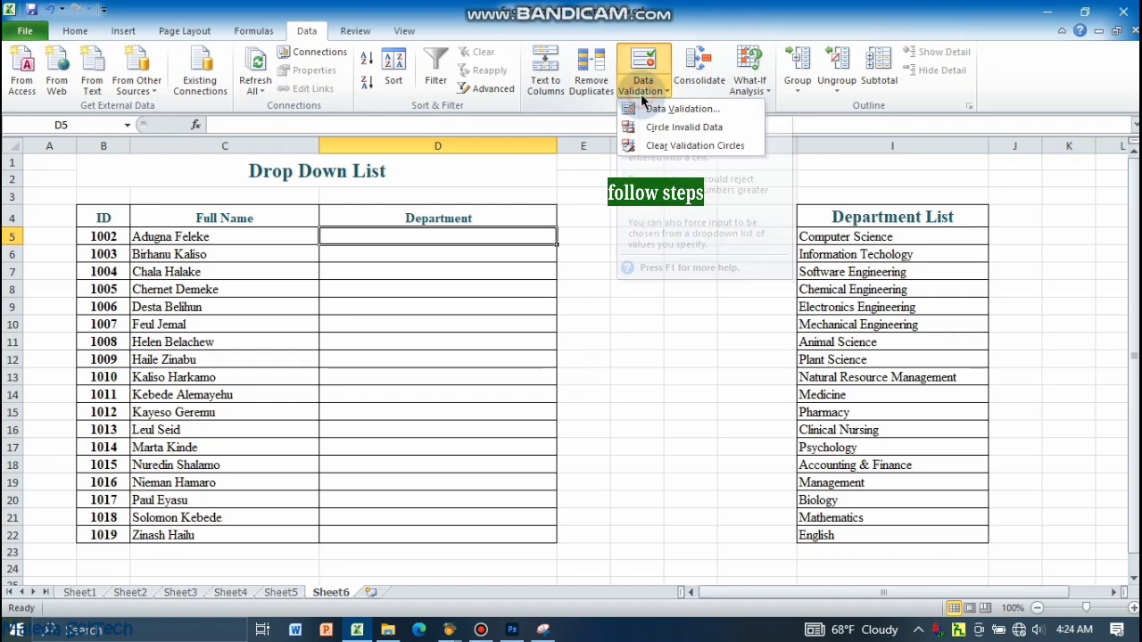
click(687, 114)
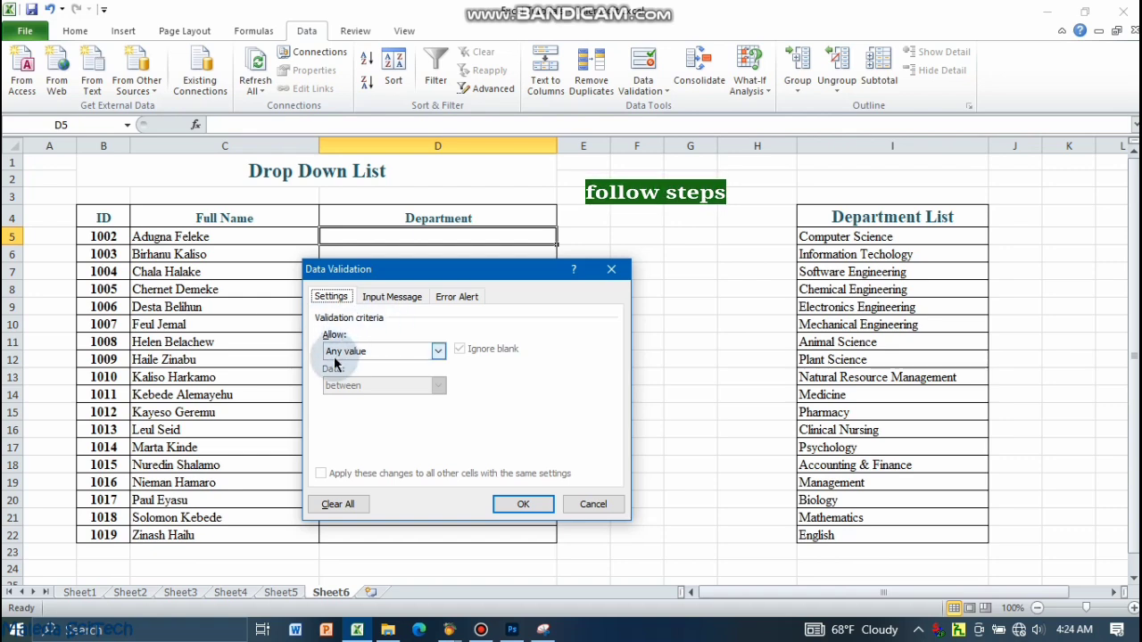
- Allow only a List in D5, sourced from the Department List =$I$5:$I$22
click(438, 351)
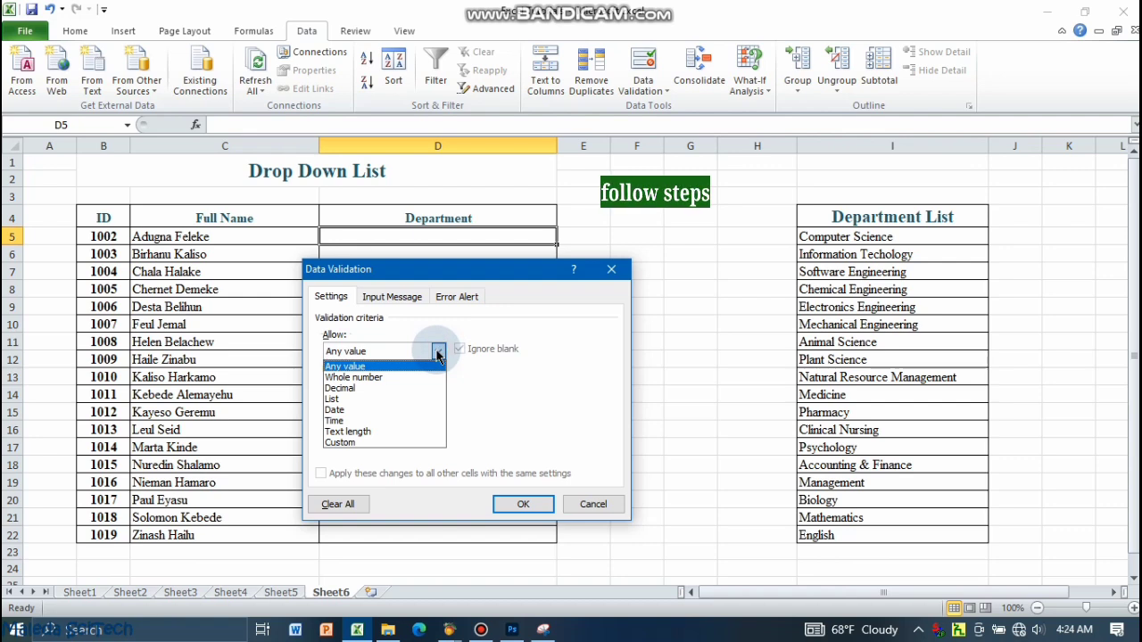
click(360, 401)
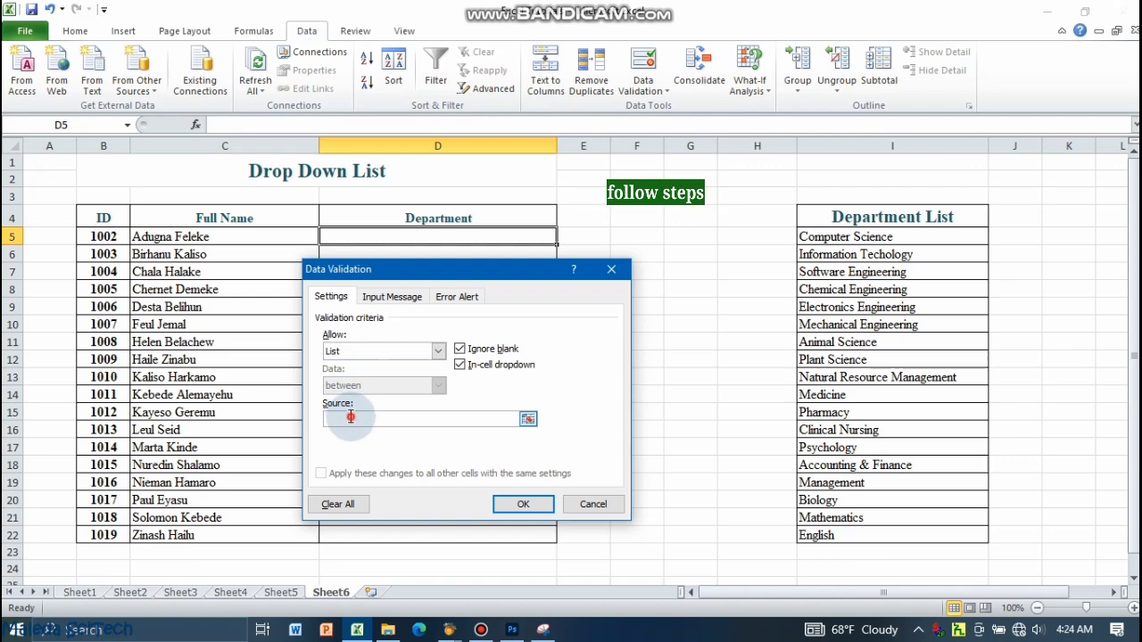
click(351, 417)
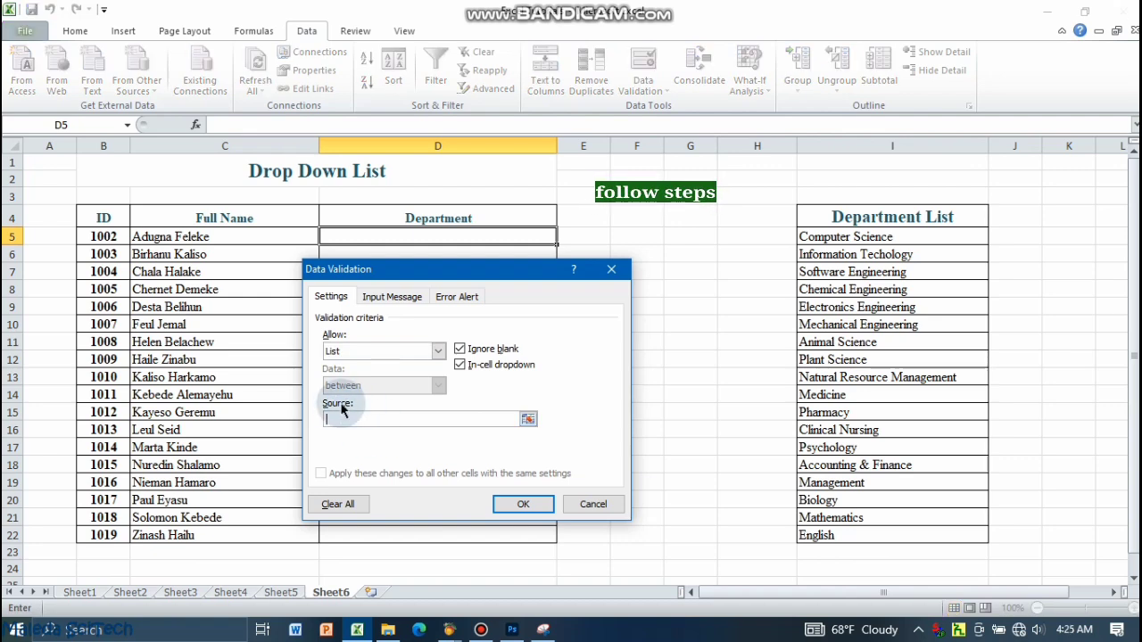
click(529, 418)
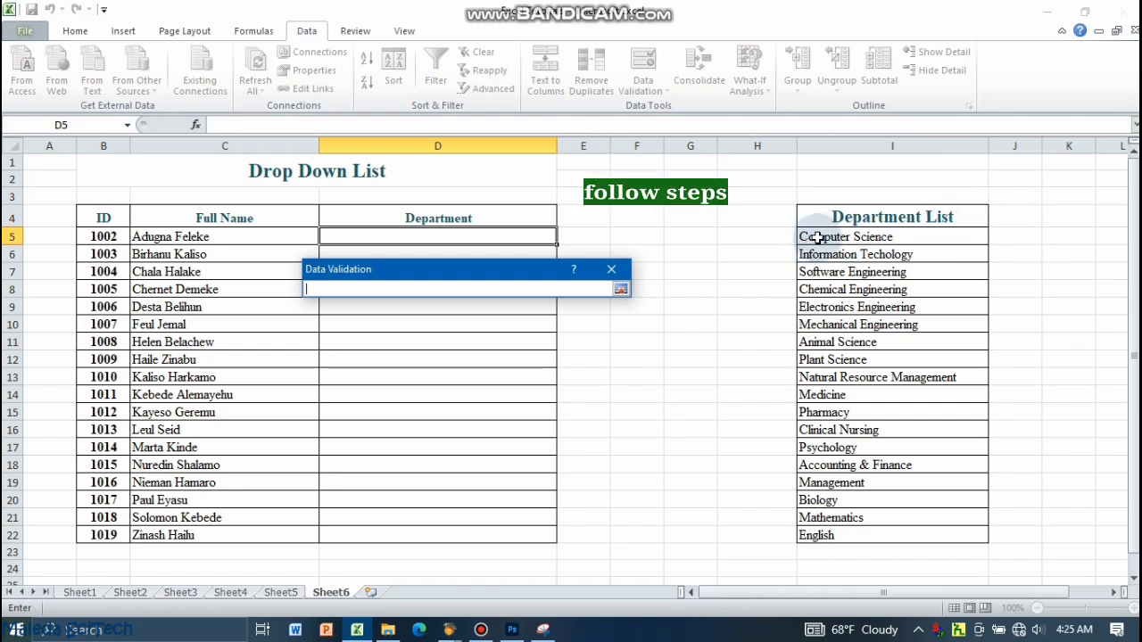
drag(817, 237, 840, 529)
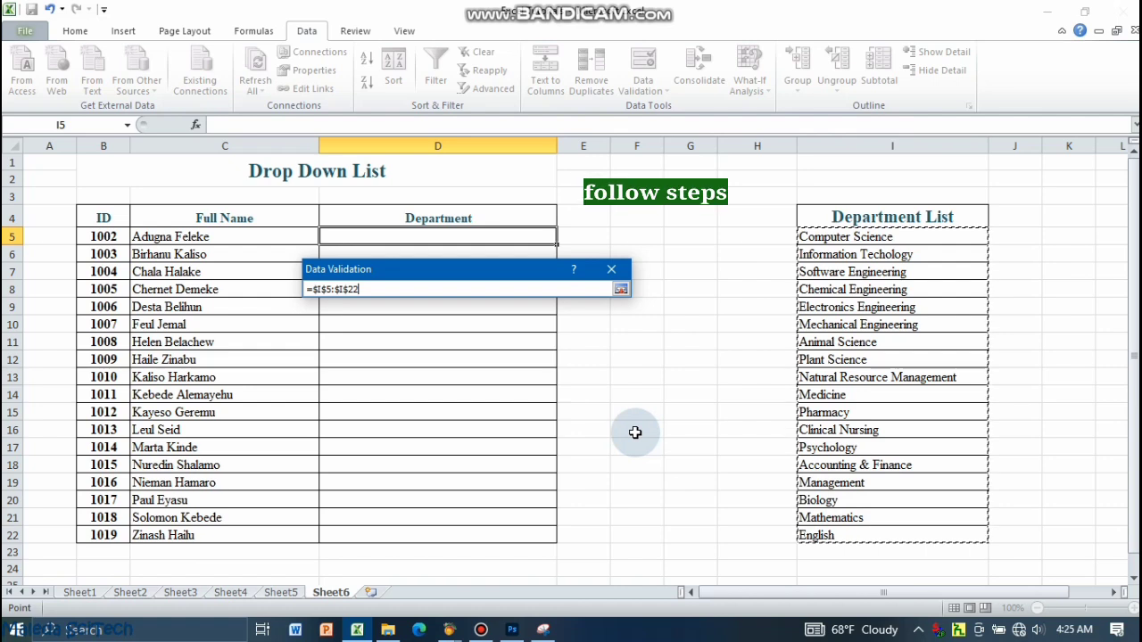
key(Return)
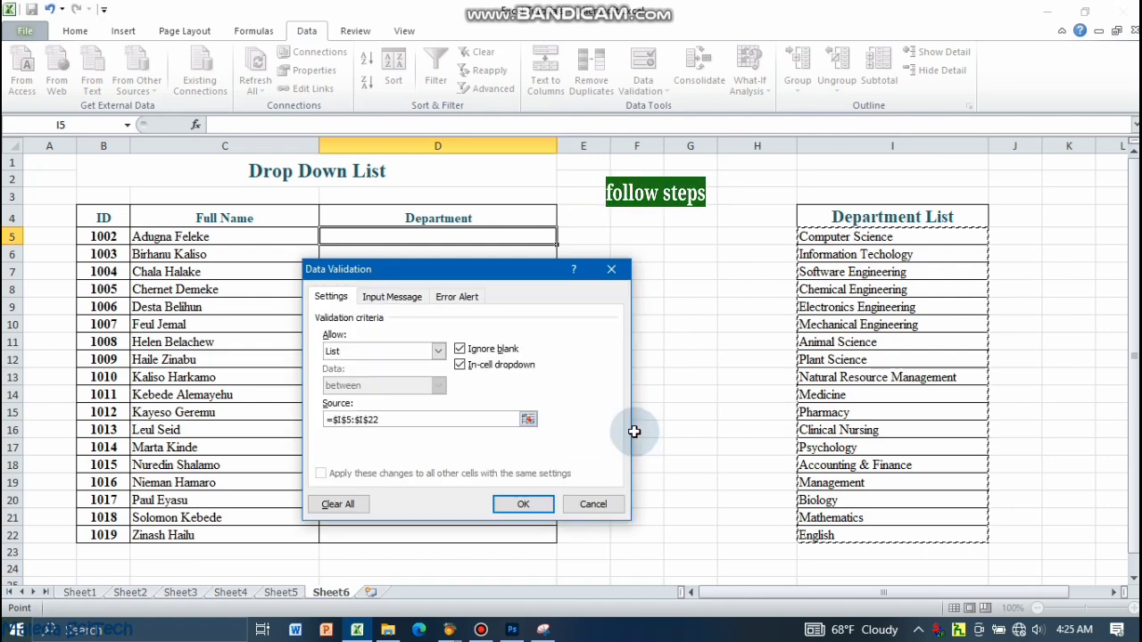
click(538, 505)
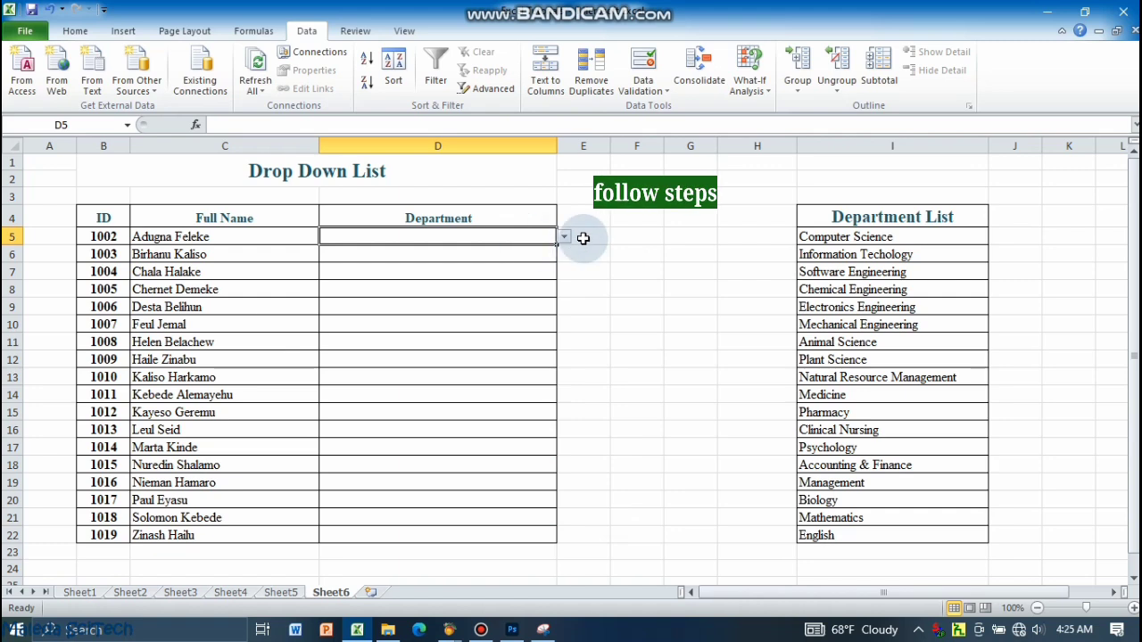
- Choose Computer Science from D5's department drop-down
click(563, 237)
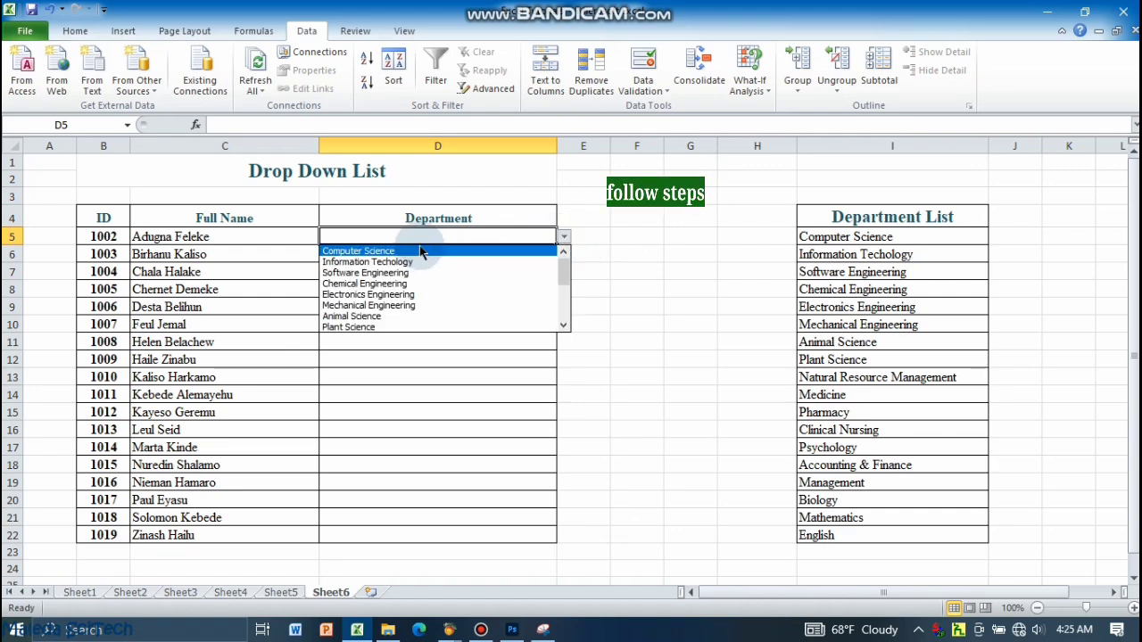
mouse_move(563, 274)
mouse_down()
mouse_move(563, 294)
mouse_move(562, 251)
mouse_up()
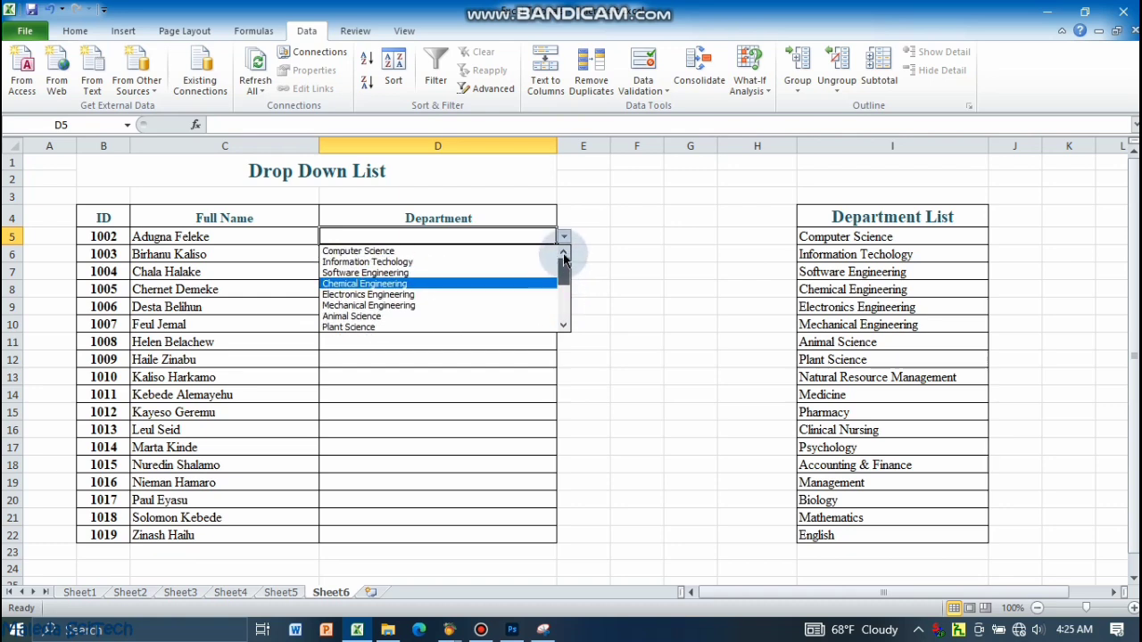
click(376, 253)
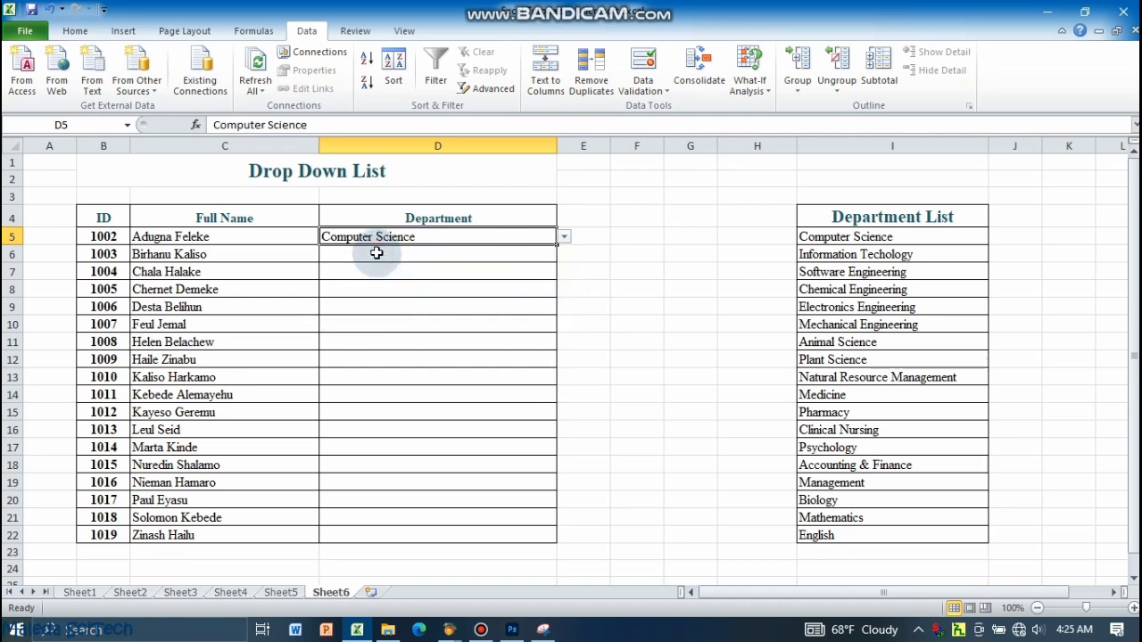
click(376, 255)
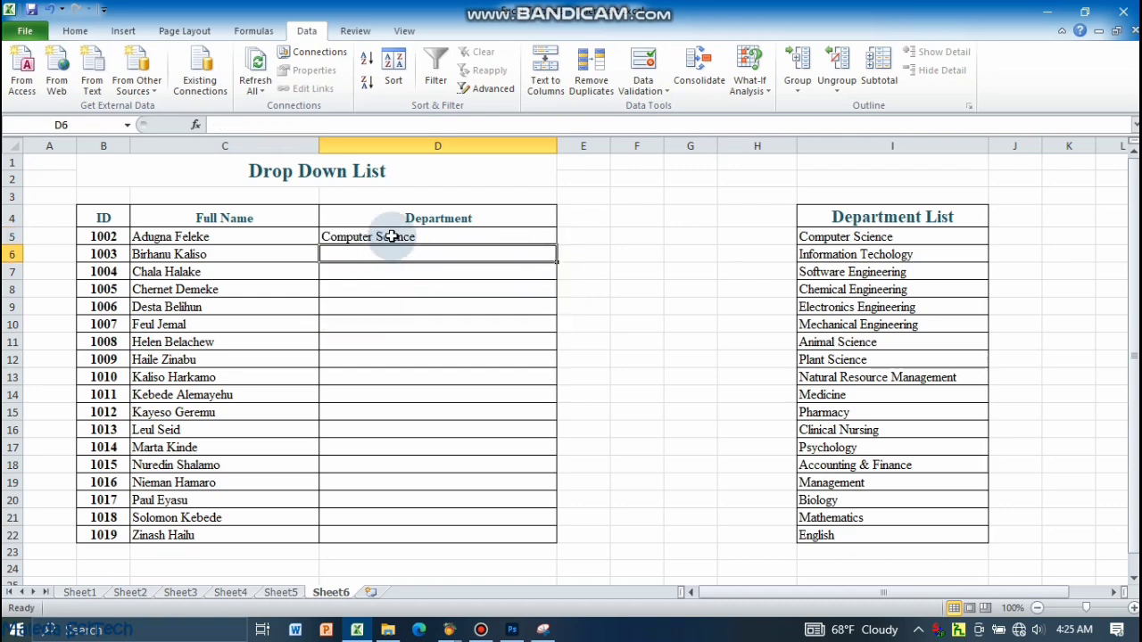
click(392, 236)
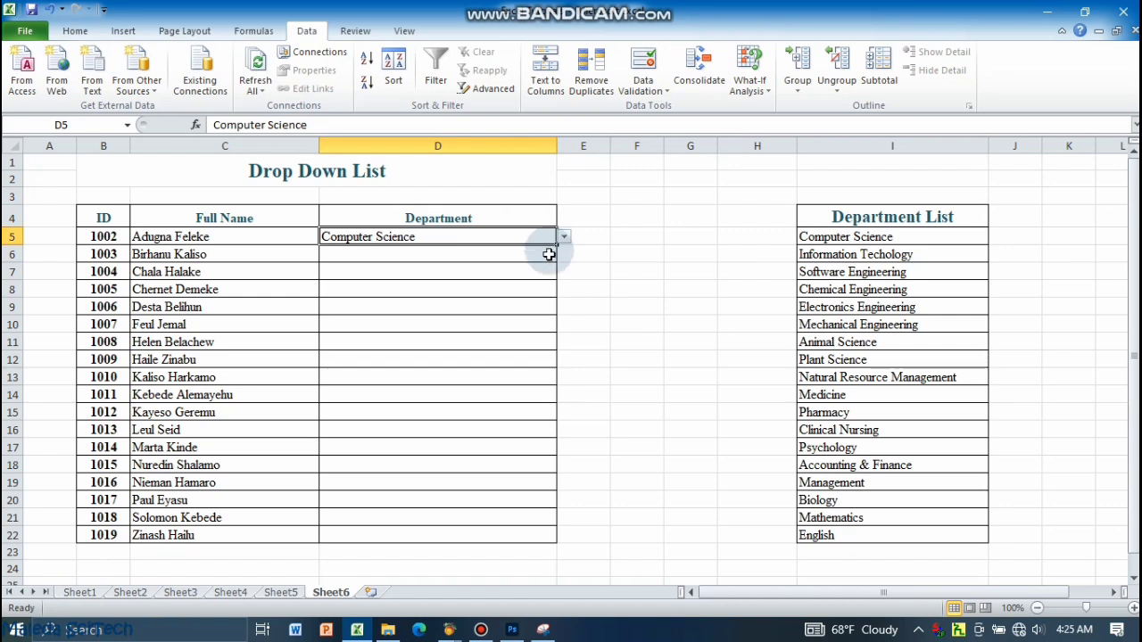
click(399, 257)
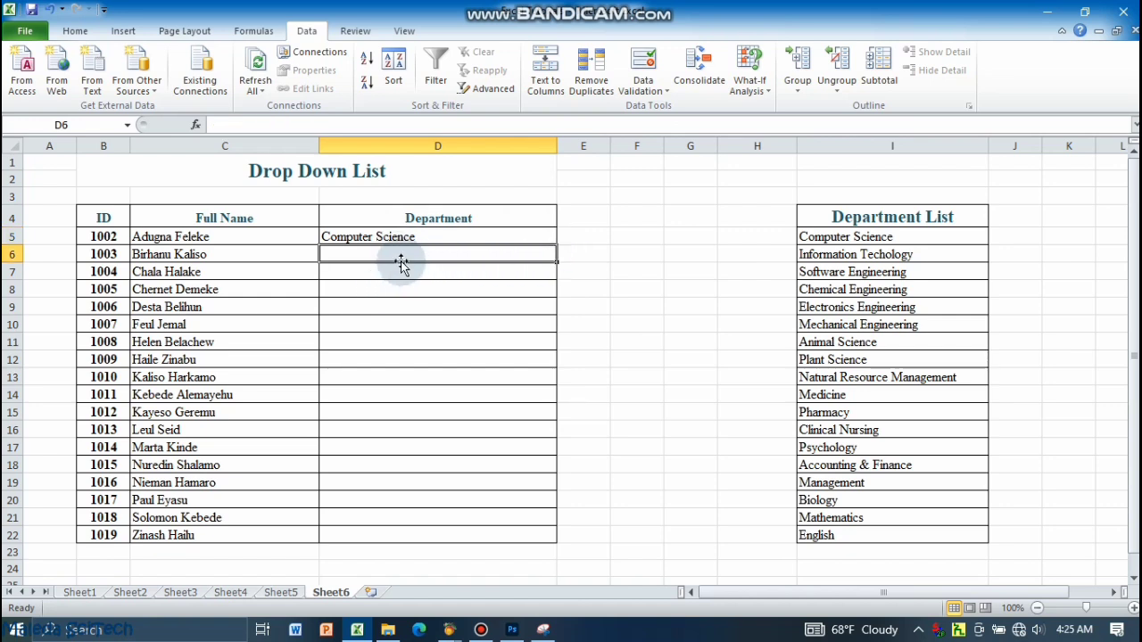
- Give D6:D22 List validation sourced from the Department List =$I$5:$I$22
drag(400, 253, 425, 539)
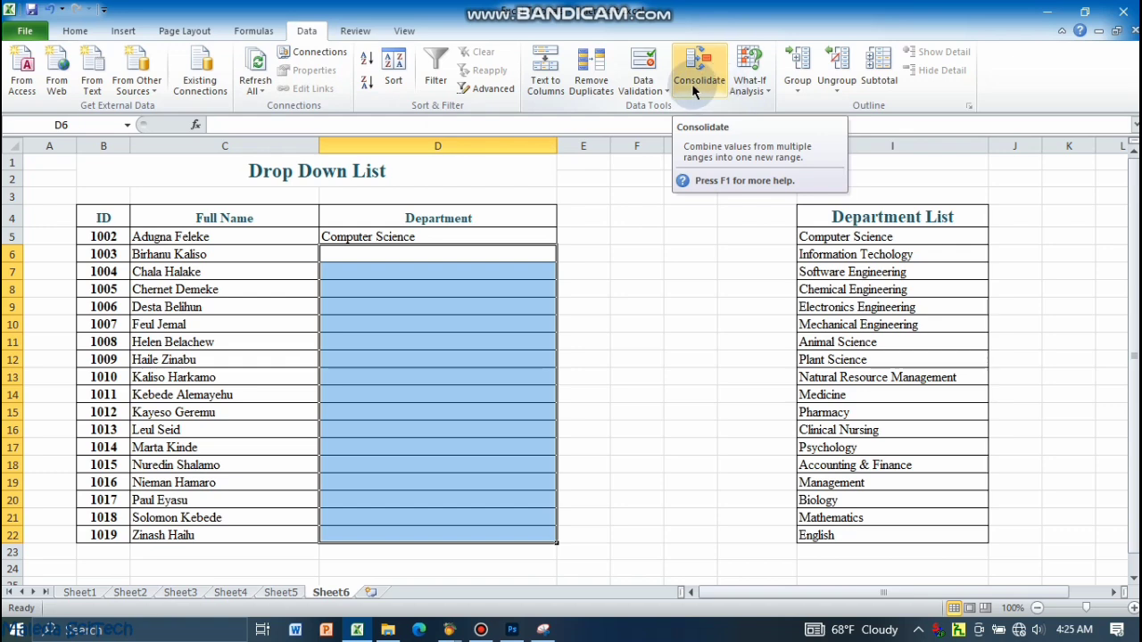
click(647, 94)
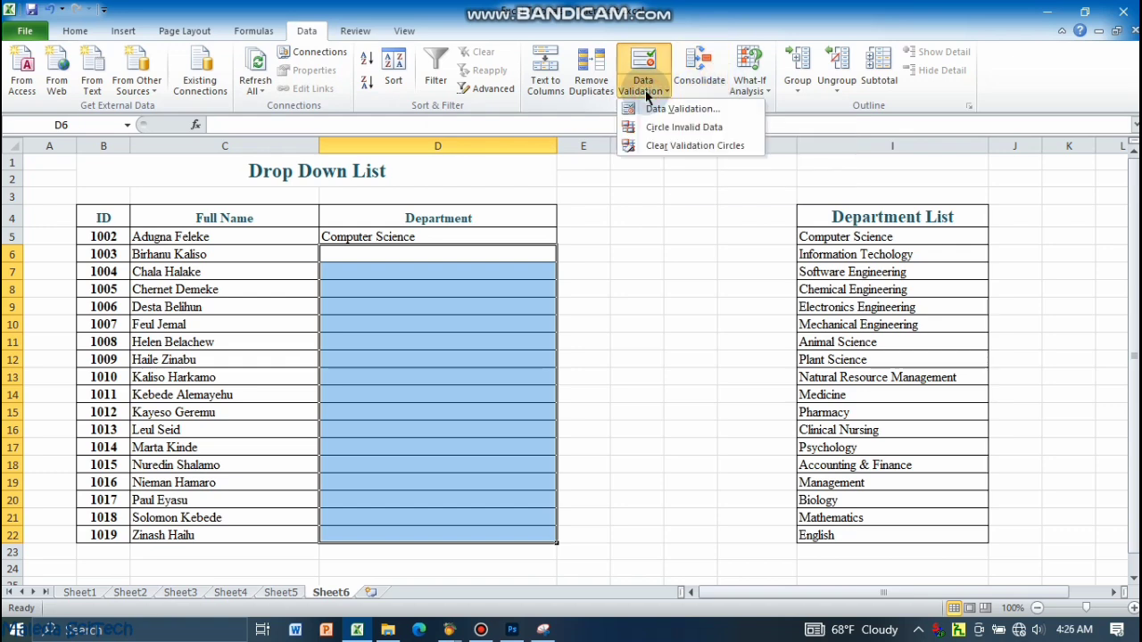
click(675, 109)
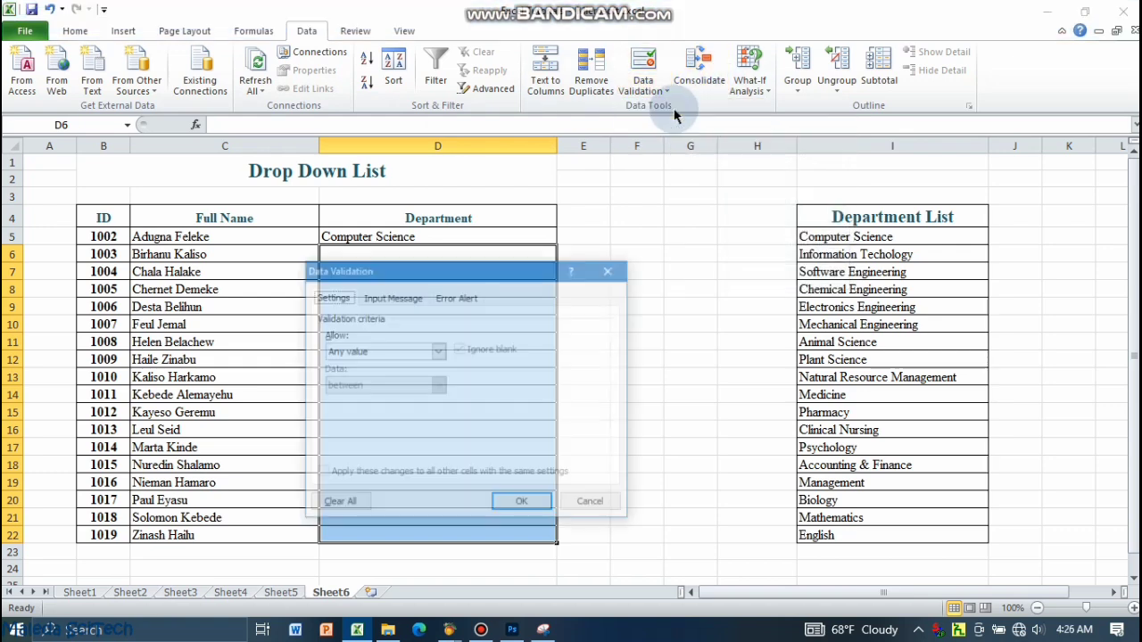
click(366, 351)
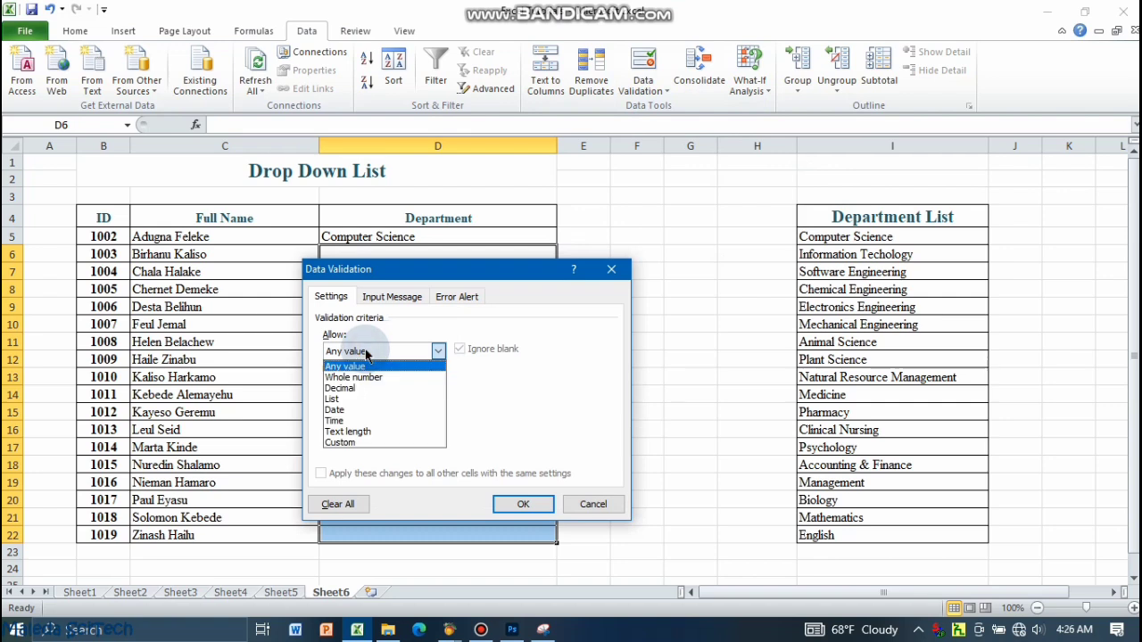
click(361, 407)
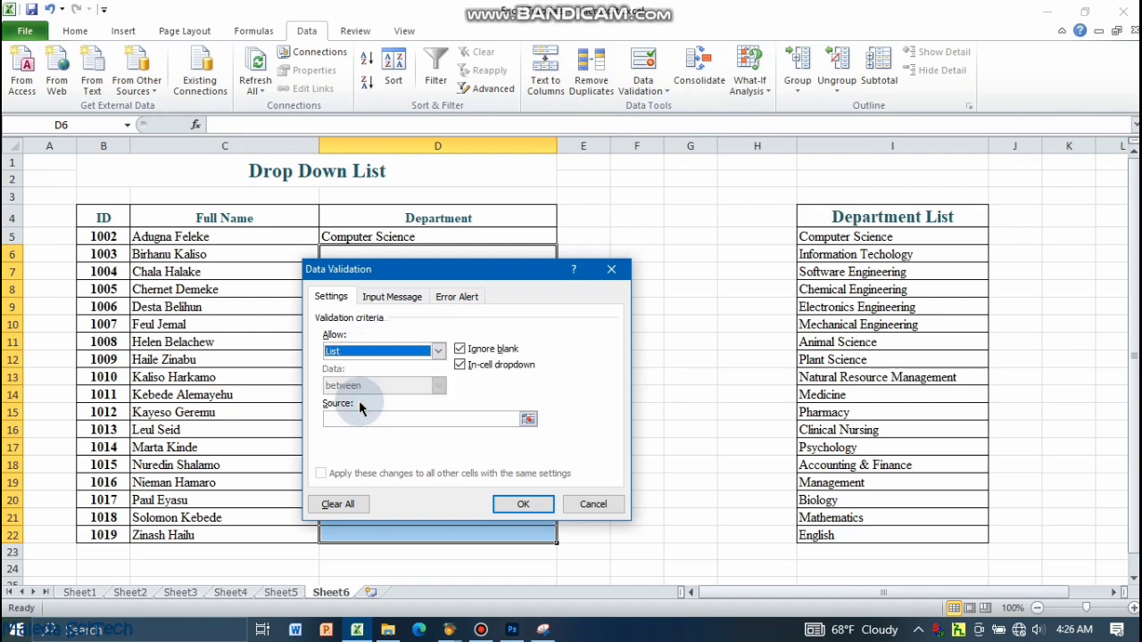
click(341, 420)
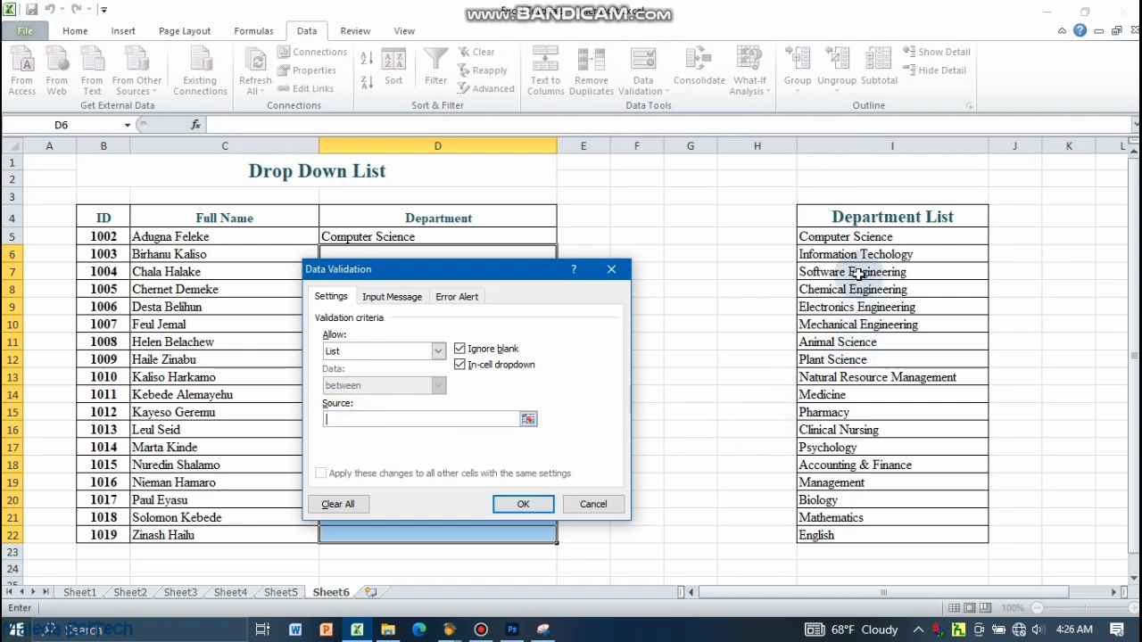
drag(857, 239, 870, 534)
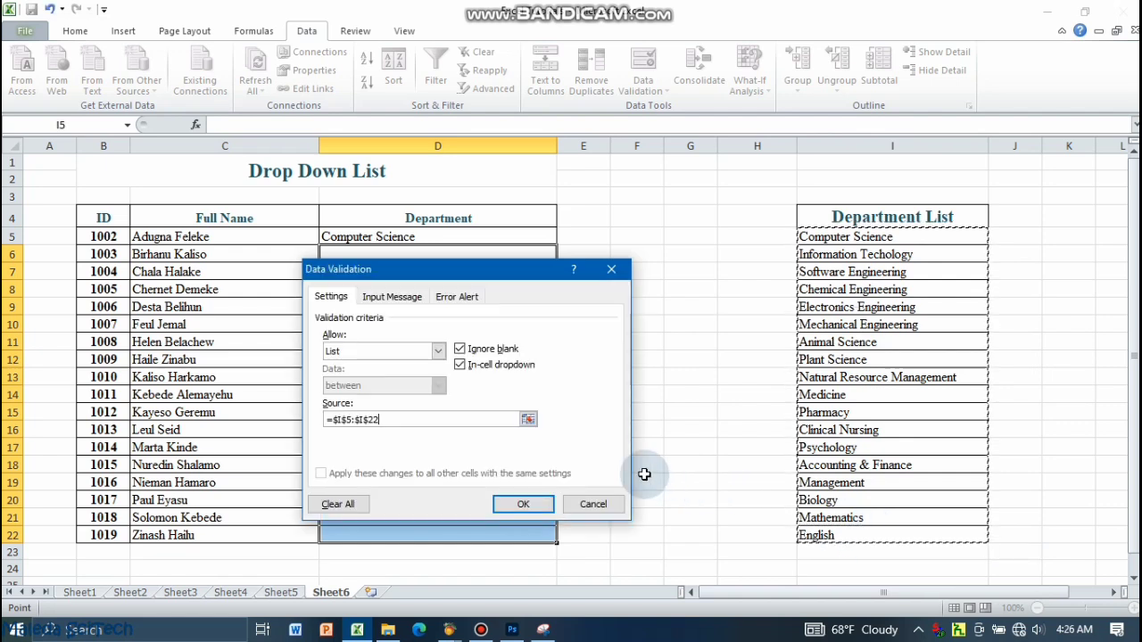
click(531, 503)
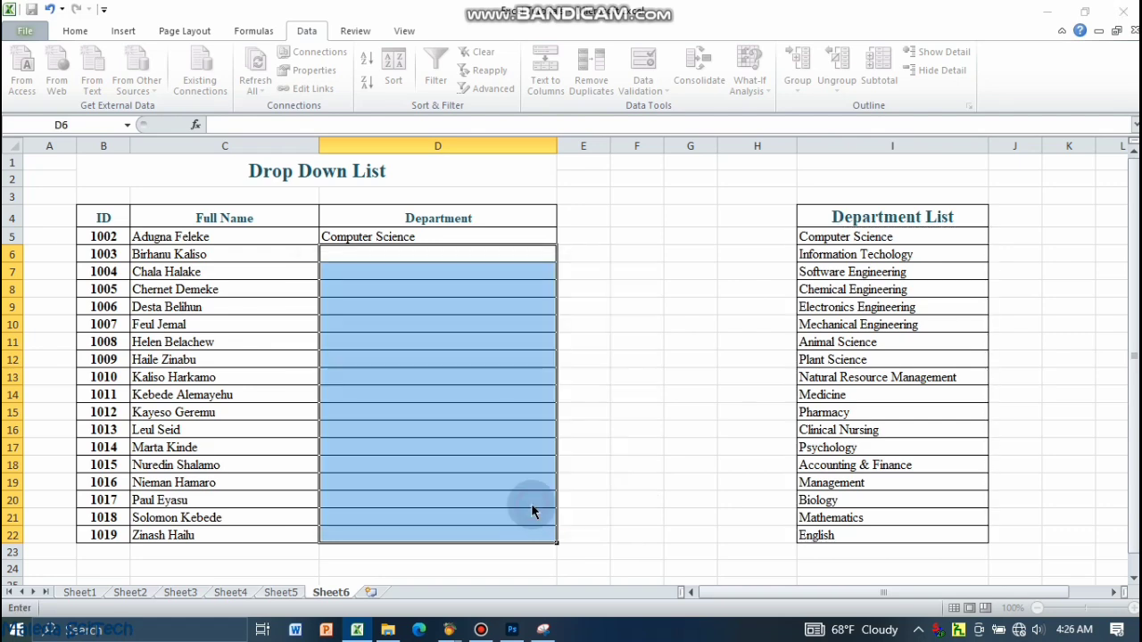
- Pick Chemical Engineering for D6 and Plant Science for D7 from the drop-downs
click(448, 256)
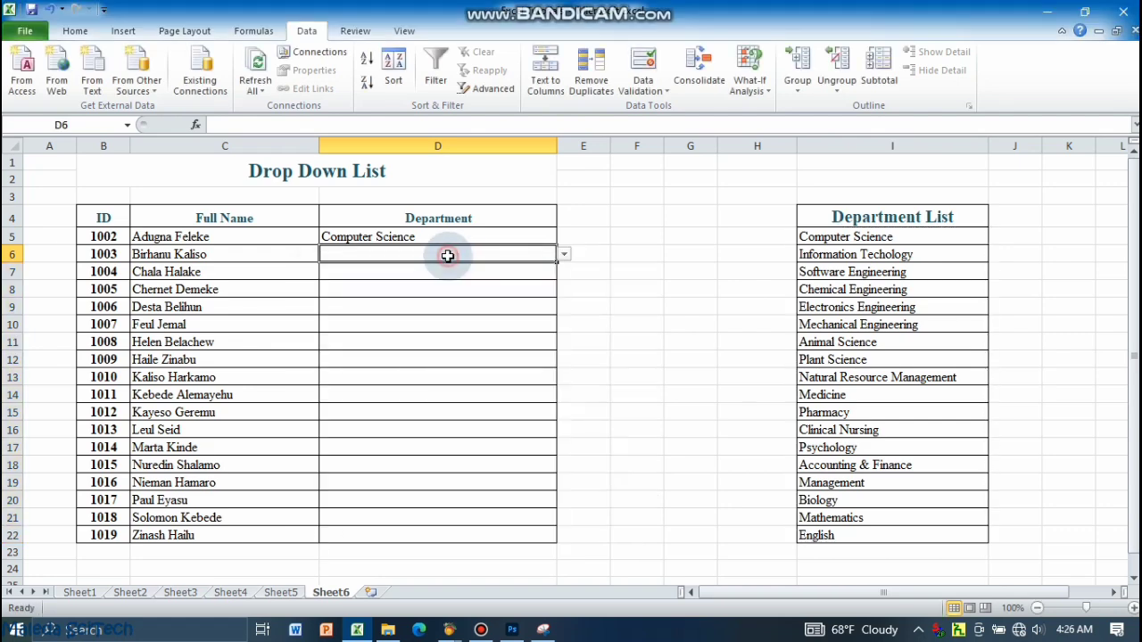
click(566, 256)
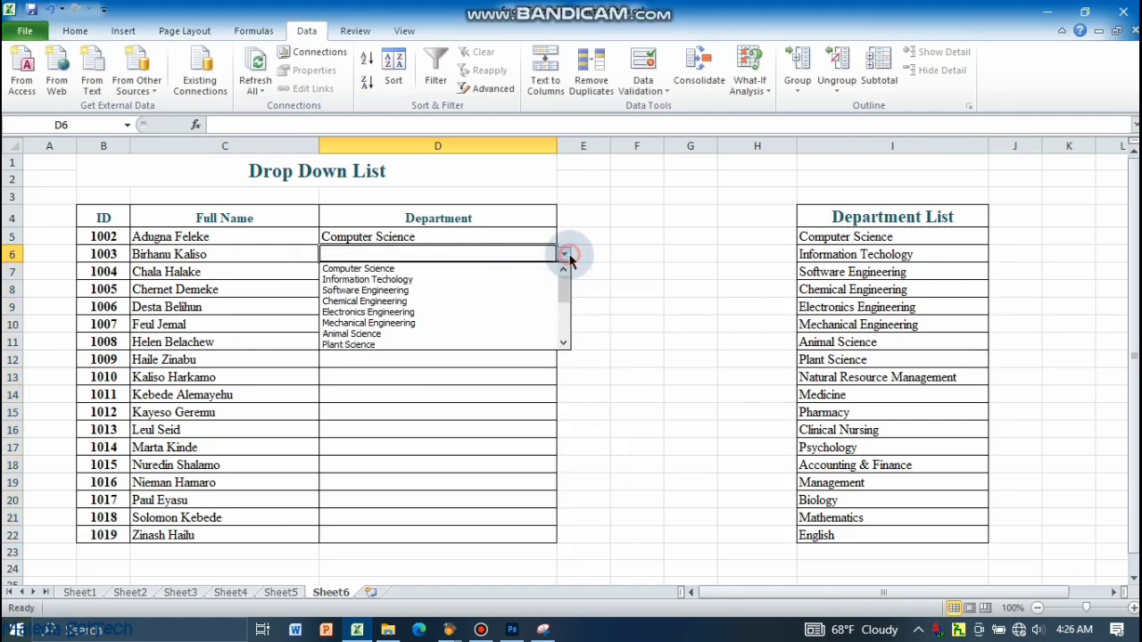
click(368, 302)
click(156, 274)
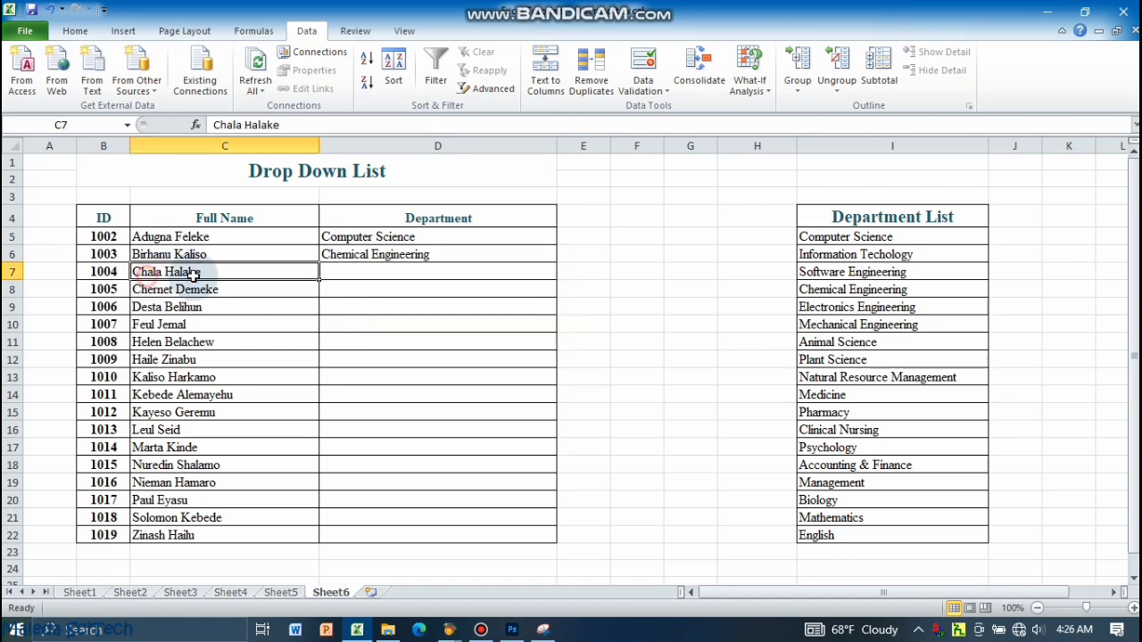
click(403, 272)
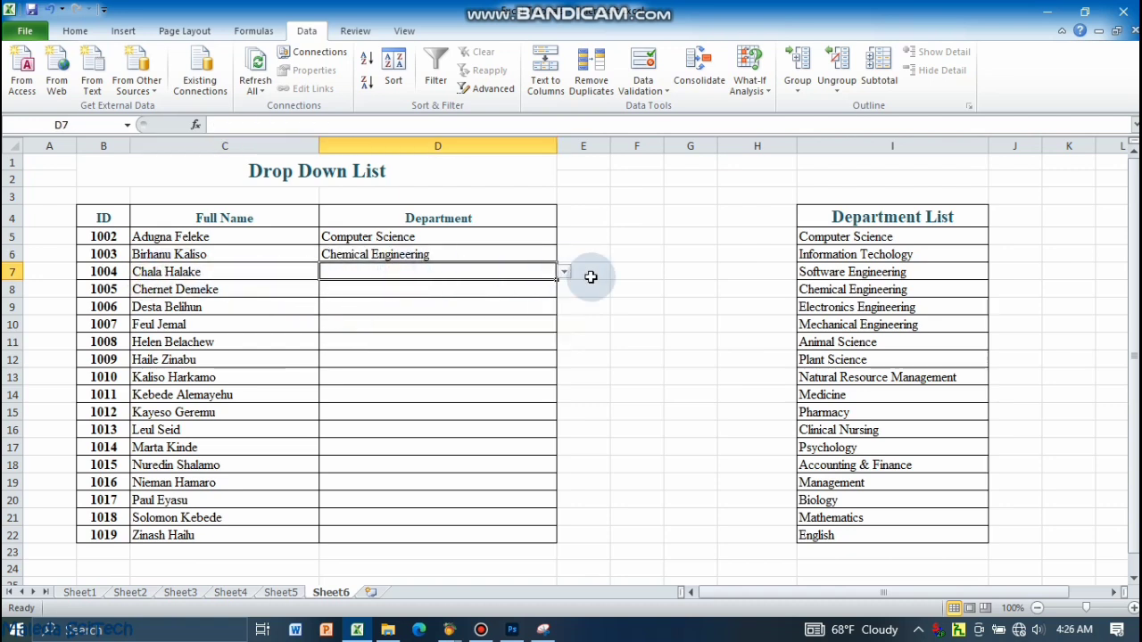
click(564, 272)
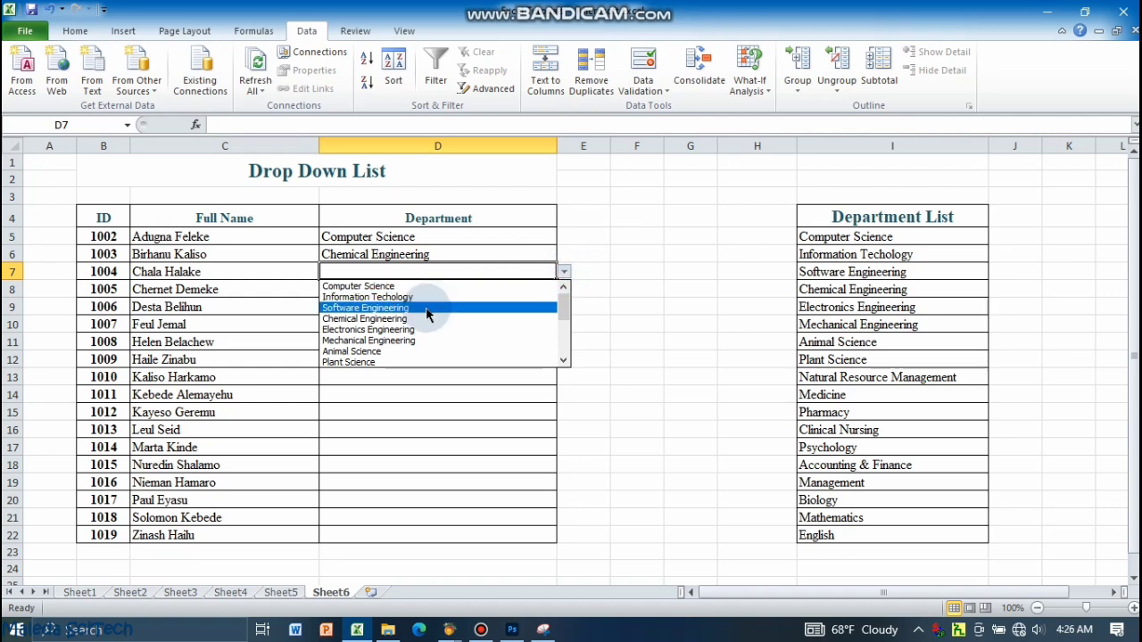
click(398, 362)
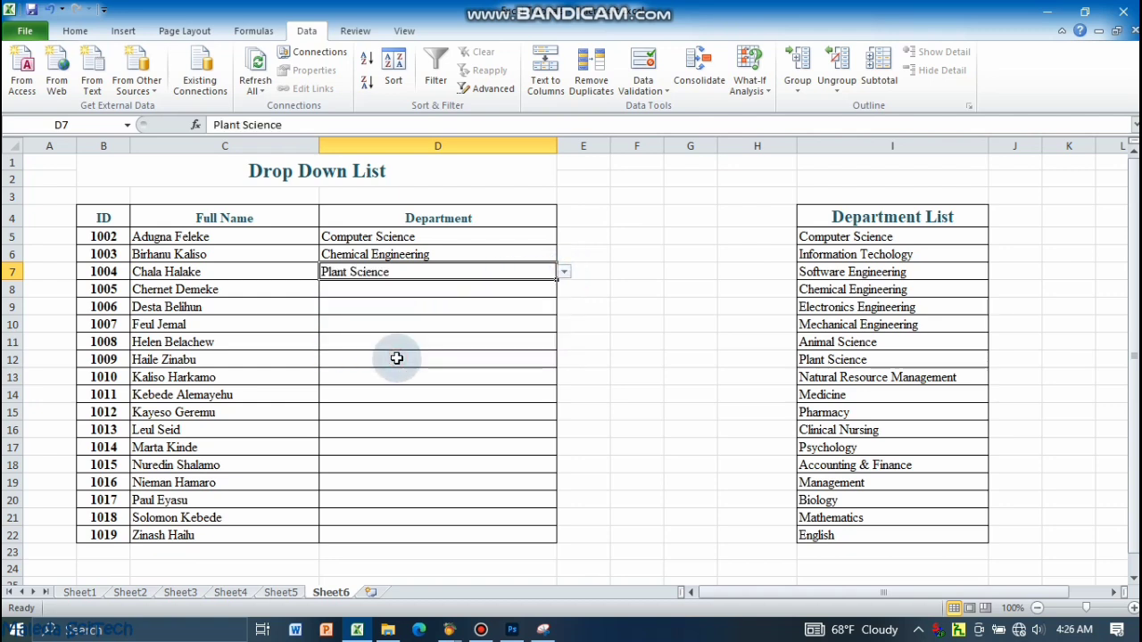
- Set D8 to Plant Science and D9 to Electronics Engineering, and change D7 to Clinical Nursing
click(386, 287)
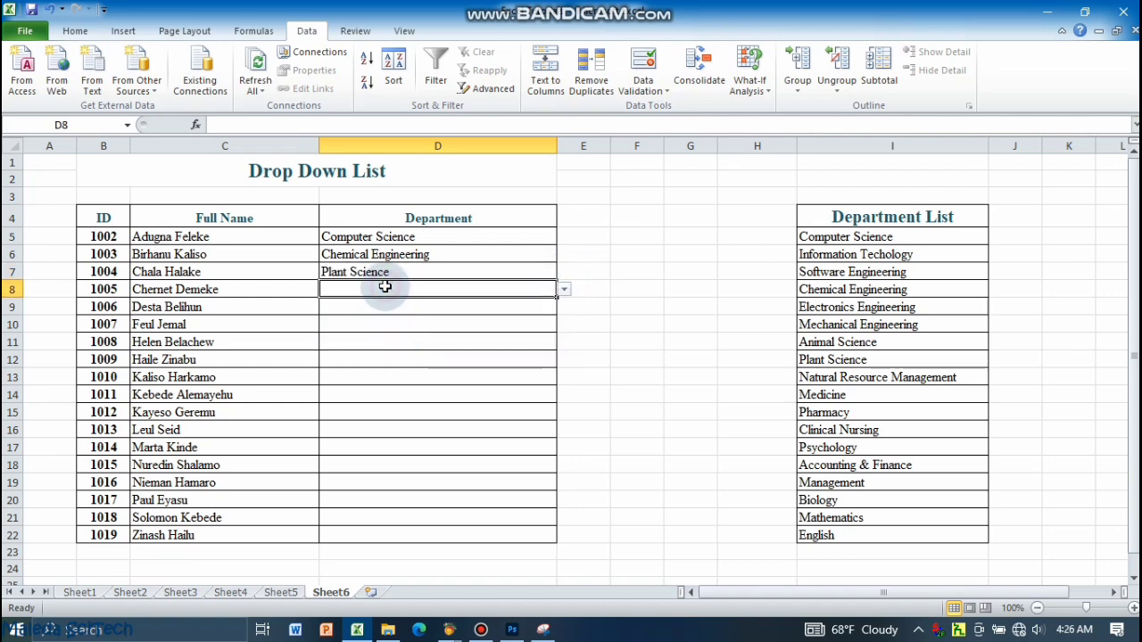
click(565, 291)
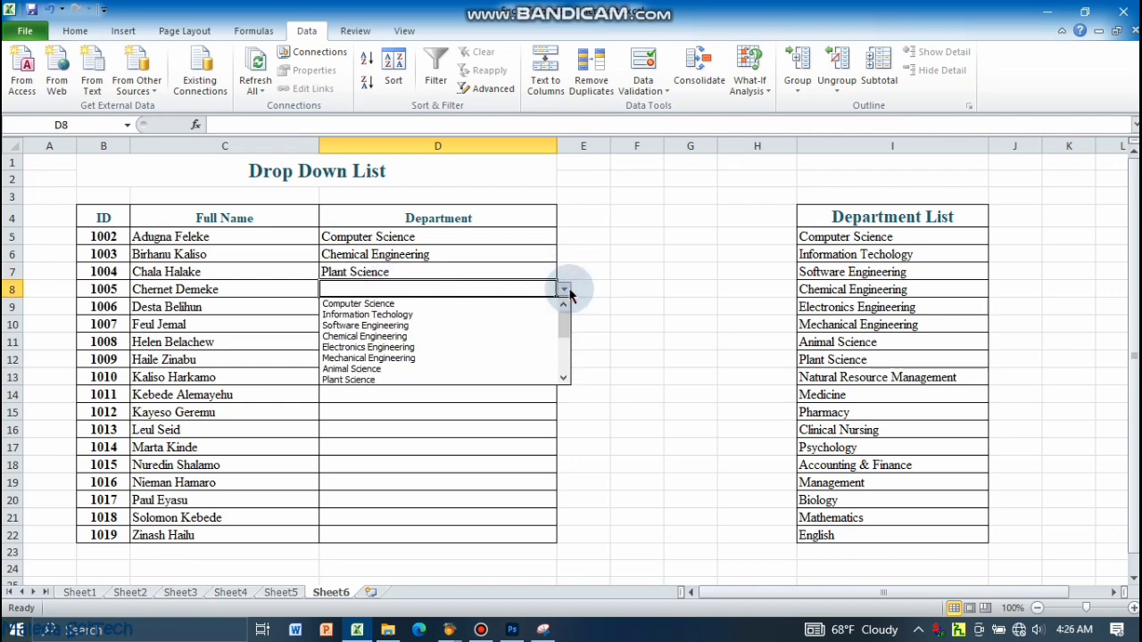
click(402, 380)
click(380, 309)
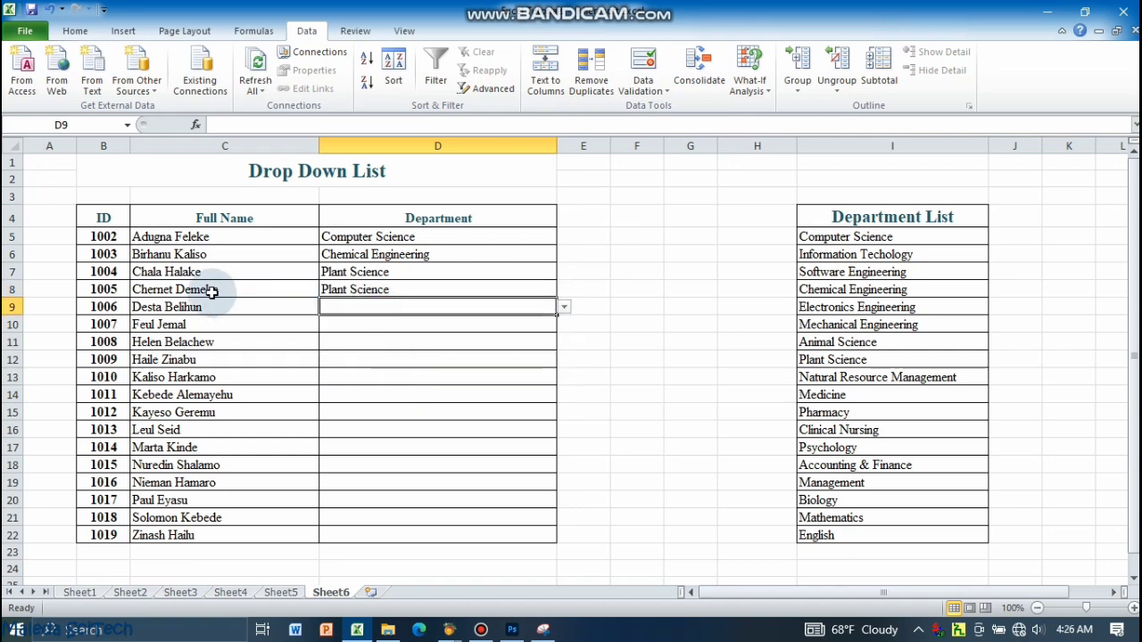
click(564, 308)
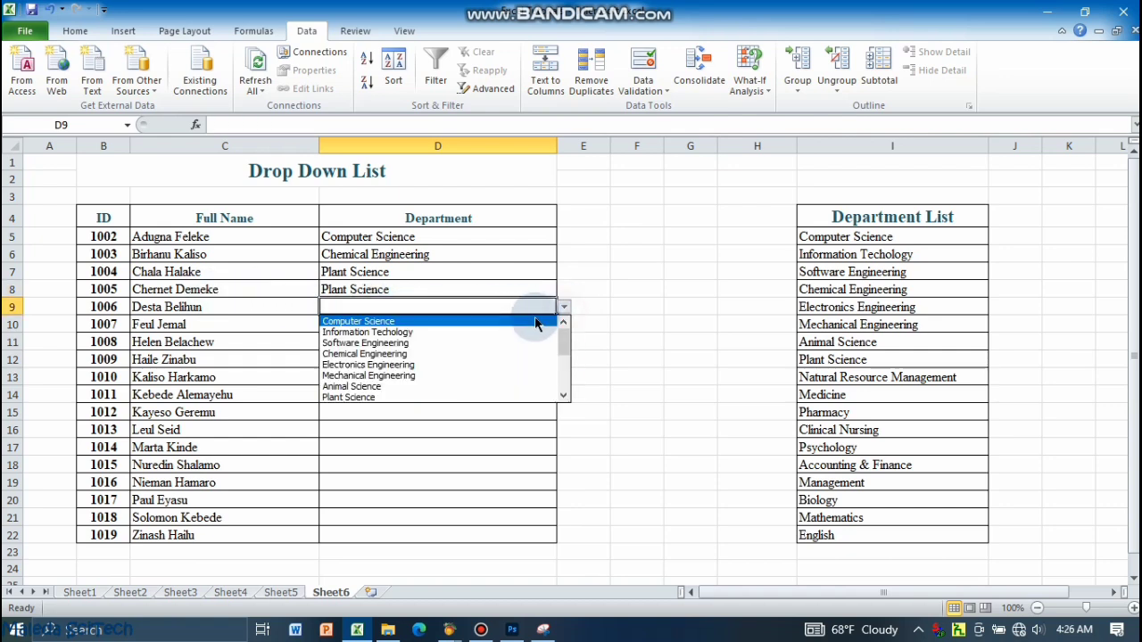
click(397, 373)
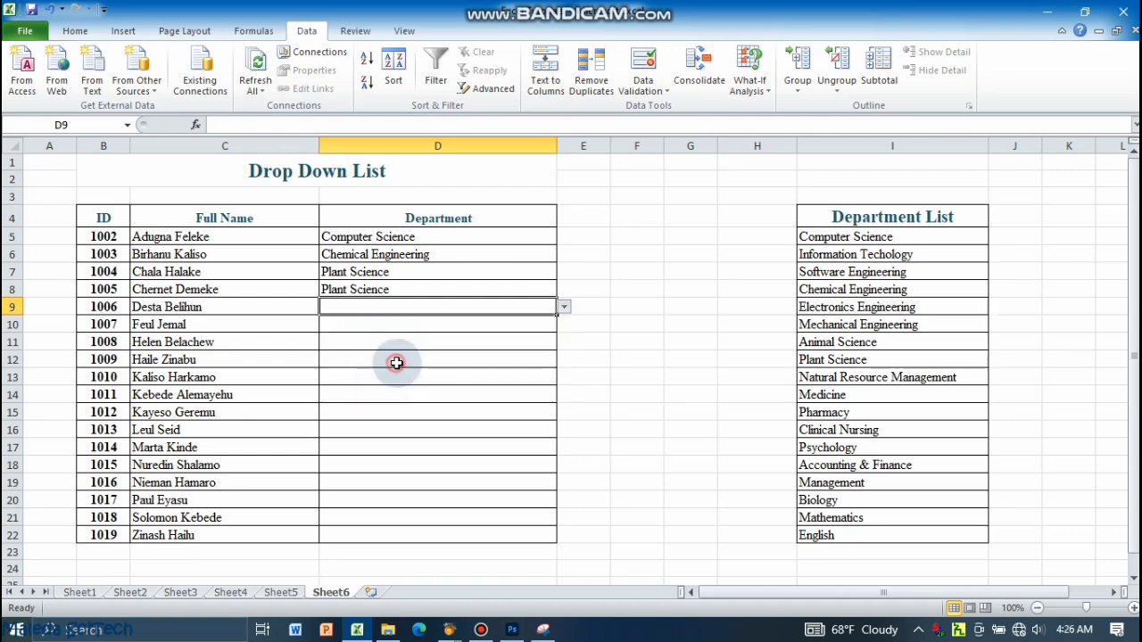
click(414, 272)
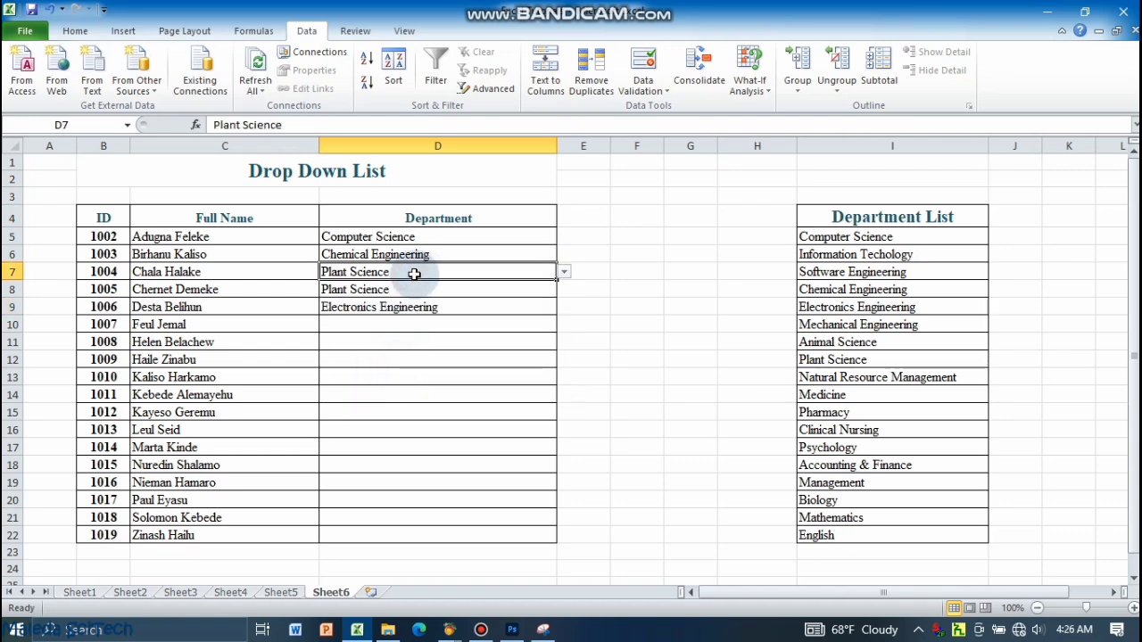
click(565, 273)
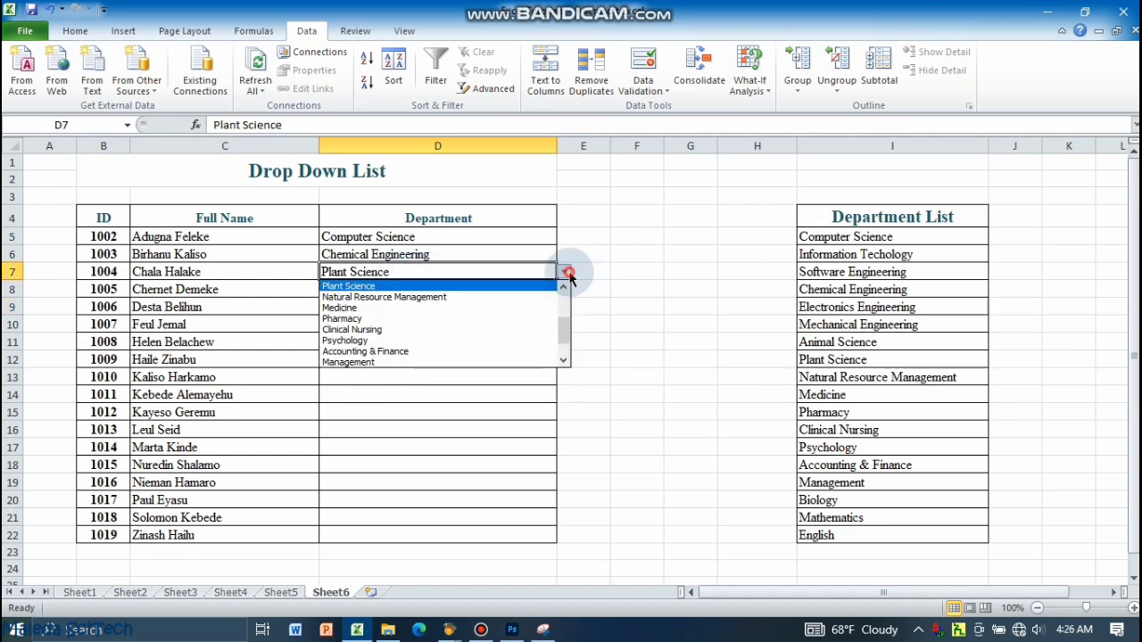
click(425, 331)
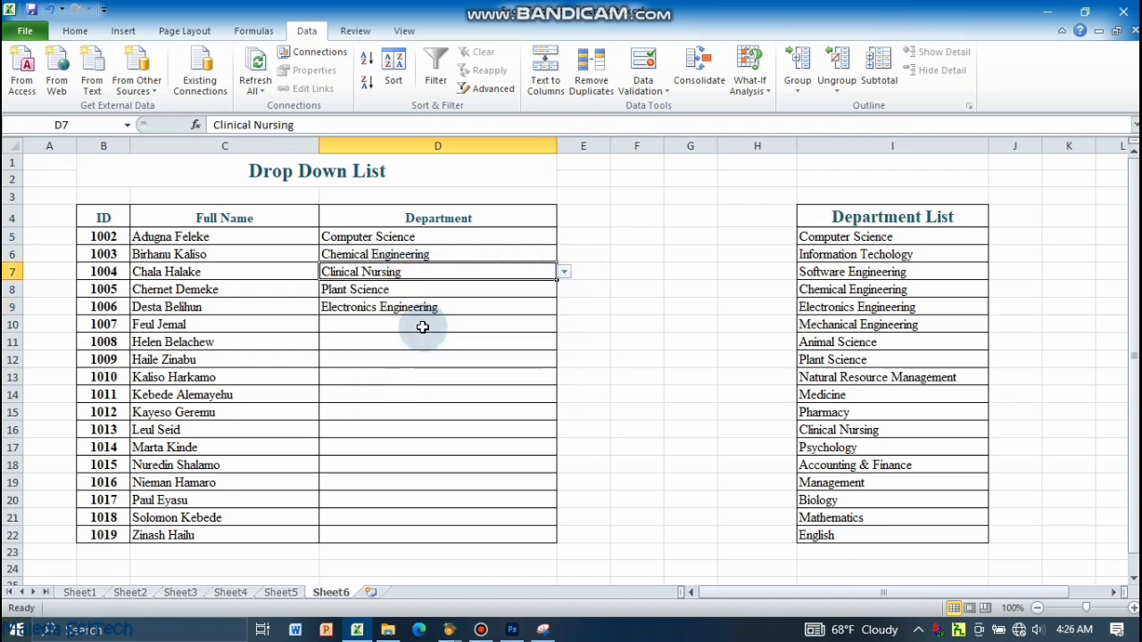
- Set D10 to Psychology and D11 to English
click(374, 328)
click(564, 325)
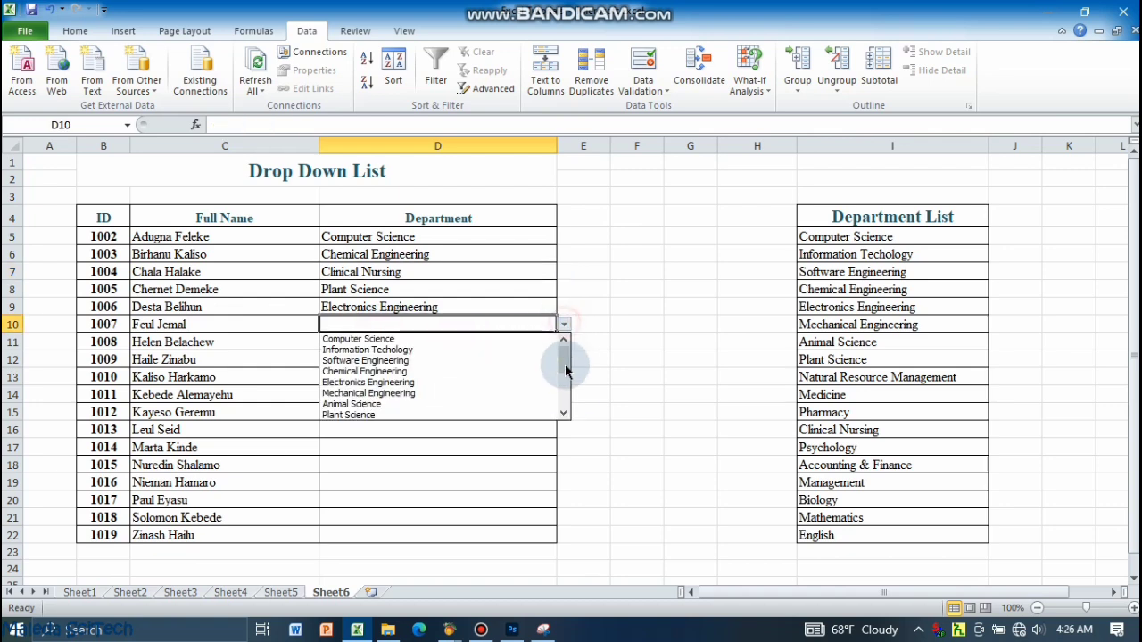
click(565, 414)
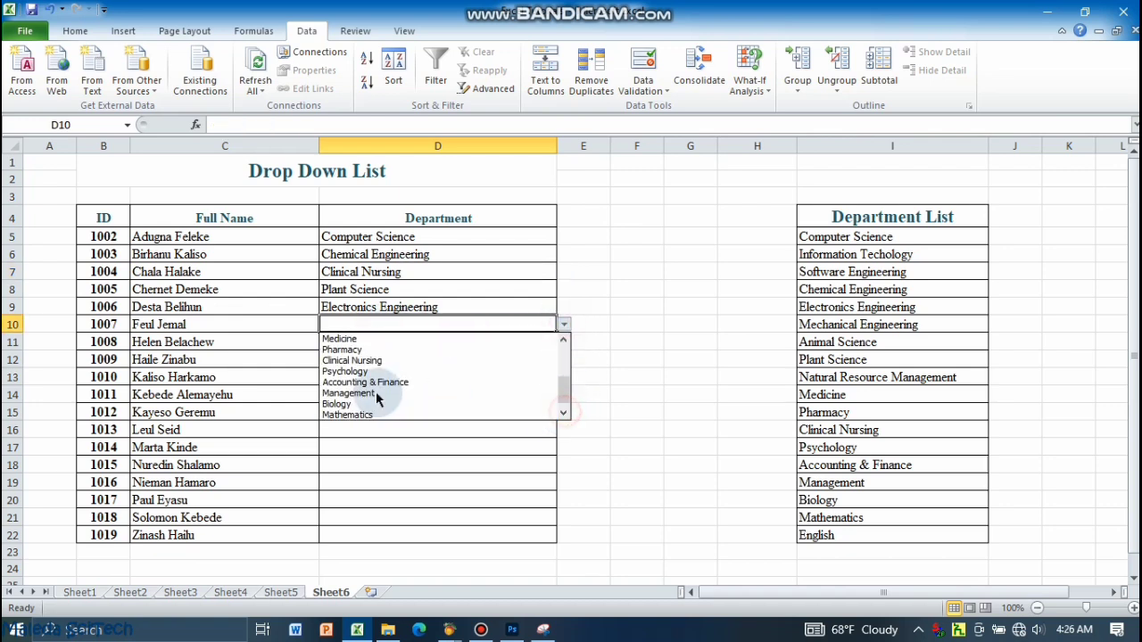
click(345, 371)
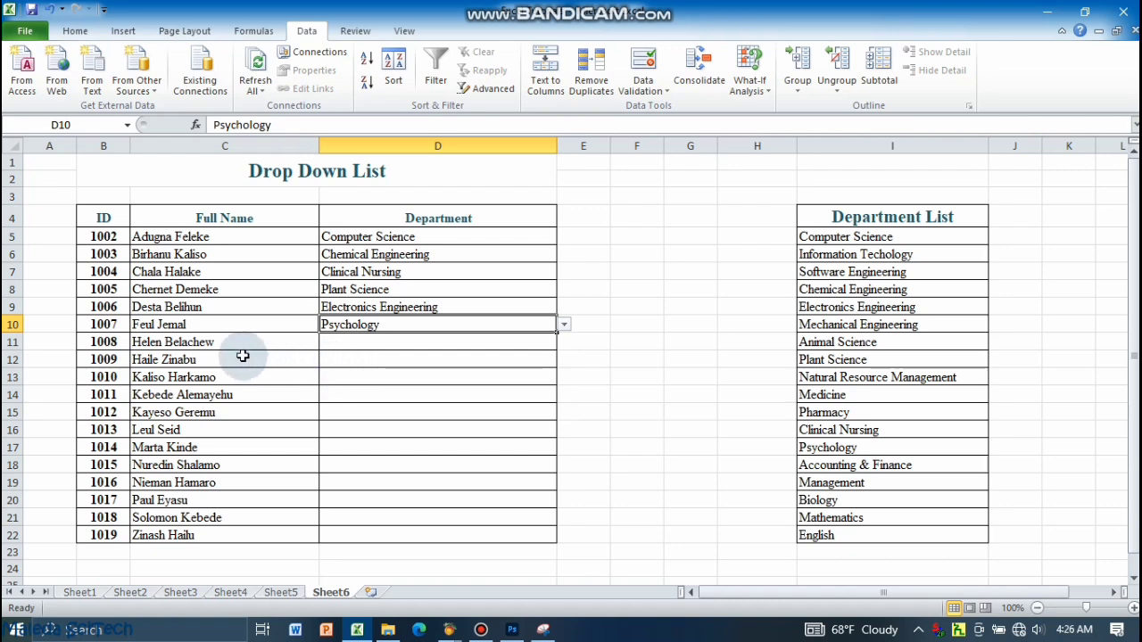
click(333, 342)
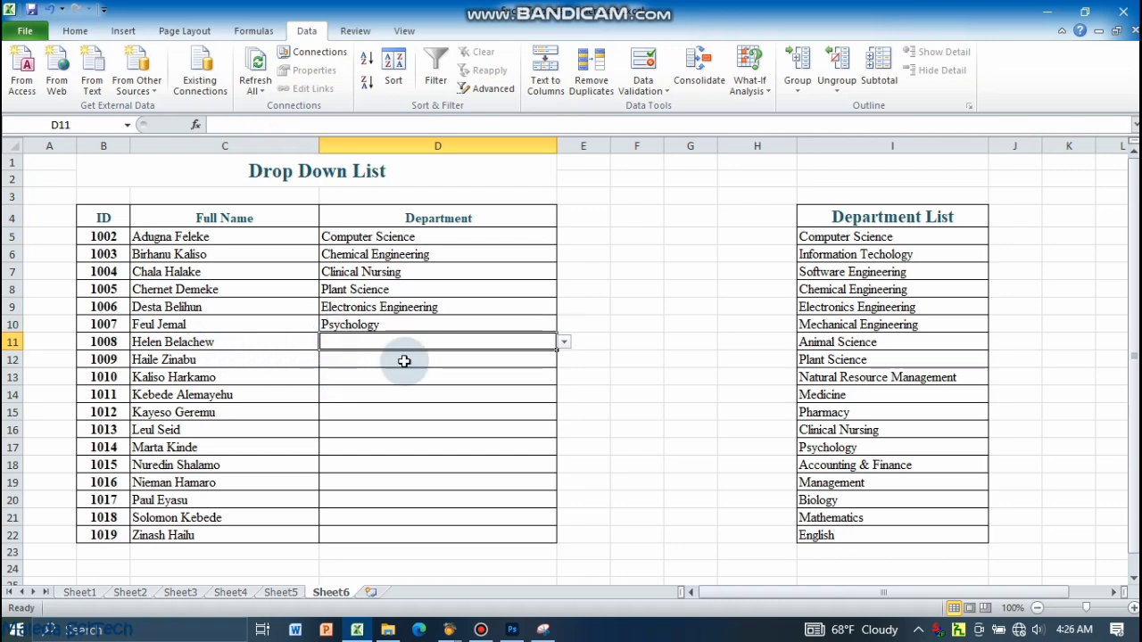
click(563, 344)
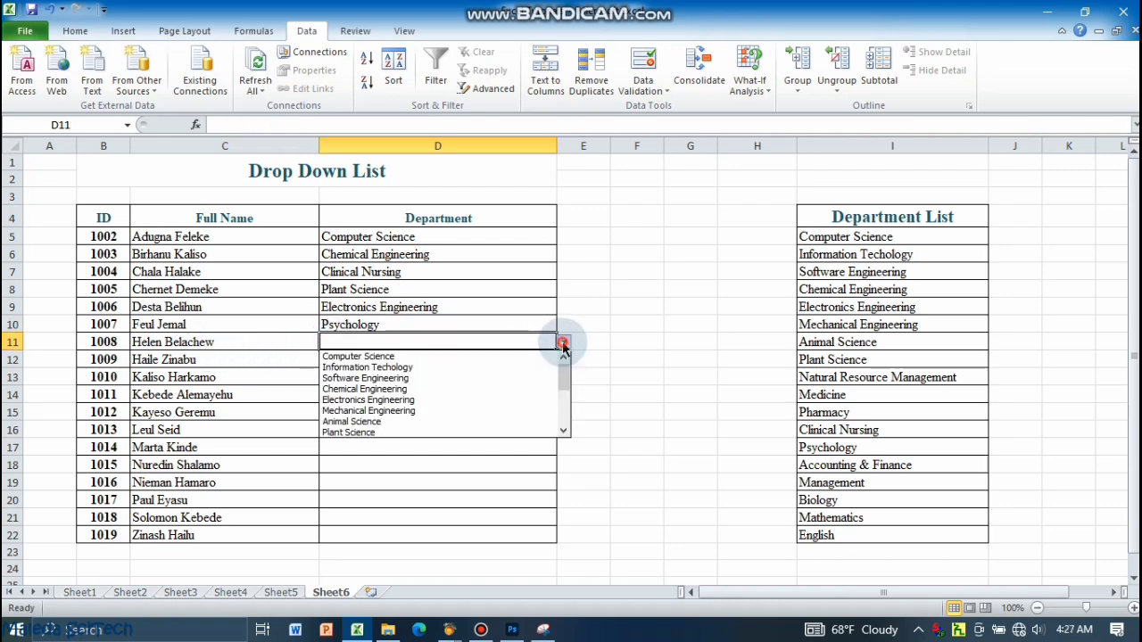
click(563, 430)
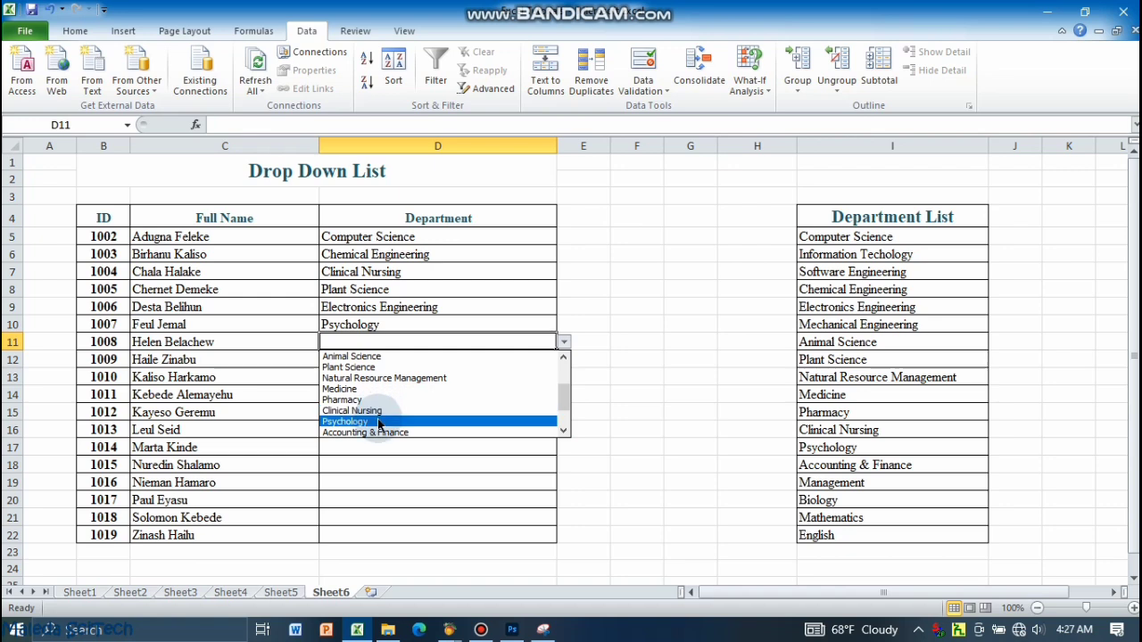
click(378, 422)
click(563, 344)
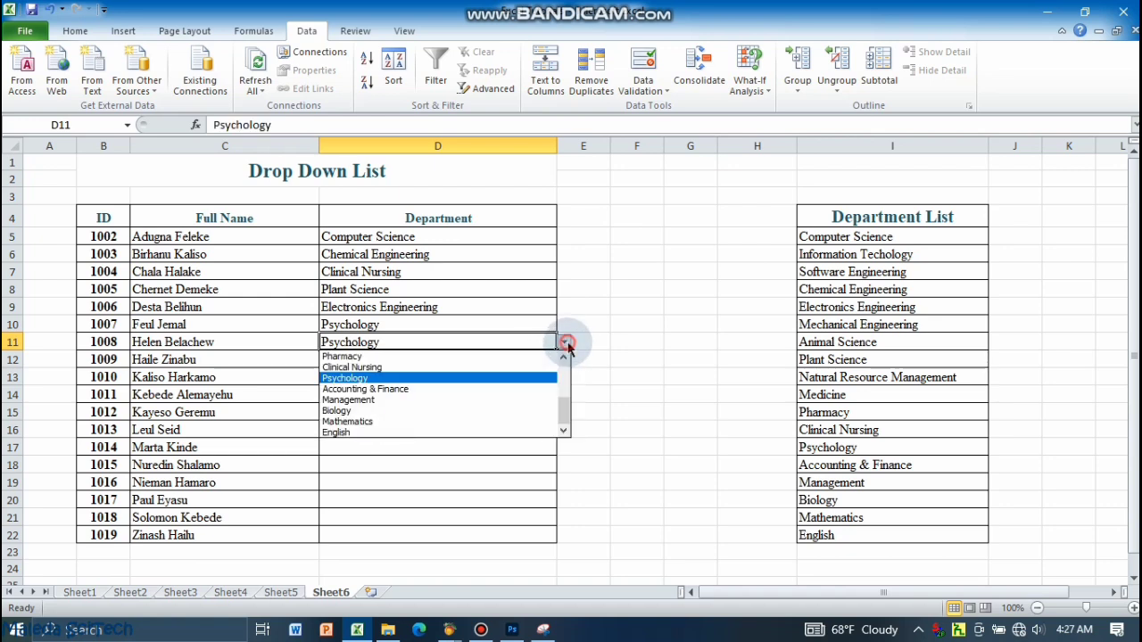
click(417, 432)
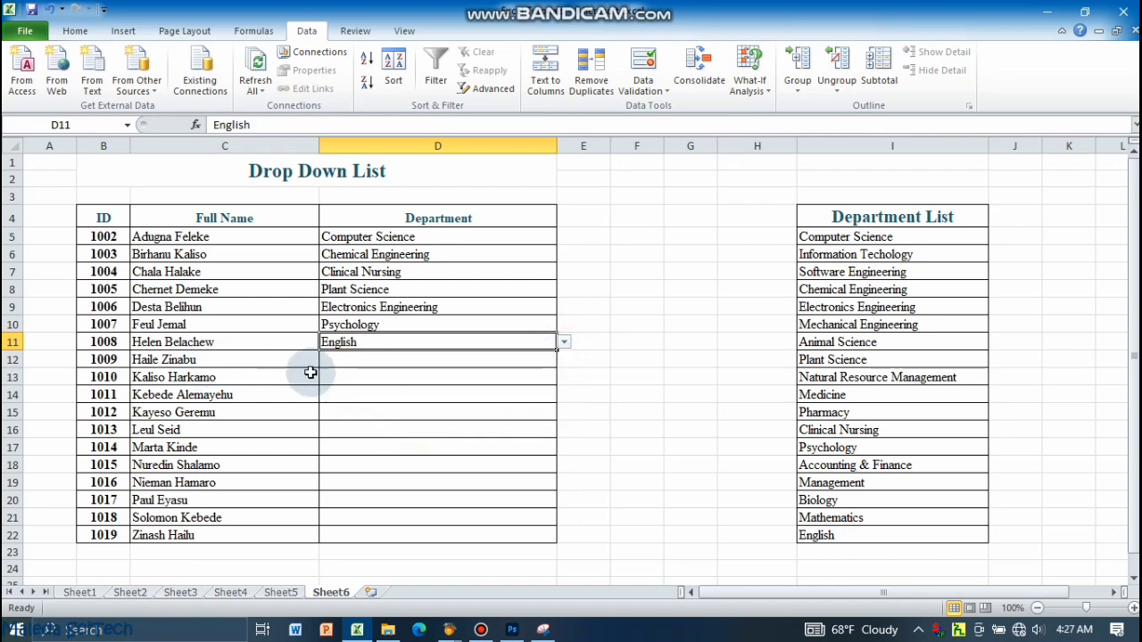
- Set D12 to Mechanical Engineering and D13 to Information Techology
click(375, 361)
click(565, 361)
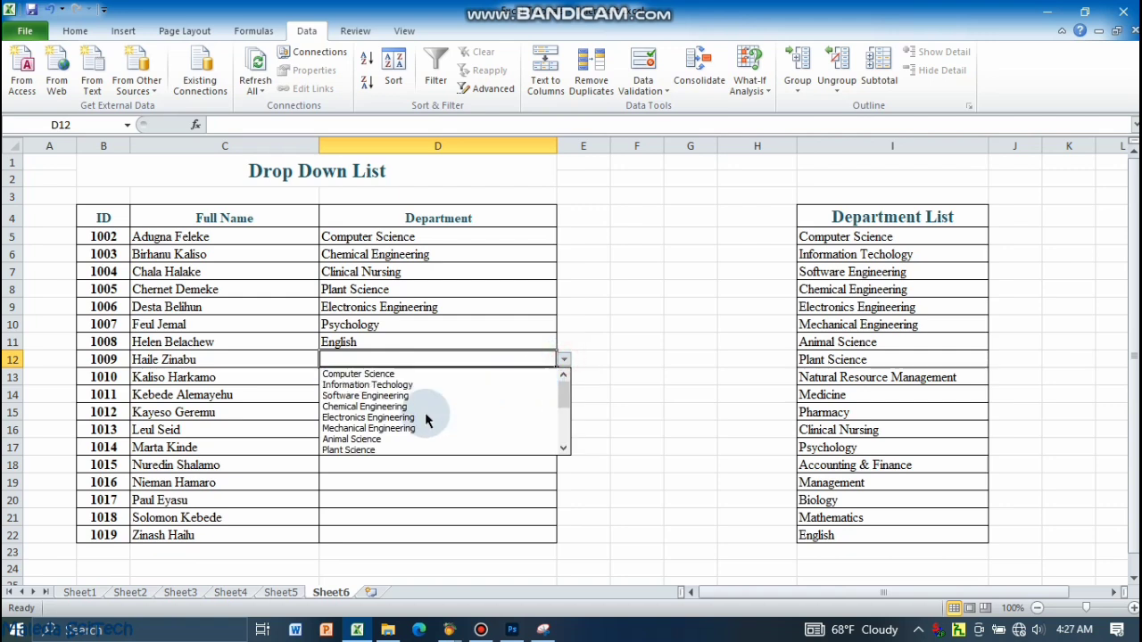
click(416, 431)
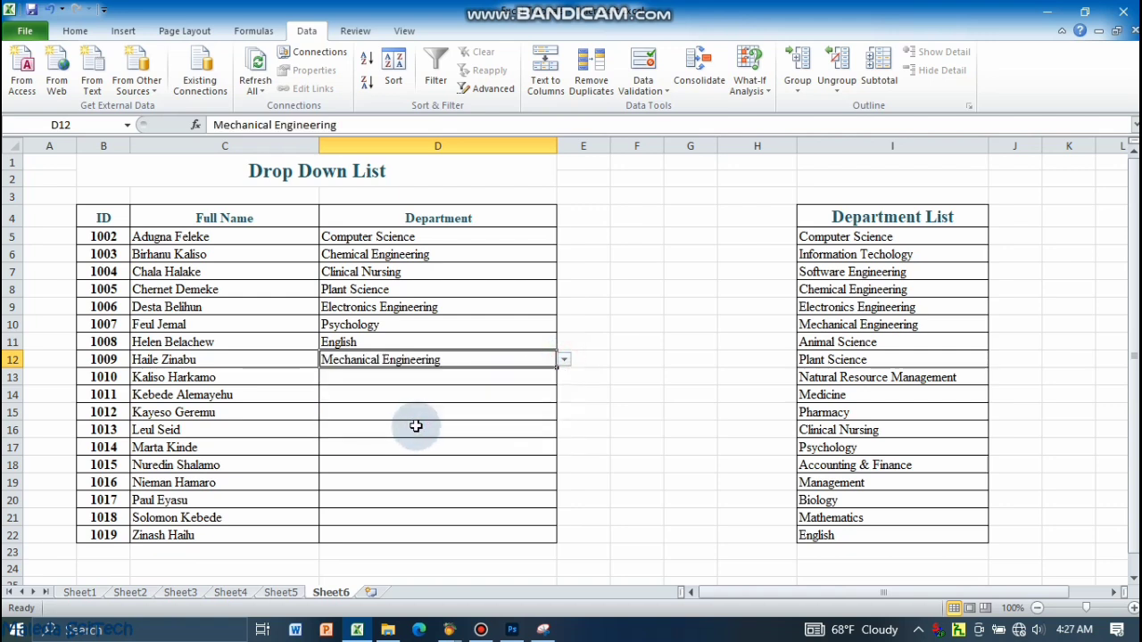
click(345, 378)
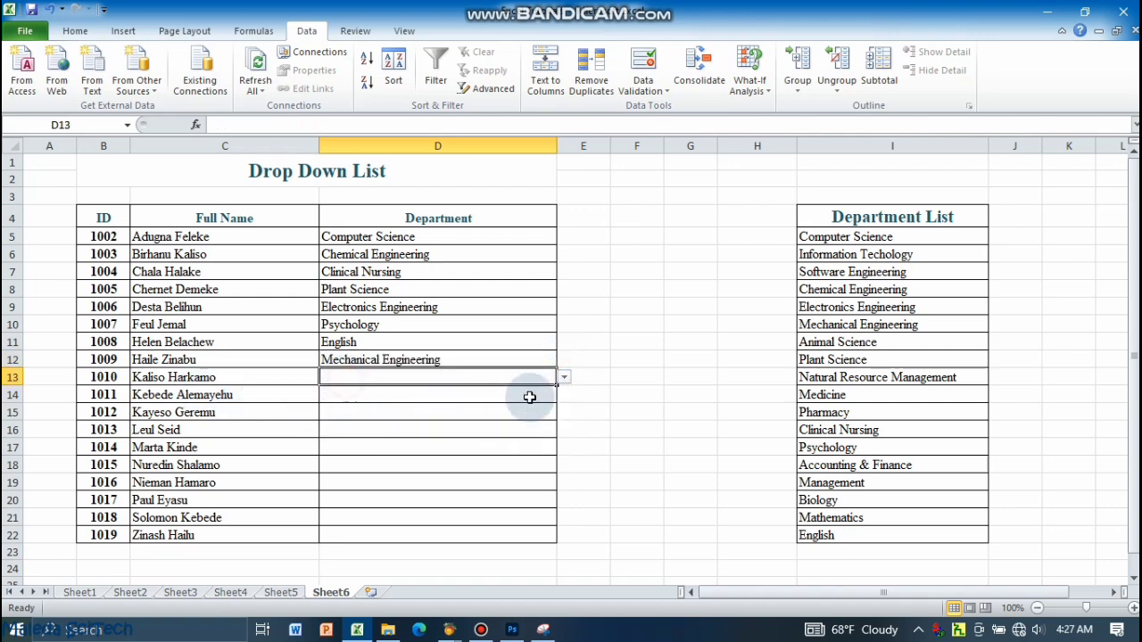
click(565, 378)
click(411, 402)
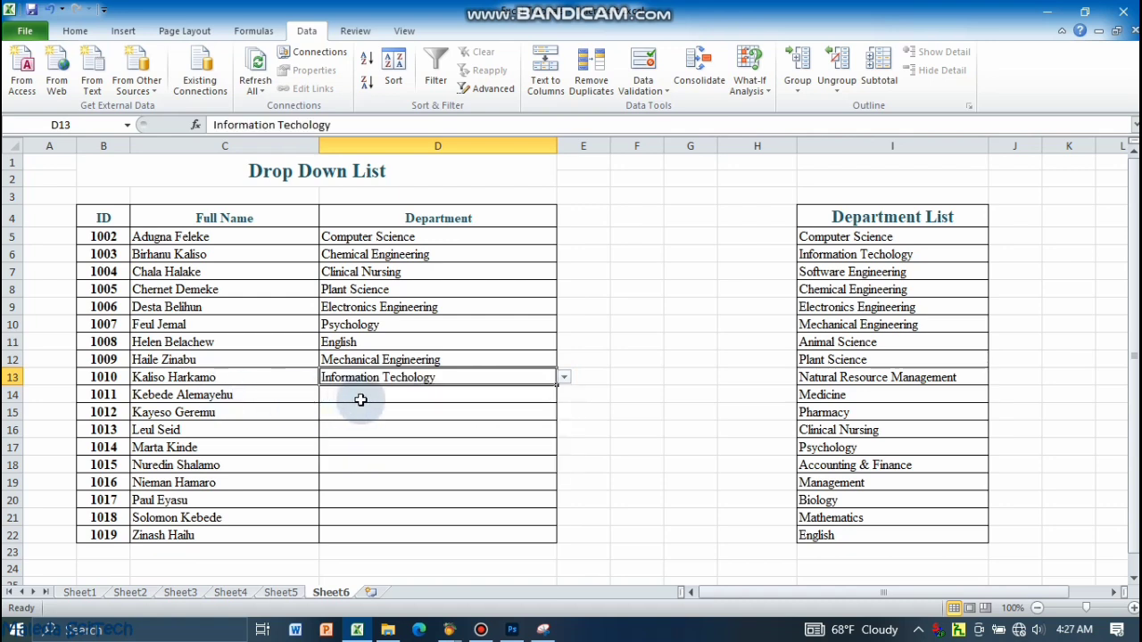
click(375, 398)
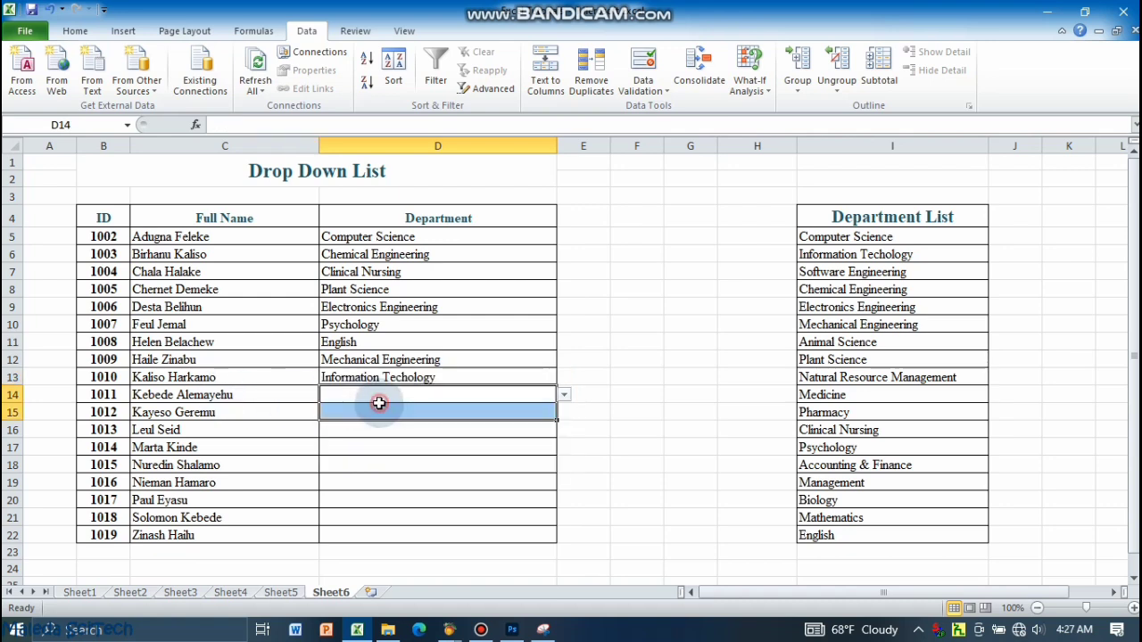
- Pick Biology for D14 and Software Engineering for D15
click(563, 395)
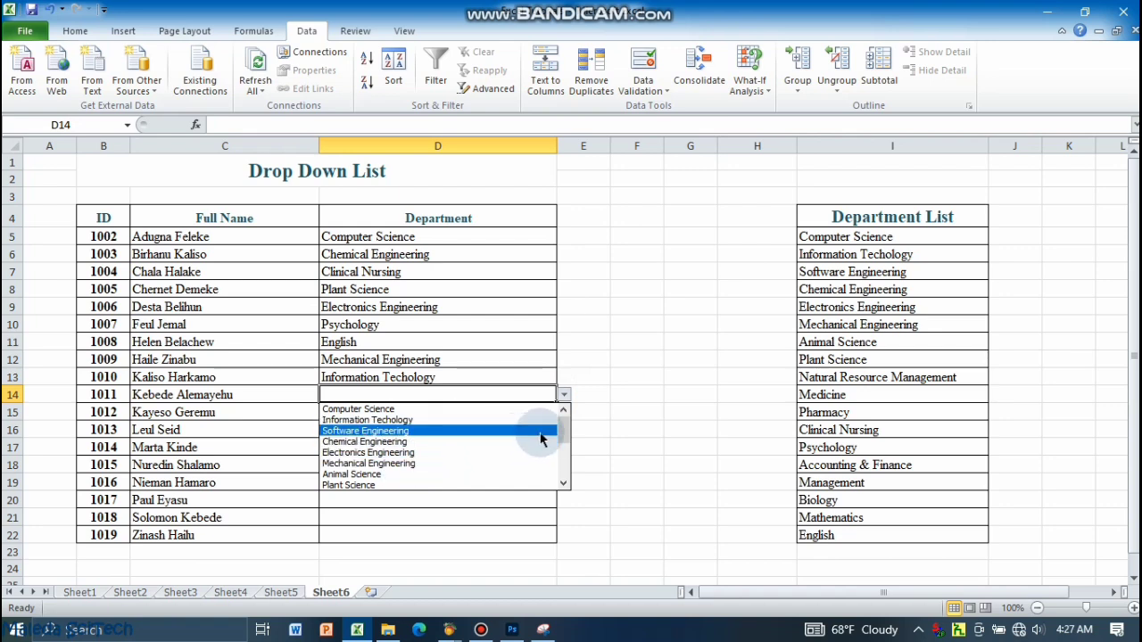
drag(565, 426, 562, 467)
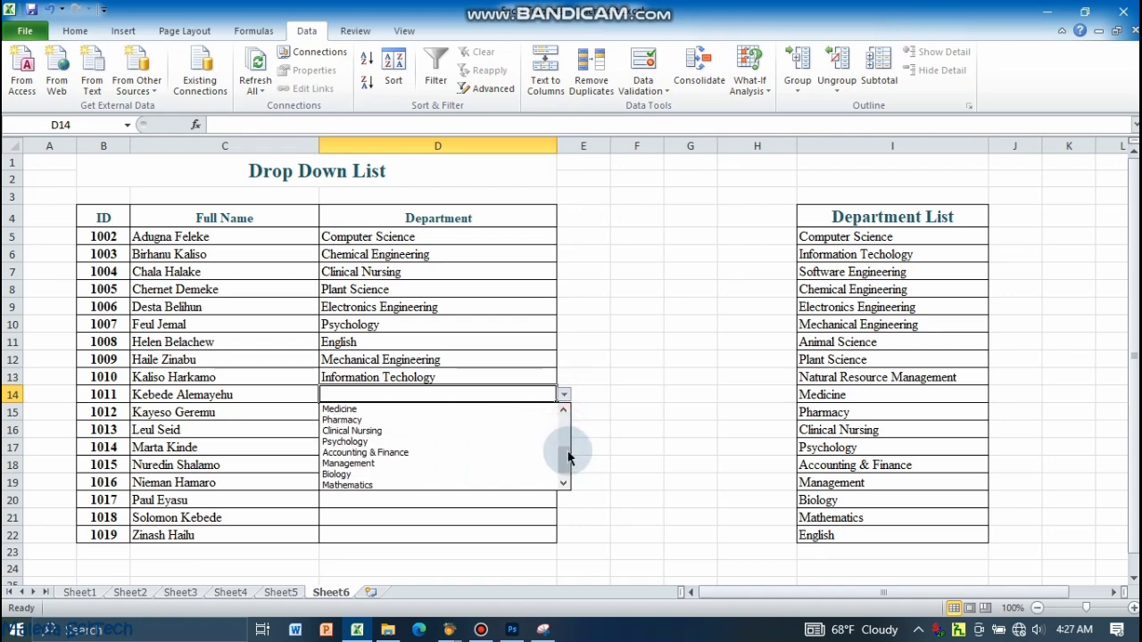
click(354, 476)
click(354, 415)
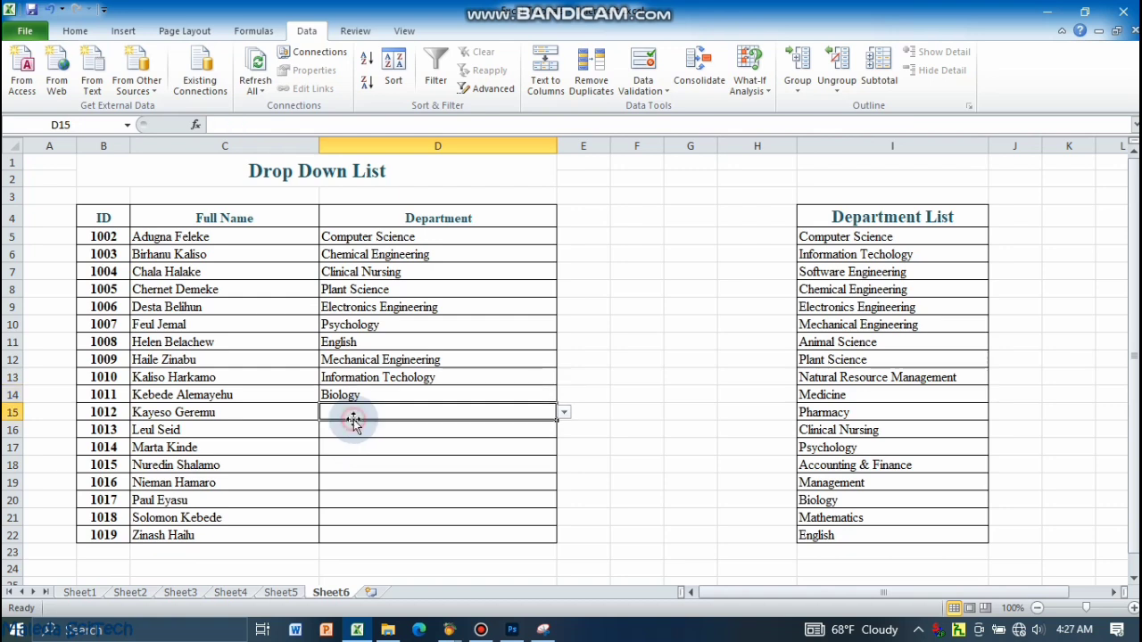
click(564, 413)
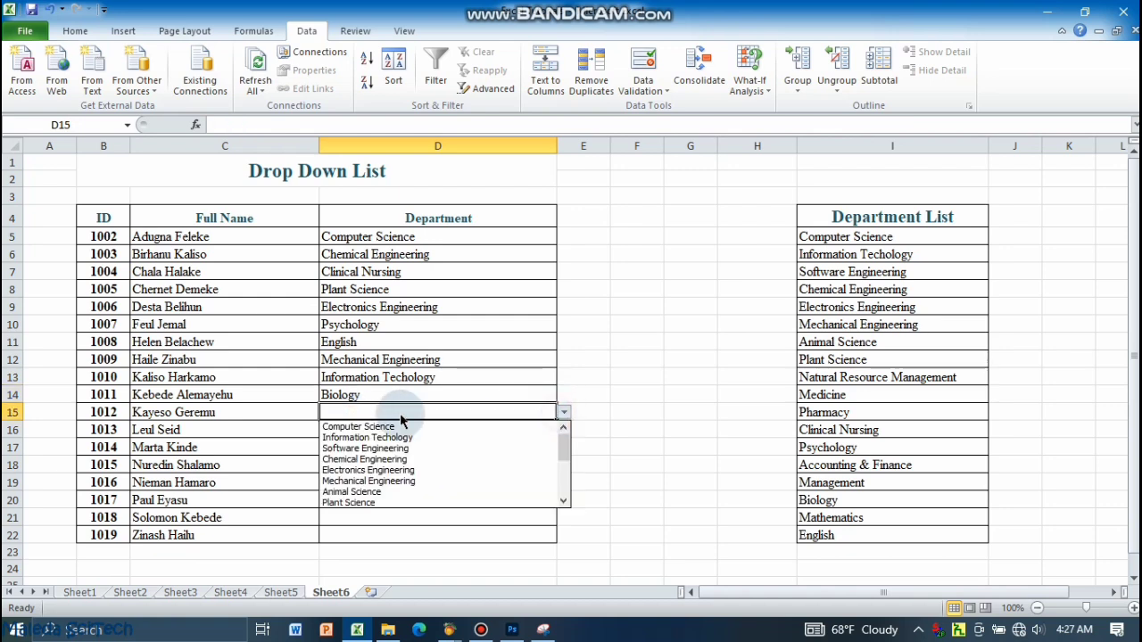
click(339, 444)
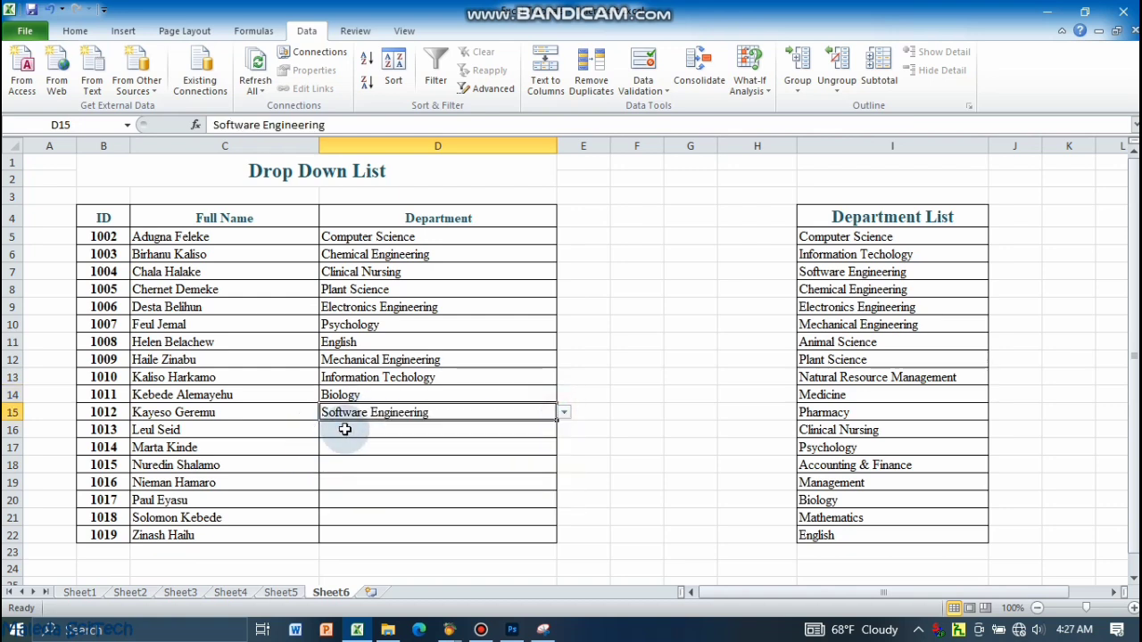
- Set D16 to Information Techology and D17 to Accounting & Finance
click(346, 429)
click(571, 429)
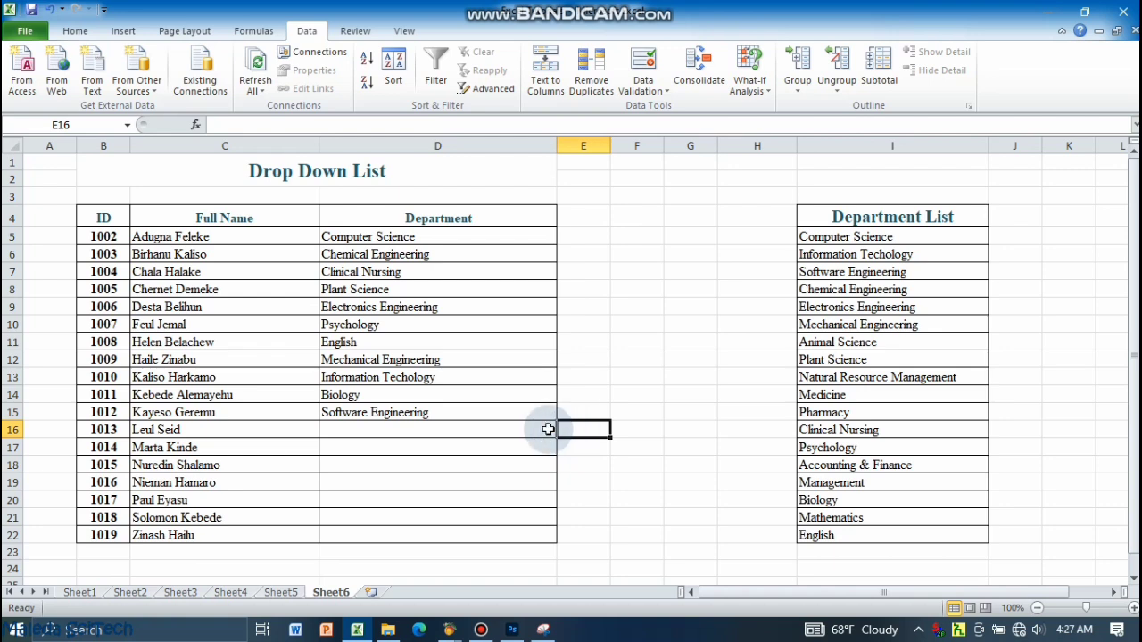
click(538, 429)
click(564, 430)
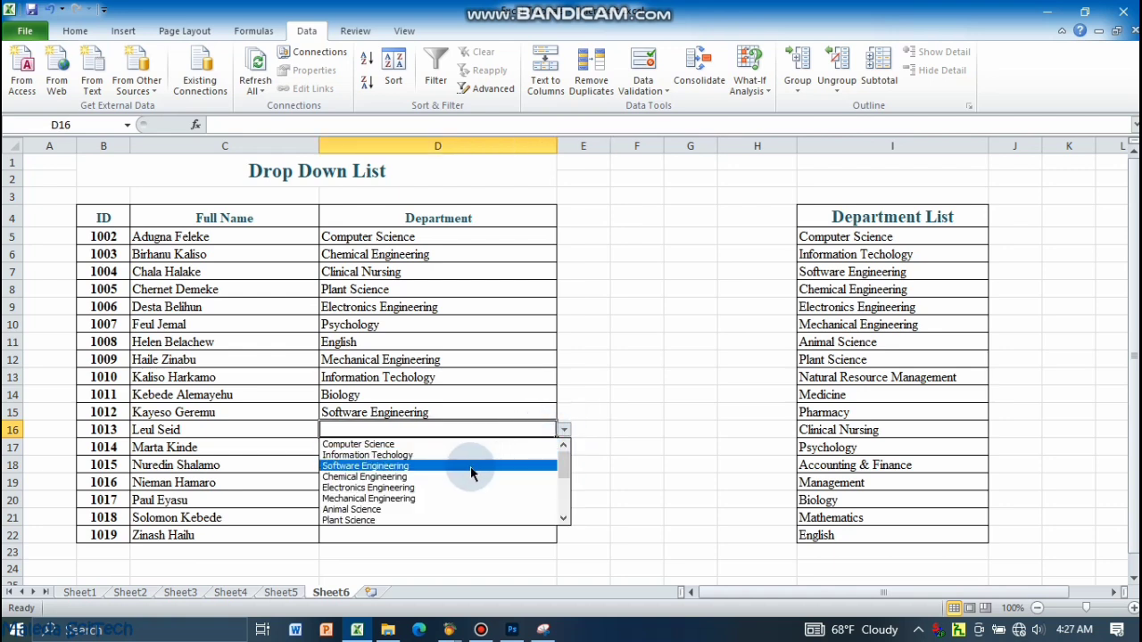
click(434, 454)
click(381, 452)
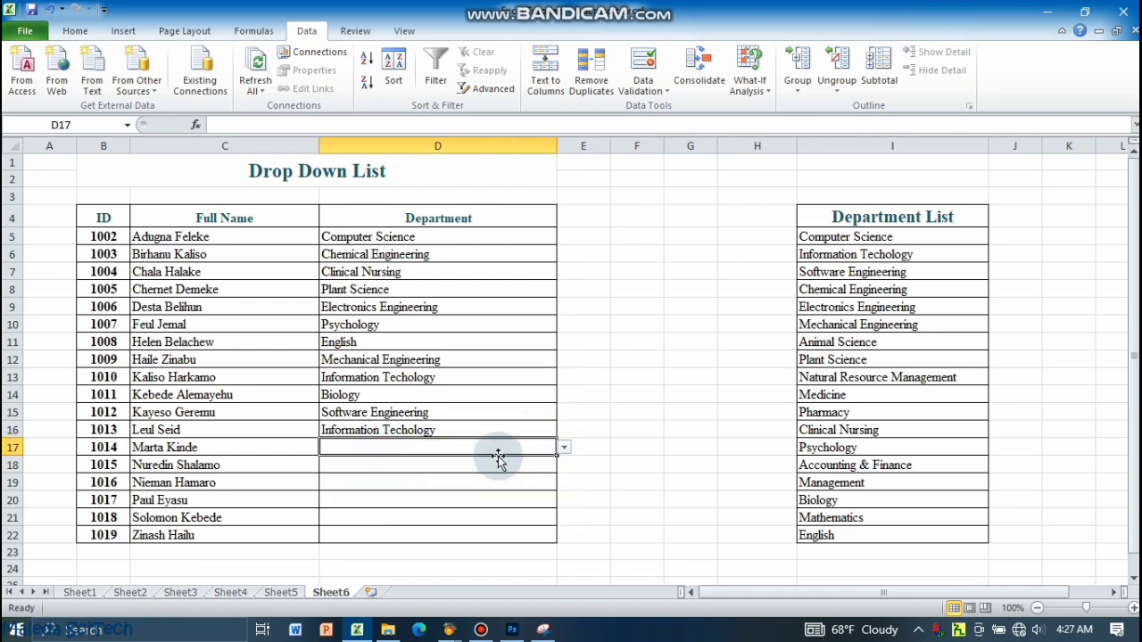
click(563, 449)
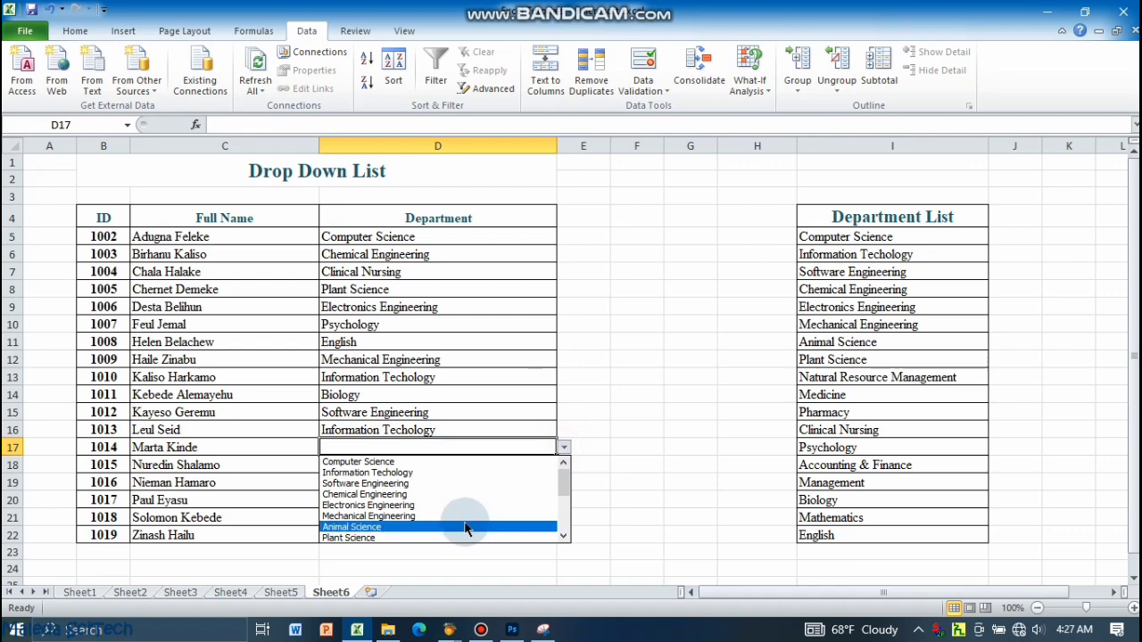
click(561, 538)
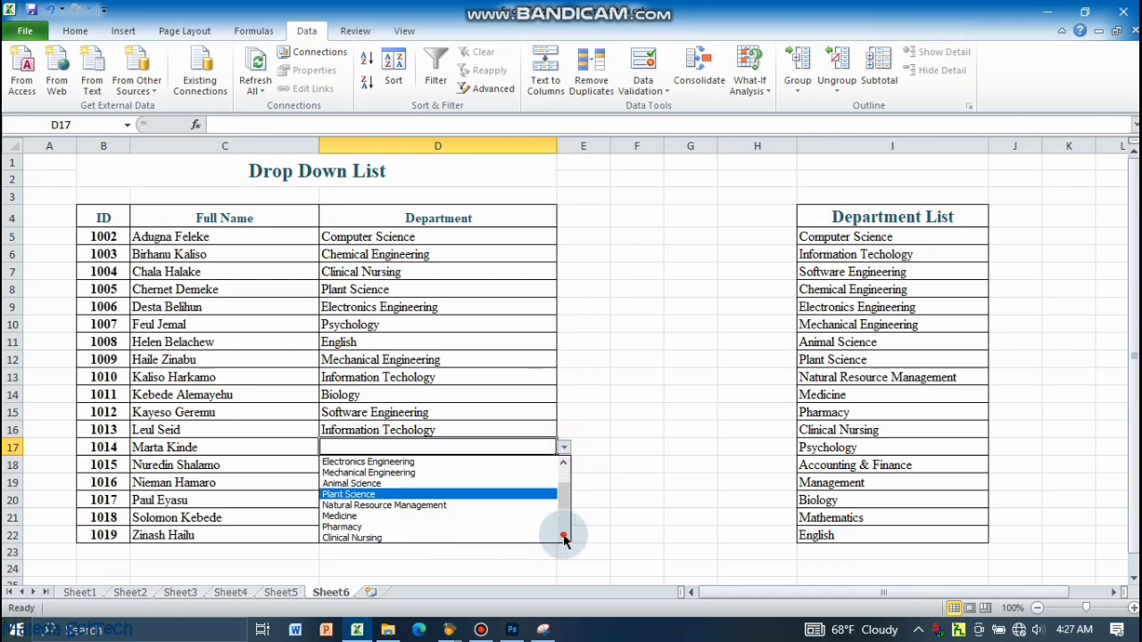
click(332, 505)
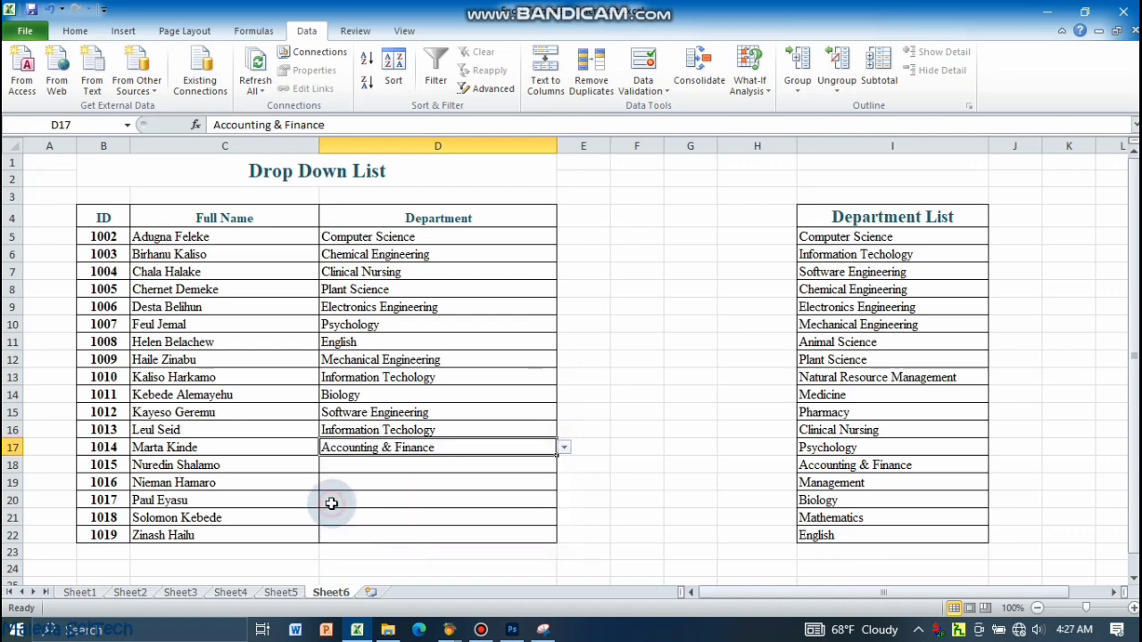
- Set D18 to Computer Science and D19 to Natural Resource Management
click(351, 465)
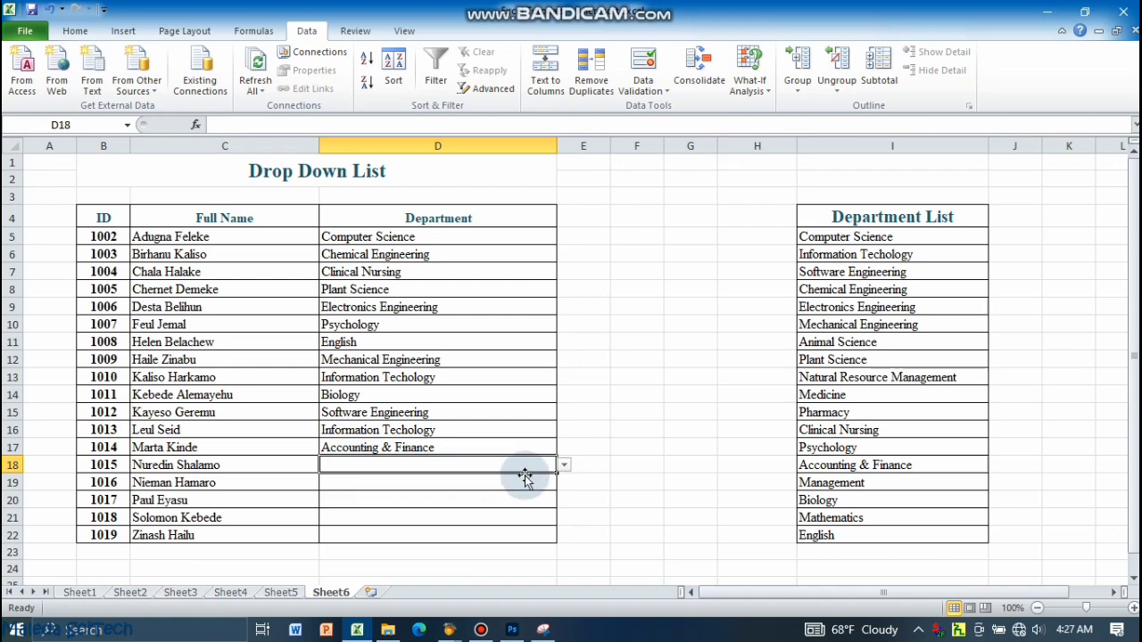
click(565, 465)
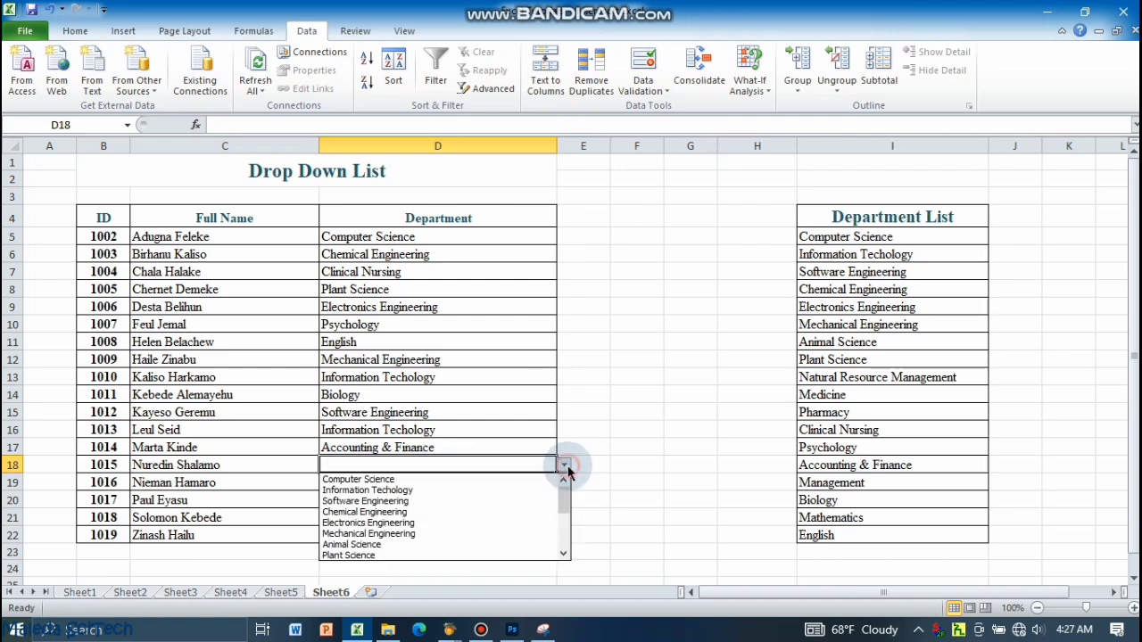
click(428, 479)
click(352, 482)
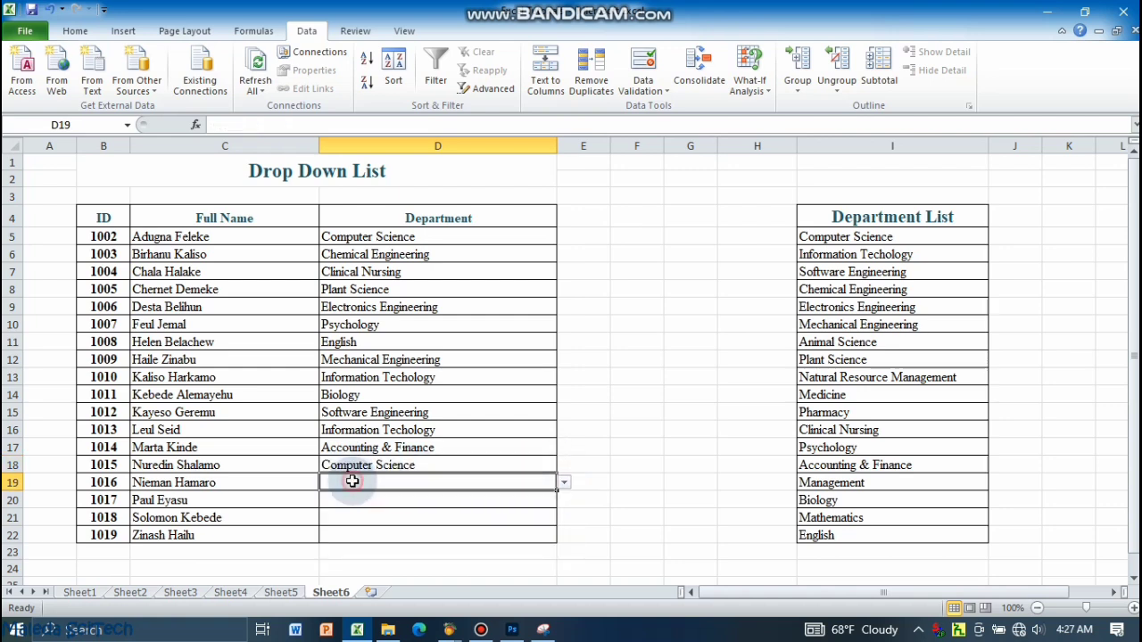
click(563, 482)
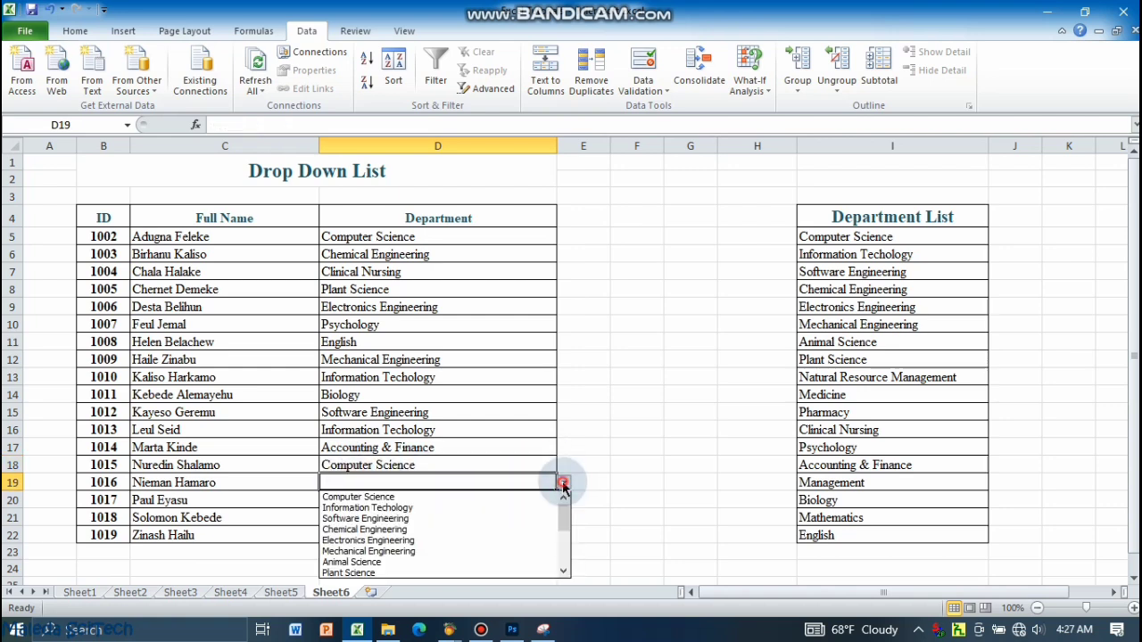
click(563, 570)
click(564, 571)
click(564, 571)
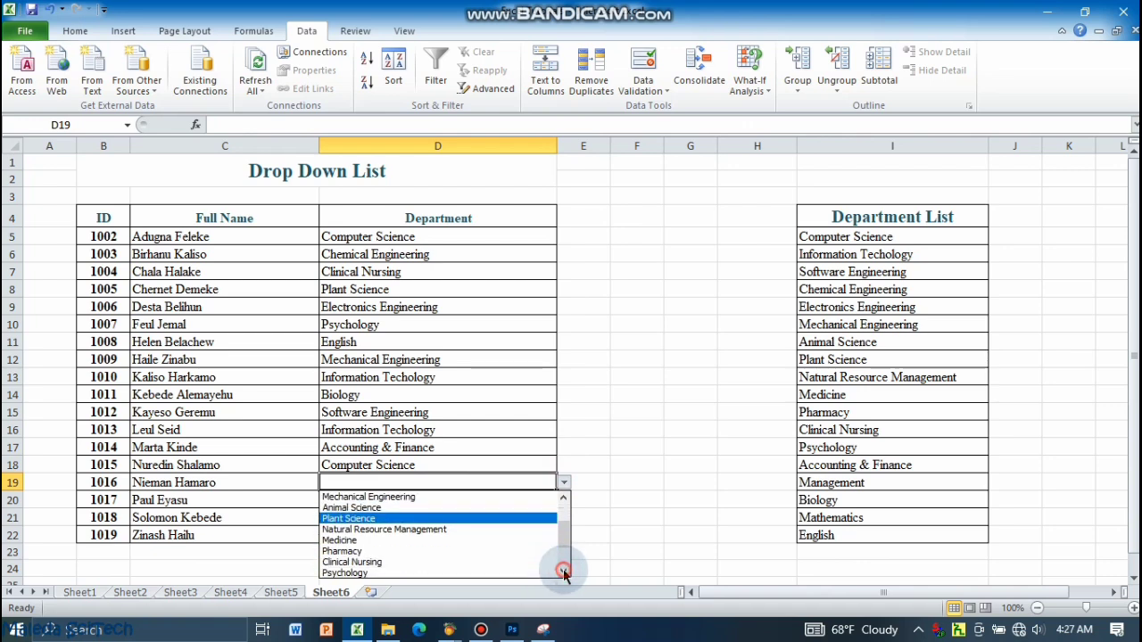
click(423, 530)
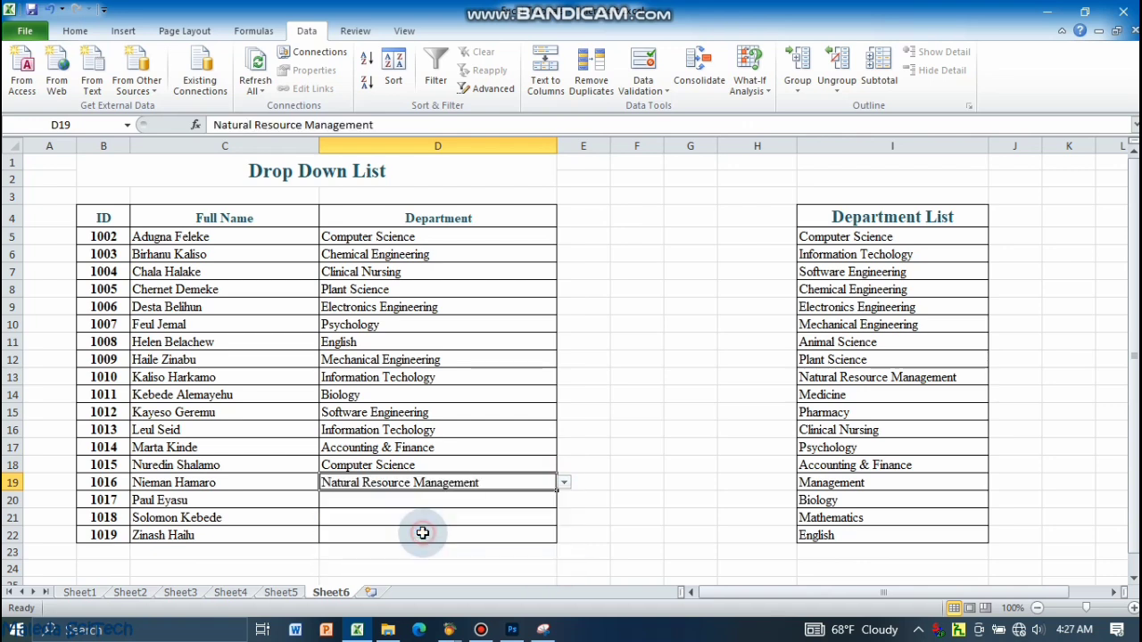
- Set D20 to Biology, D21 to Mechanical Engineering and D22 to Accounting & Finance
click(370, 506)
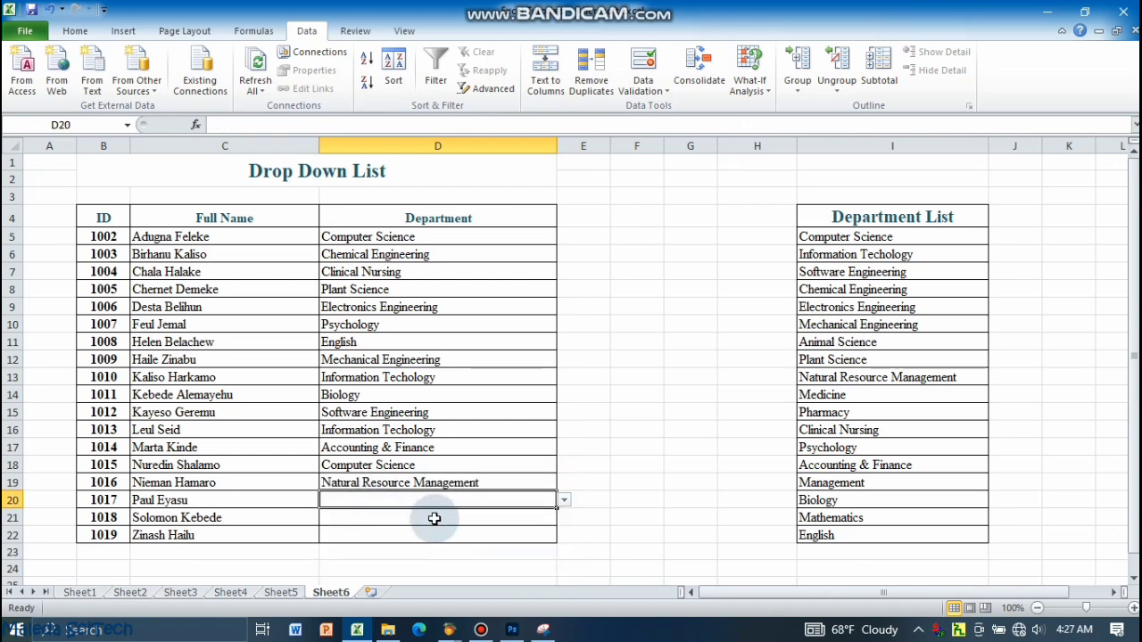
click(562, 503)
drag(563, 541, 562, 580)
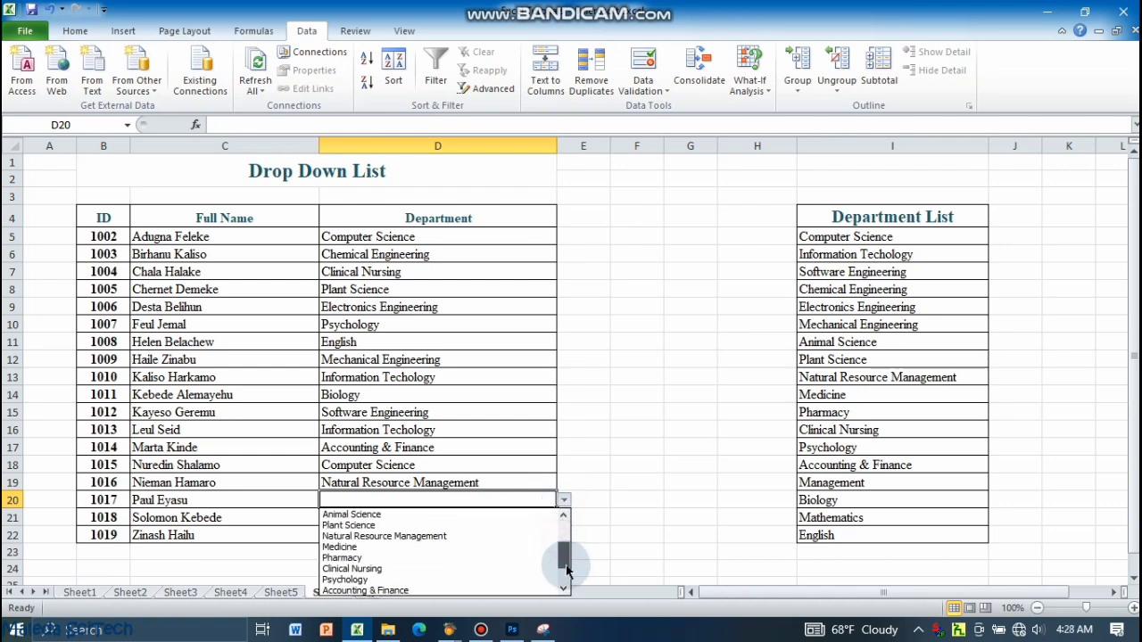
click(506, 571)
click(427, 520)
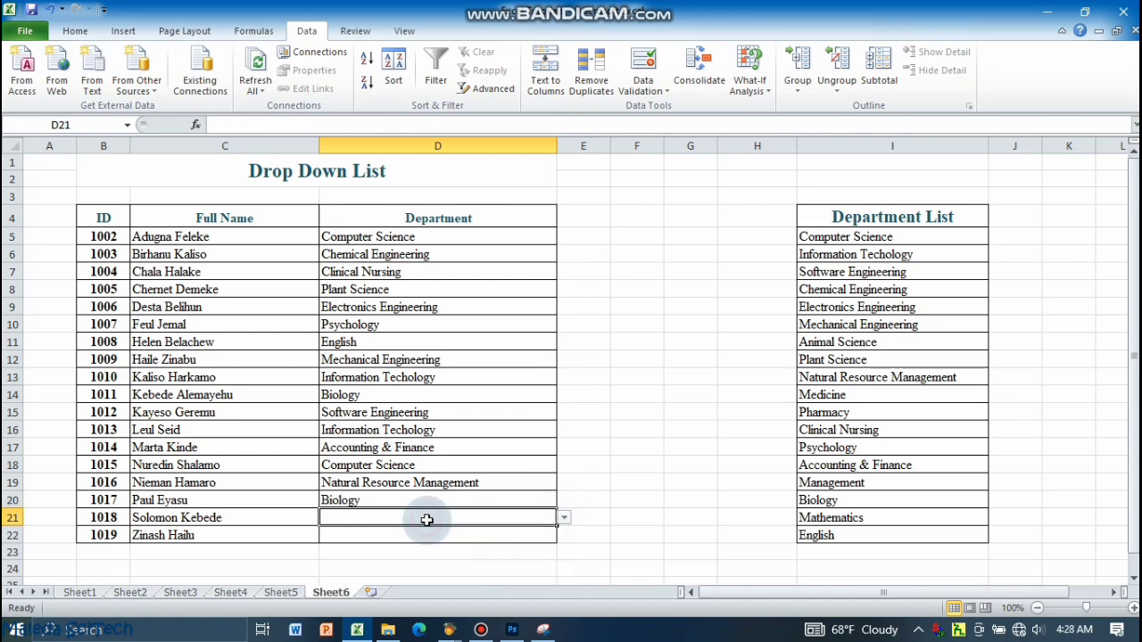
click(564, 523)
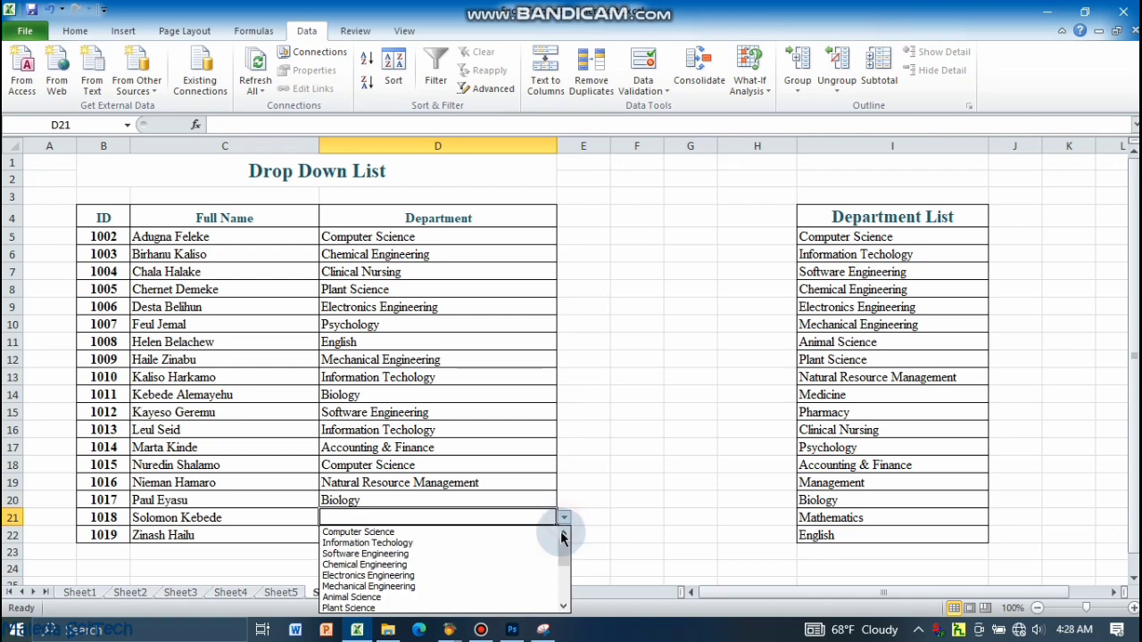
click(543, 587)
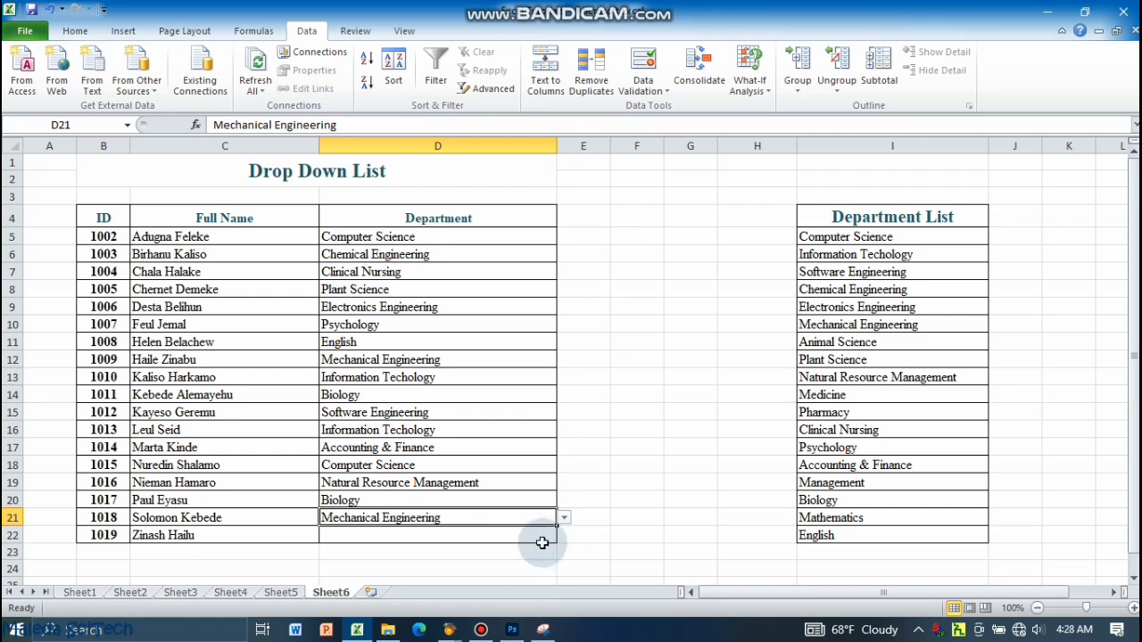
click(548, 537)
click(563, 537)
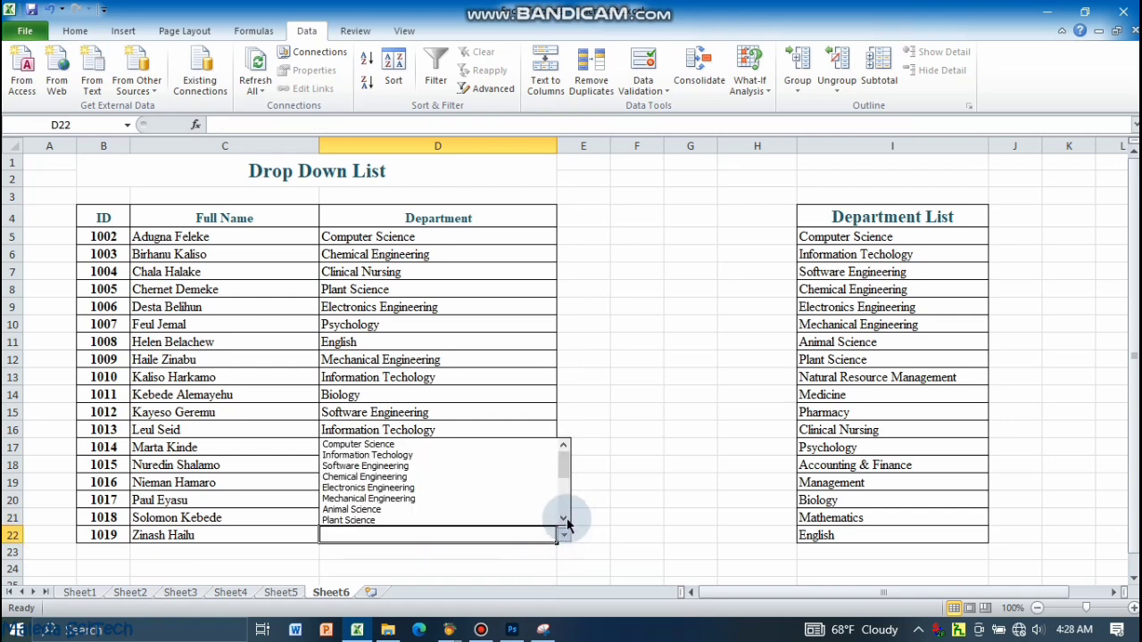
click(564, 519)
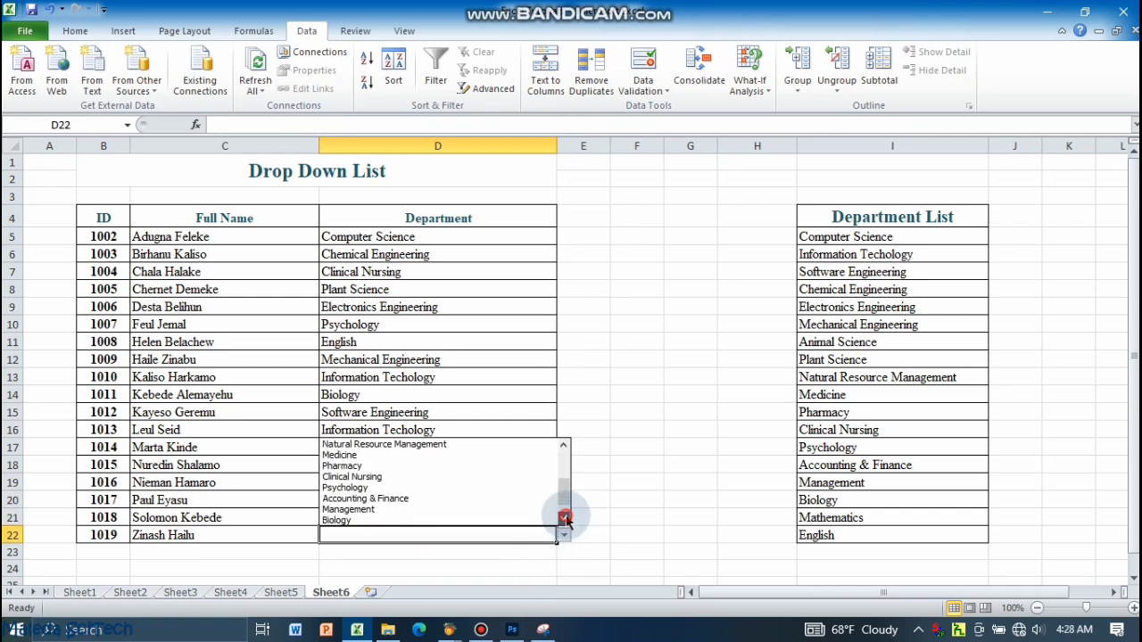
click(363, 500)
- Return to cell D5 and bring up Sheet8 with its Birth Day row and Day/Month/Year table
click(421, 428)
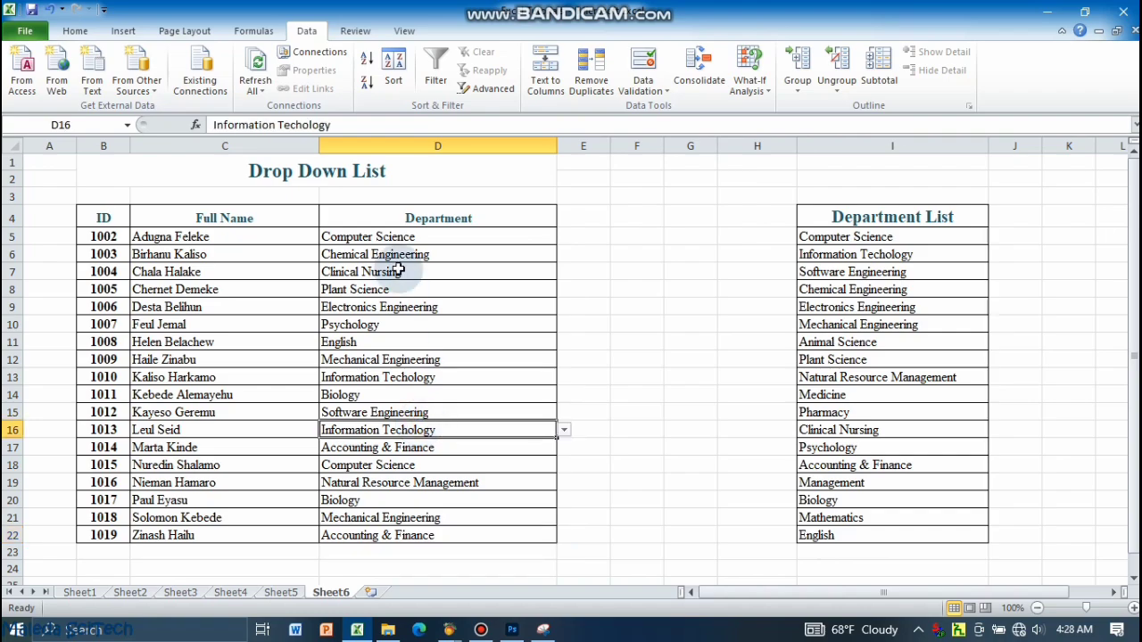
click(409, 269)
click(411, 235)
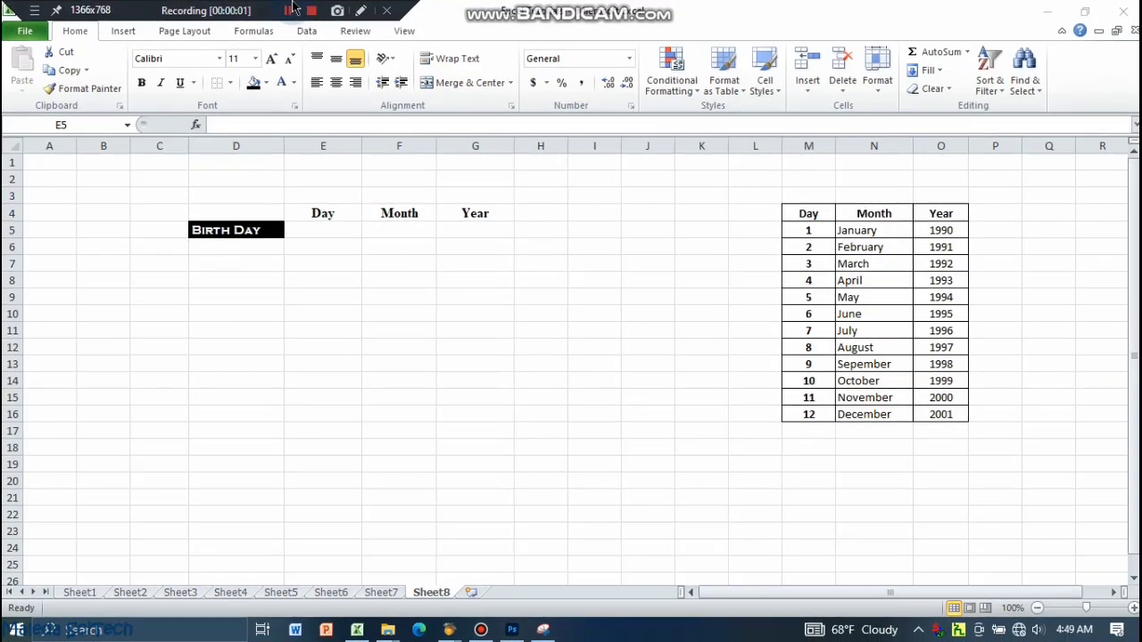
- Select the Birth Day cell E5 under Day and open Data Validation for it
click(324, 231)
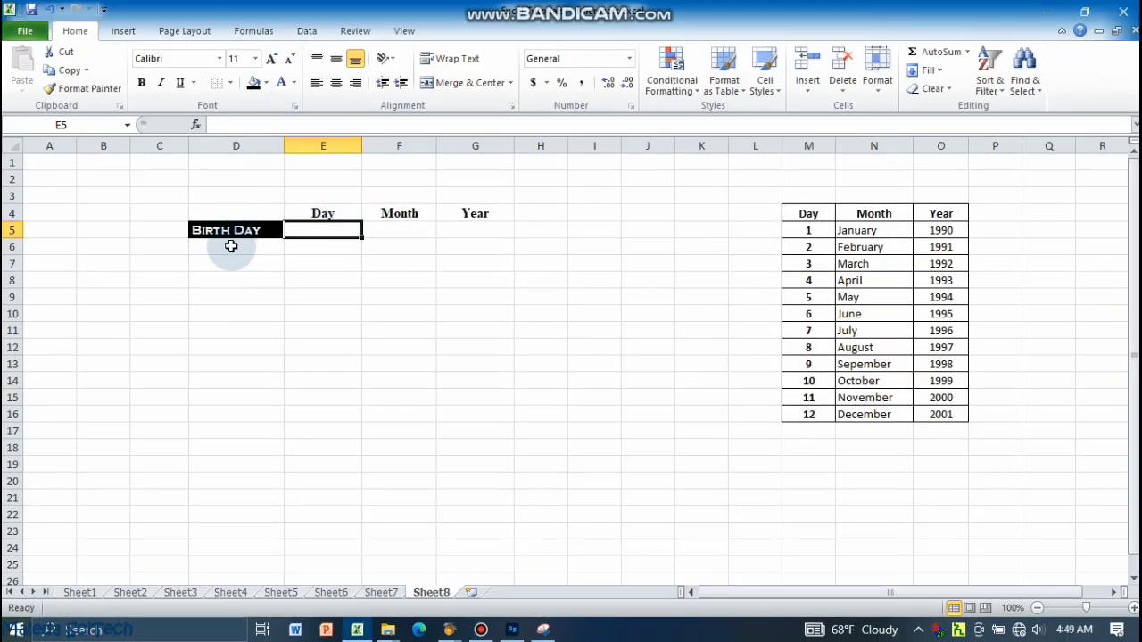
click(331, 212)
click(397, 214)
click(495, 215)
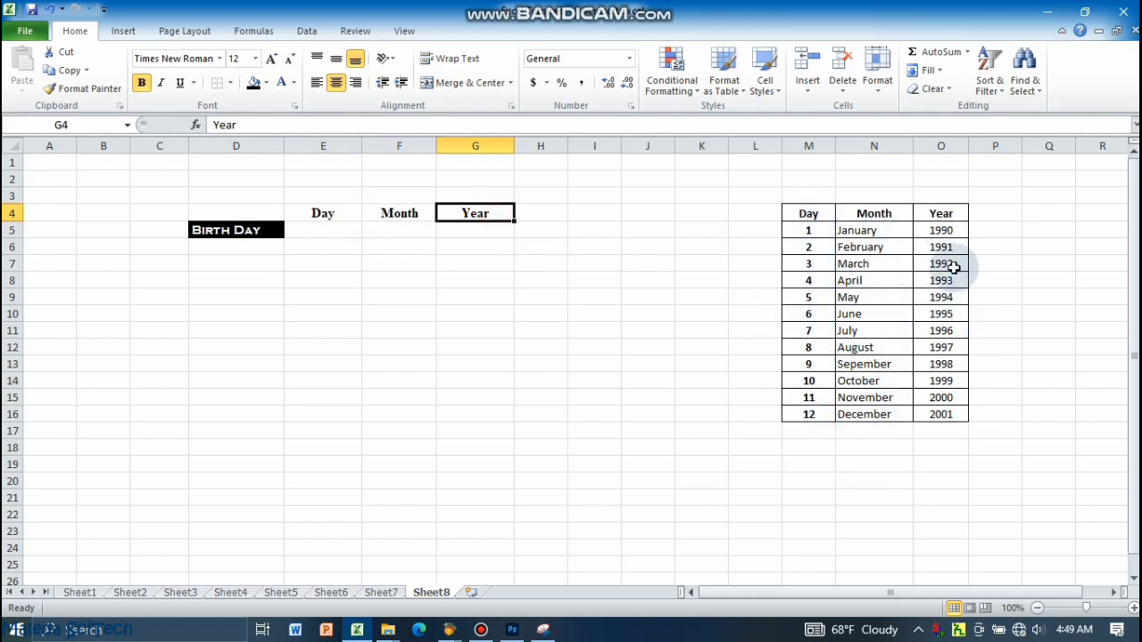
click(313, 228)
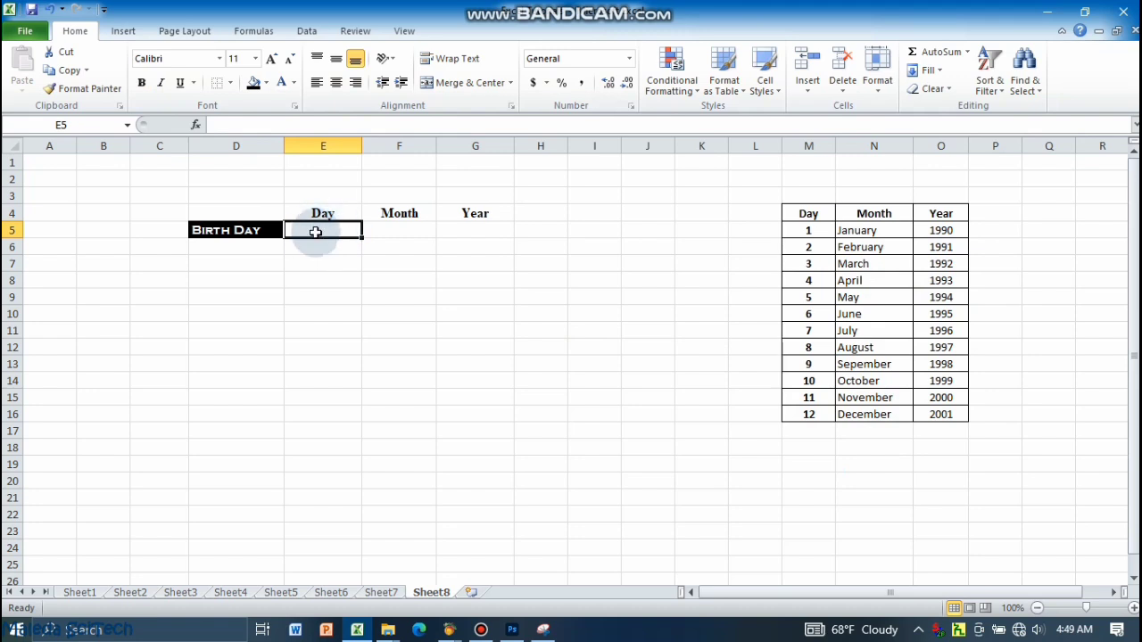
click(300, 32)
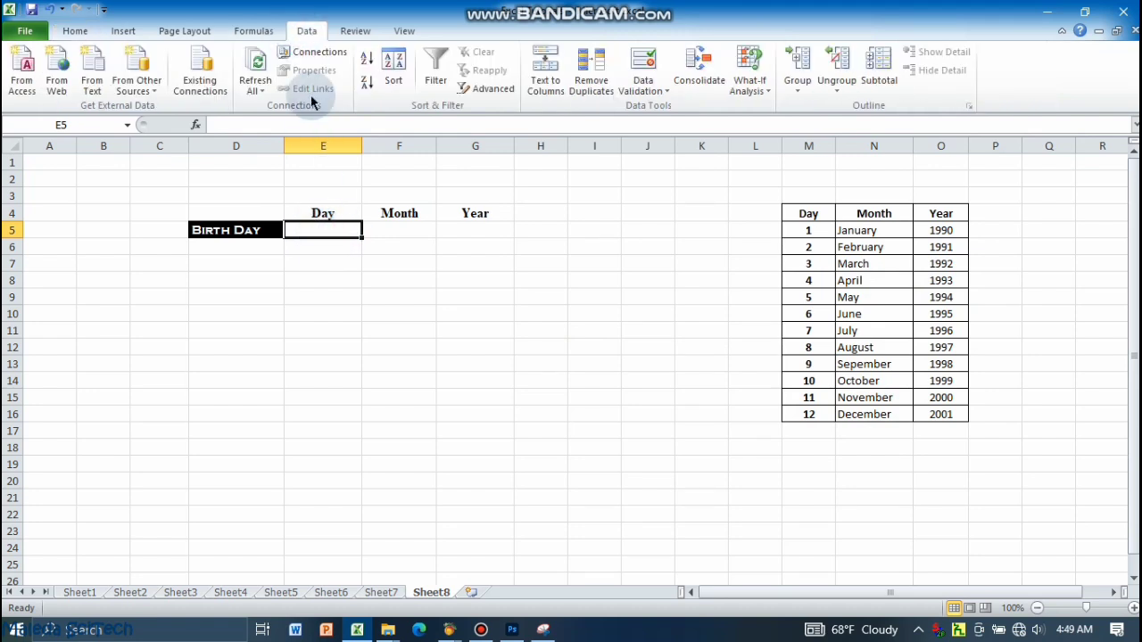
click(650, 96)
click(660, 108)
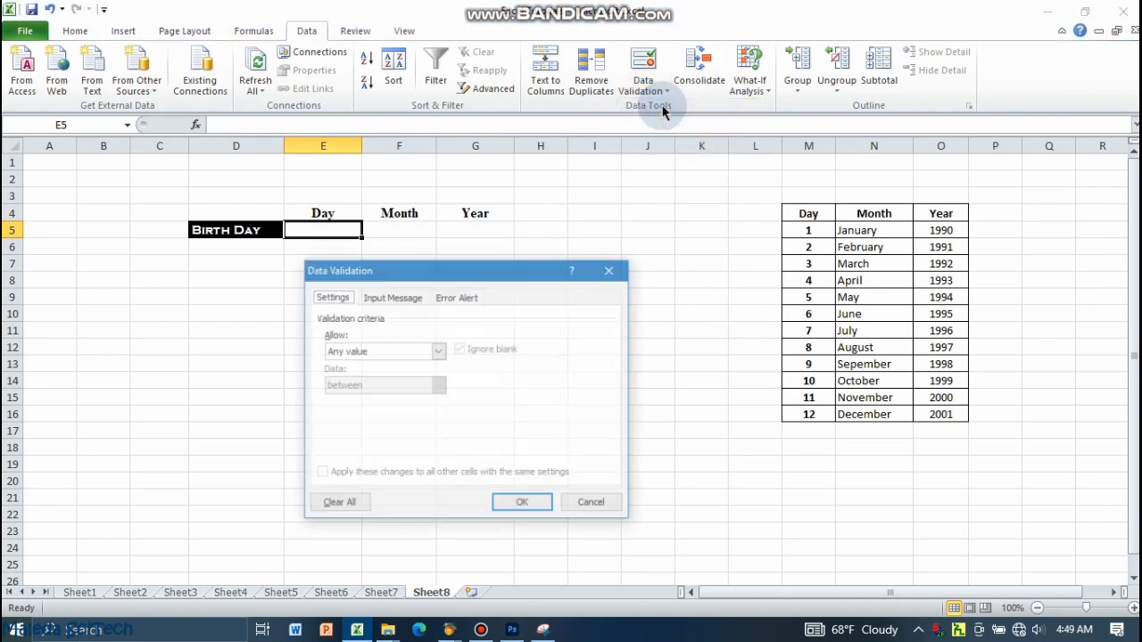
- Restrict E5 to a List sourced from the day numbers =$M$5:$M$16
click(387, 351)
click(339, 399)
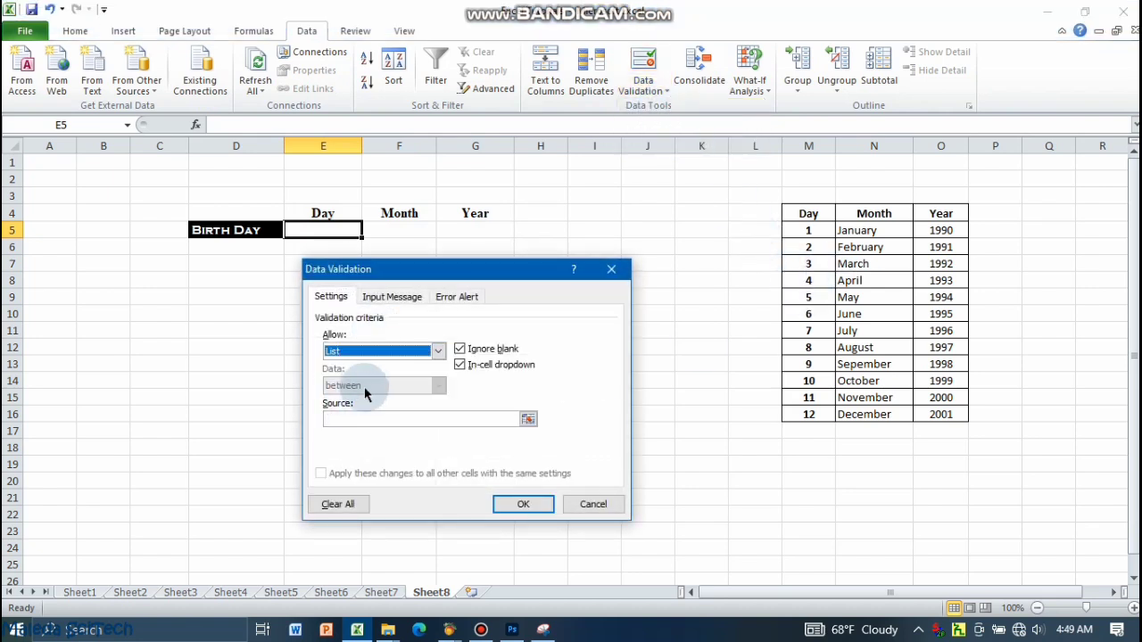
click(338, 420)
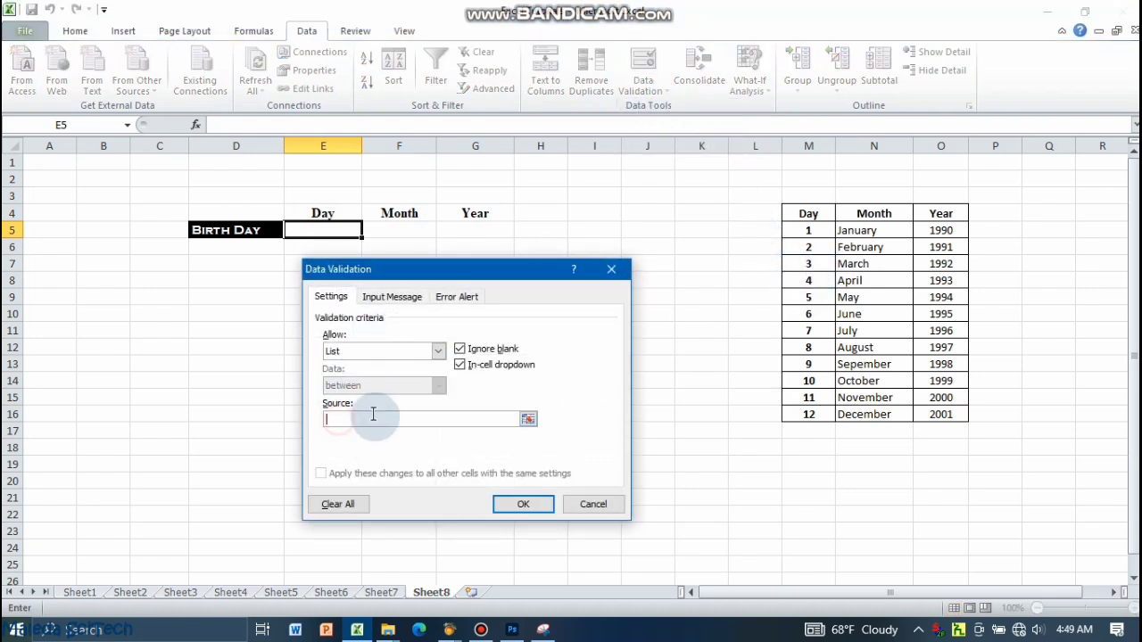
click(529, 419)
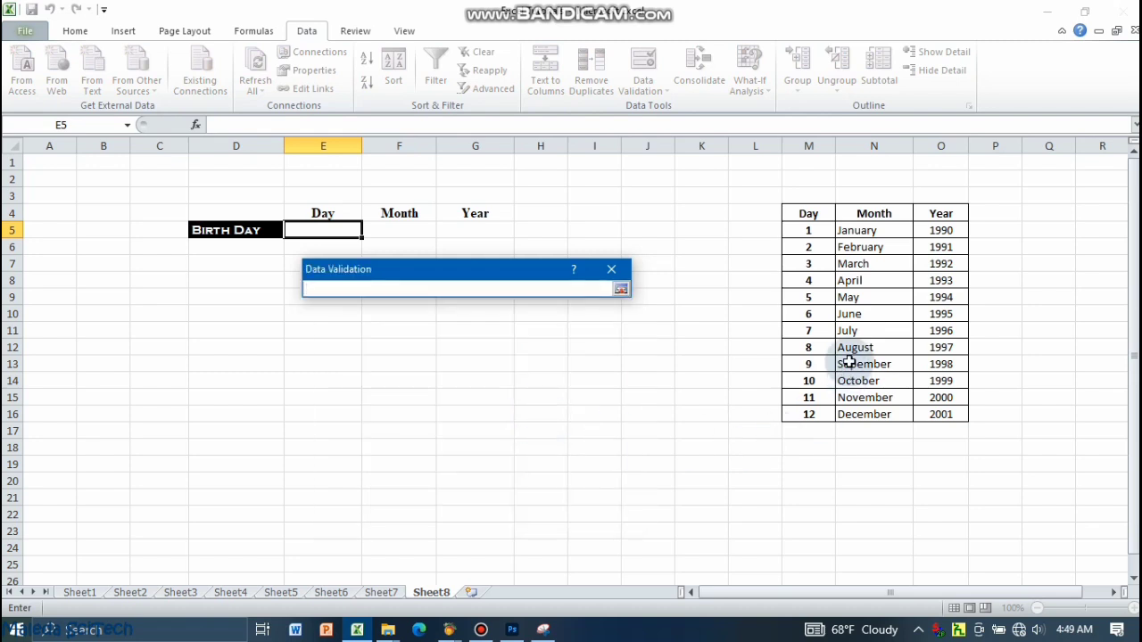
drag(815, 250, 829, 409)
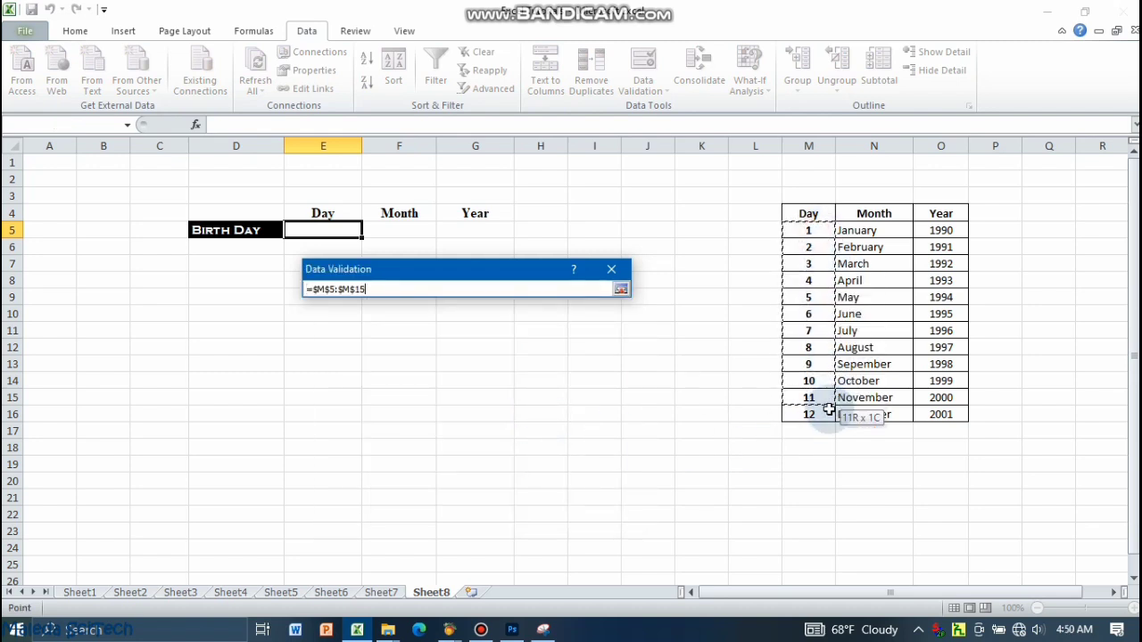
click(621, 289)
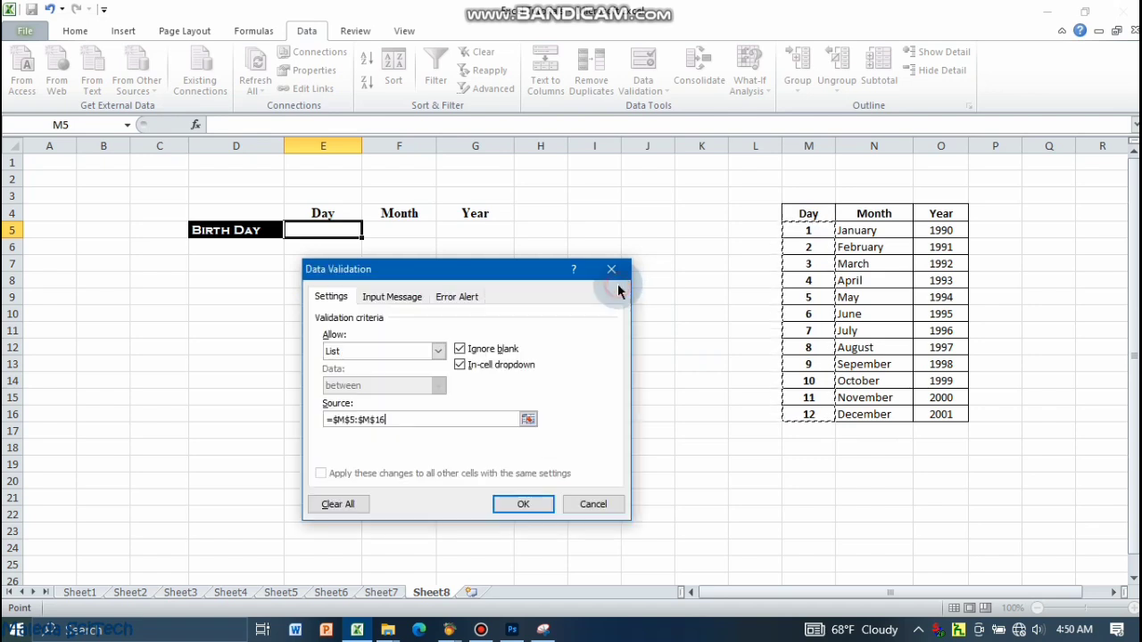
click(529, 506)
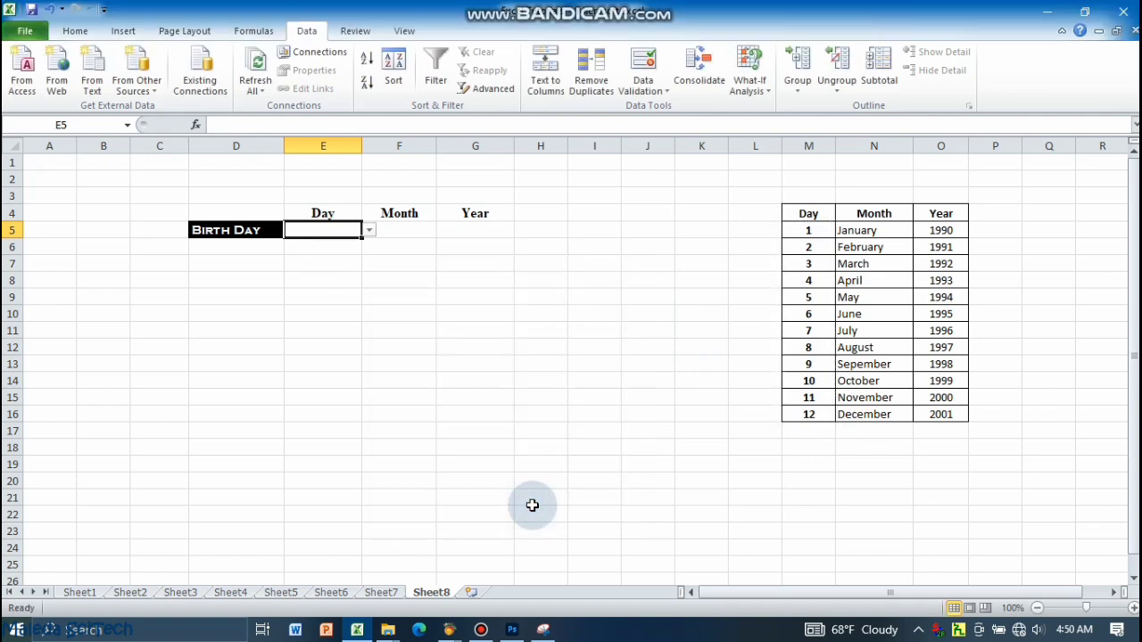
- Check E5's drop-down of day numbers 1–12, closing it without choosing
click(368, 231)
scroll(371, 299, down, 1)
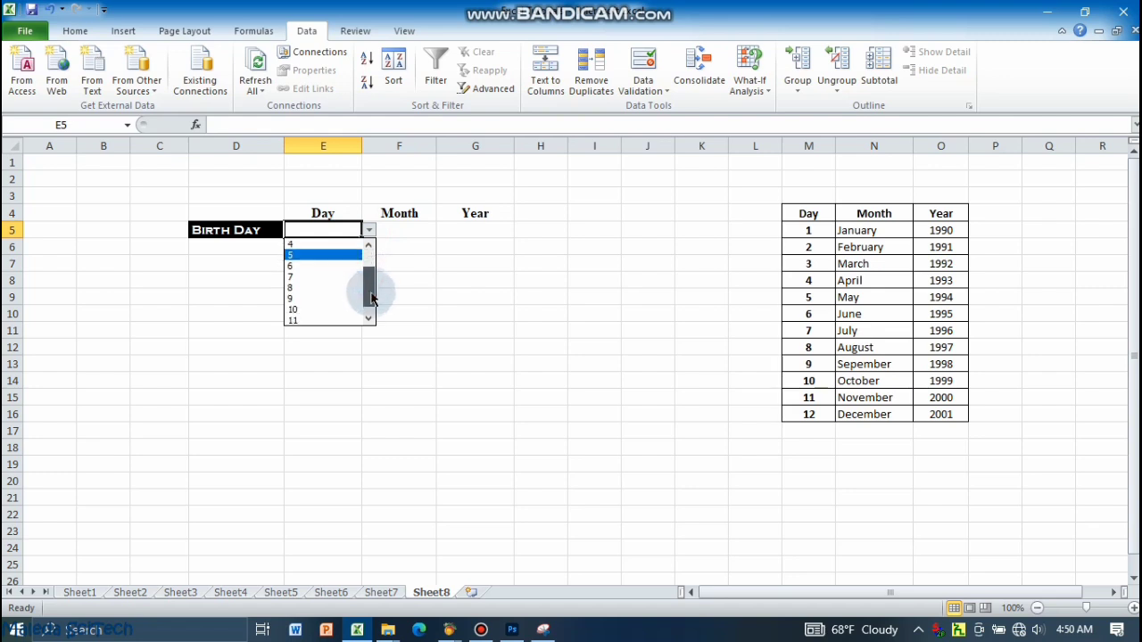
drag(377, 301, 367, 242)
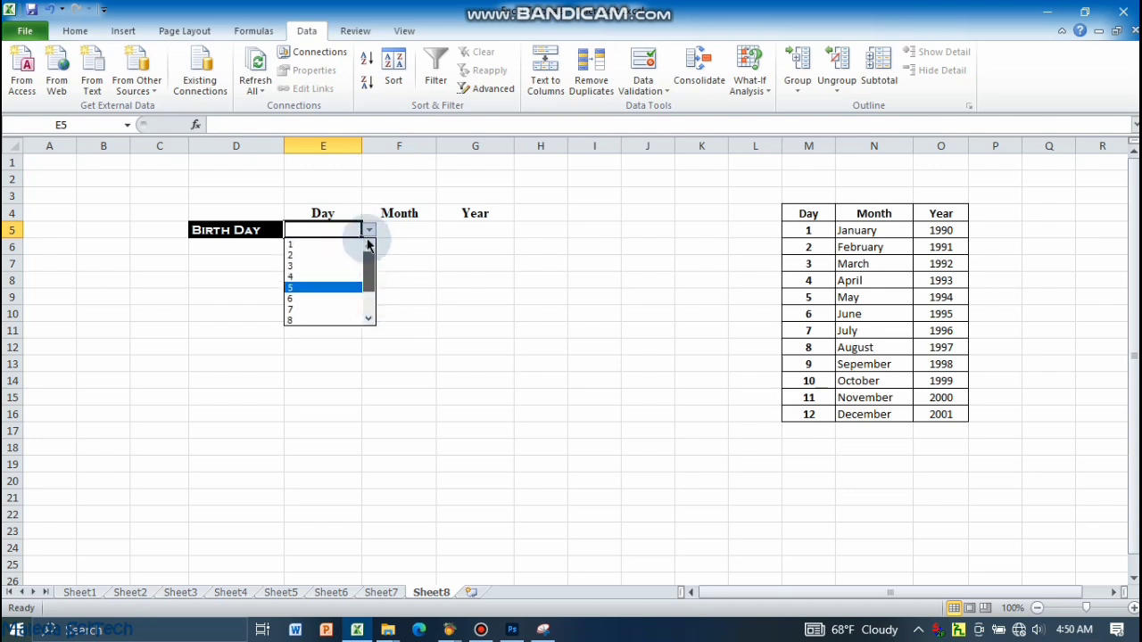
click(397, 233)
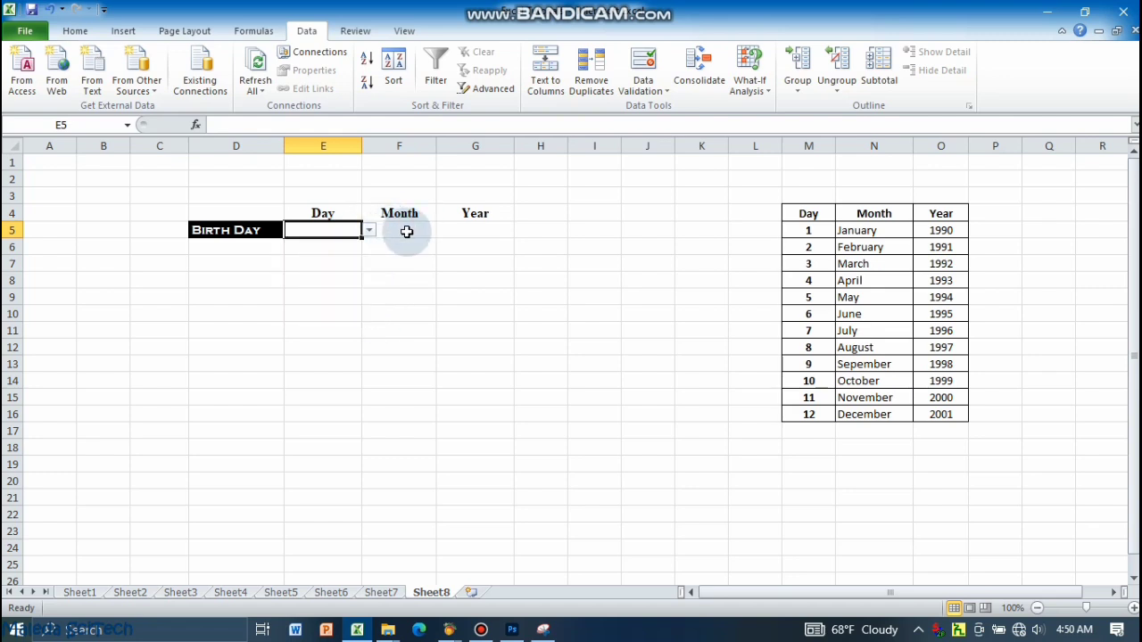
click(406, 231)
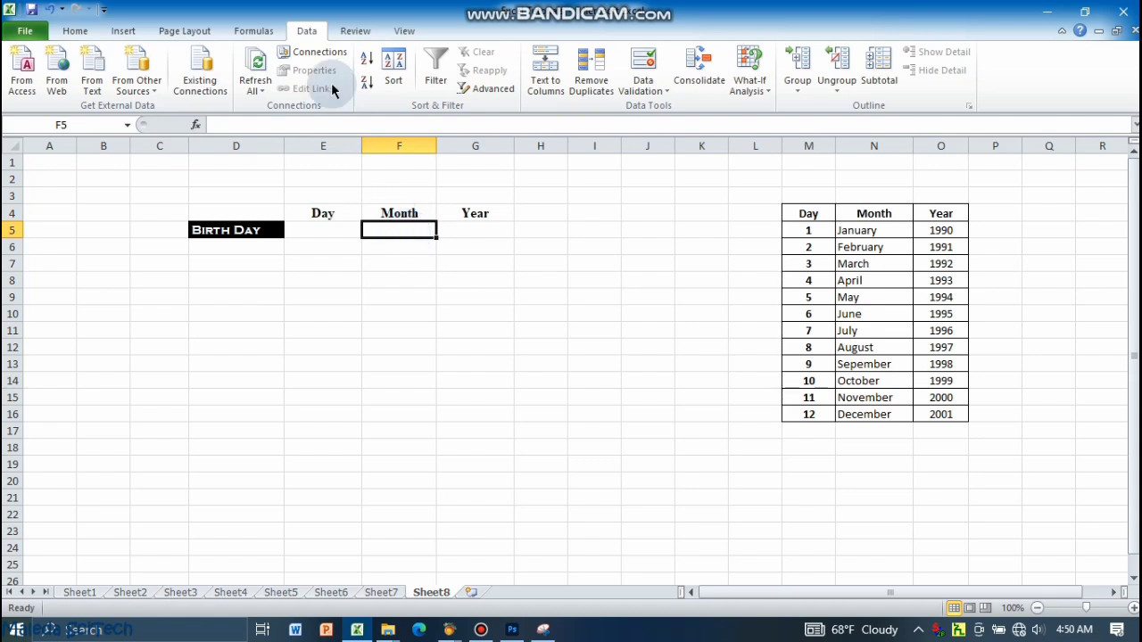
- Give F5 List validation sourced from the month names =$N$5:$N$16
click(648, 93)
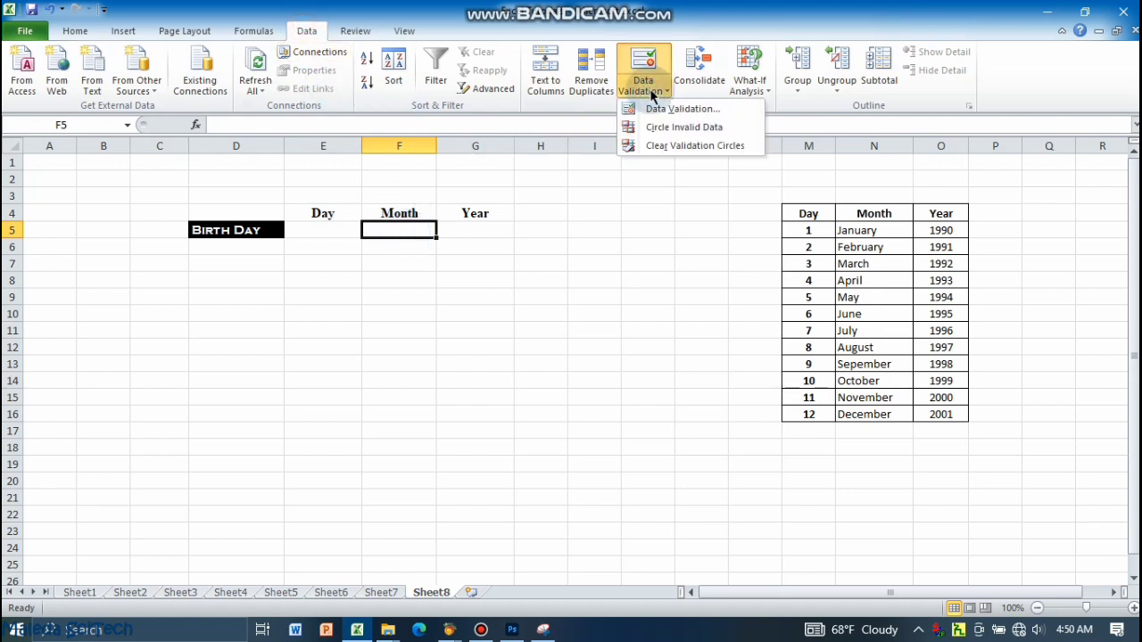
click(664, 104)
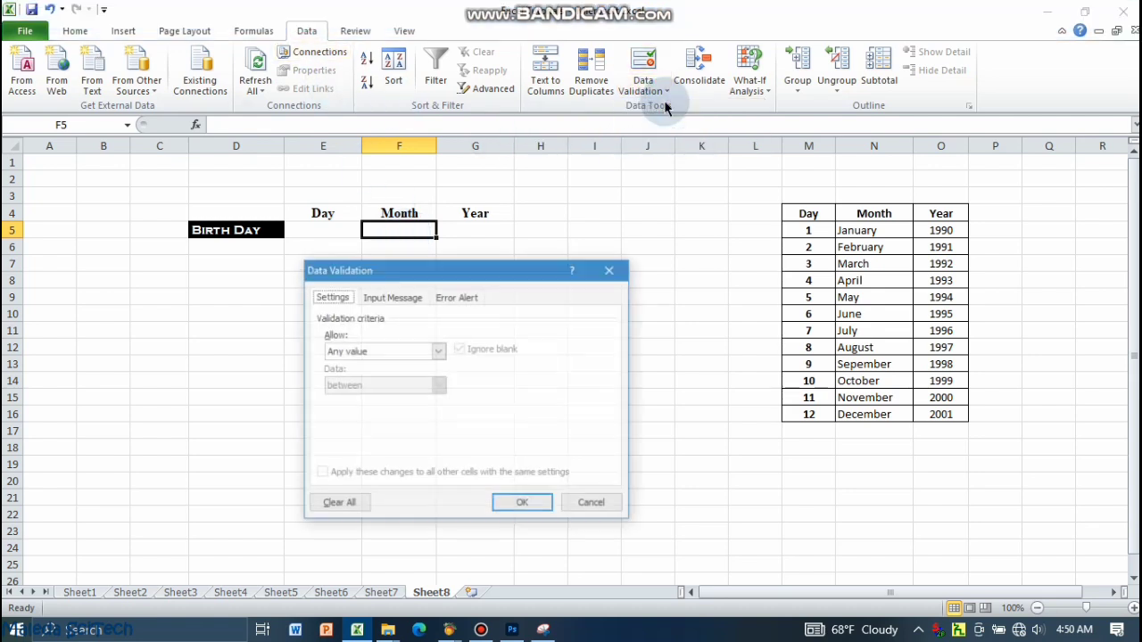
click(372, 349)
click(358, 400)
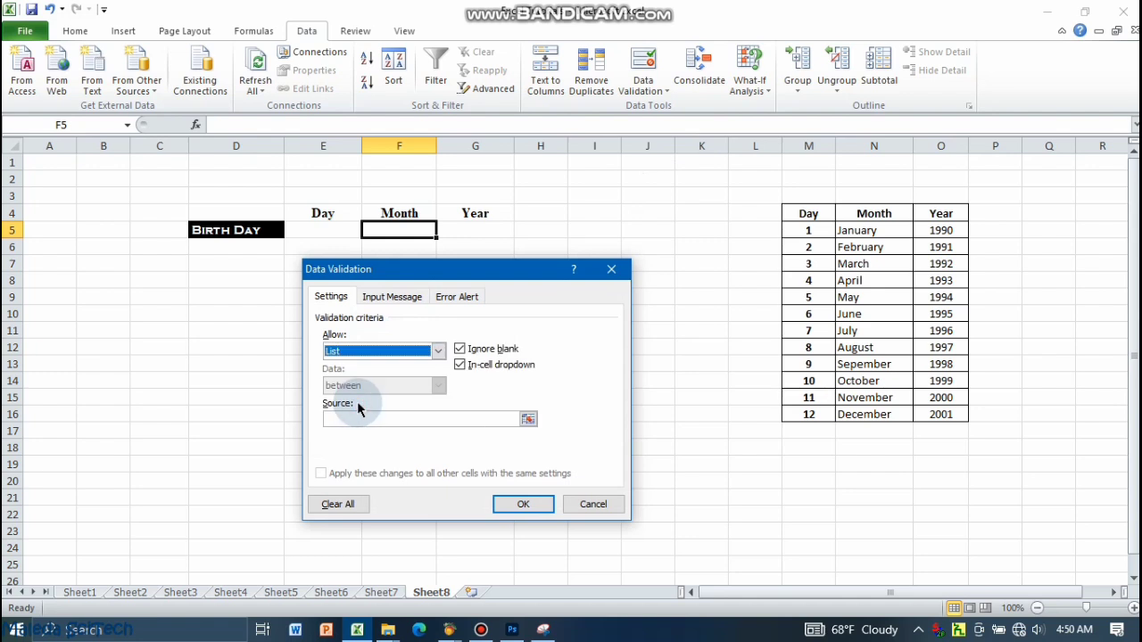
click(528, 418)
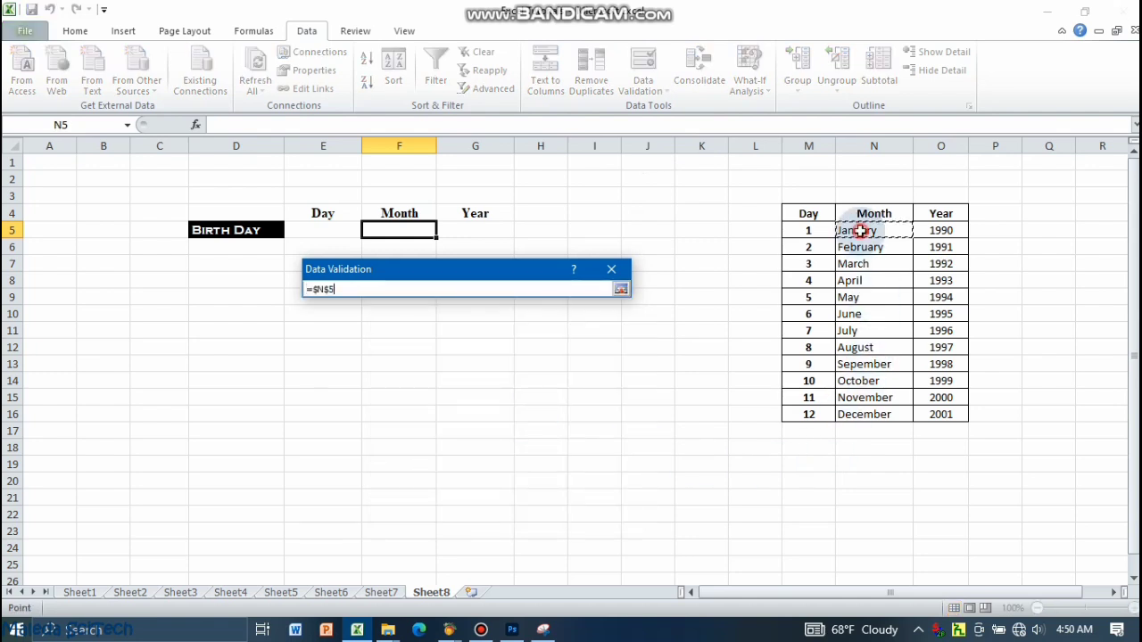
drag(859, 230, 881, 409)
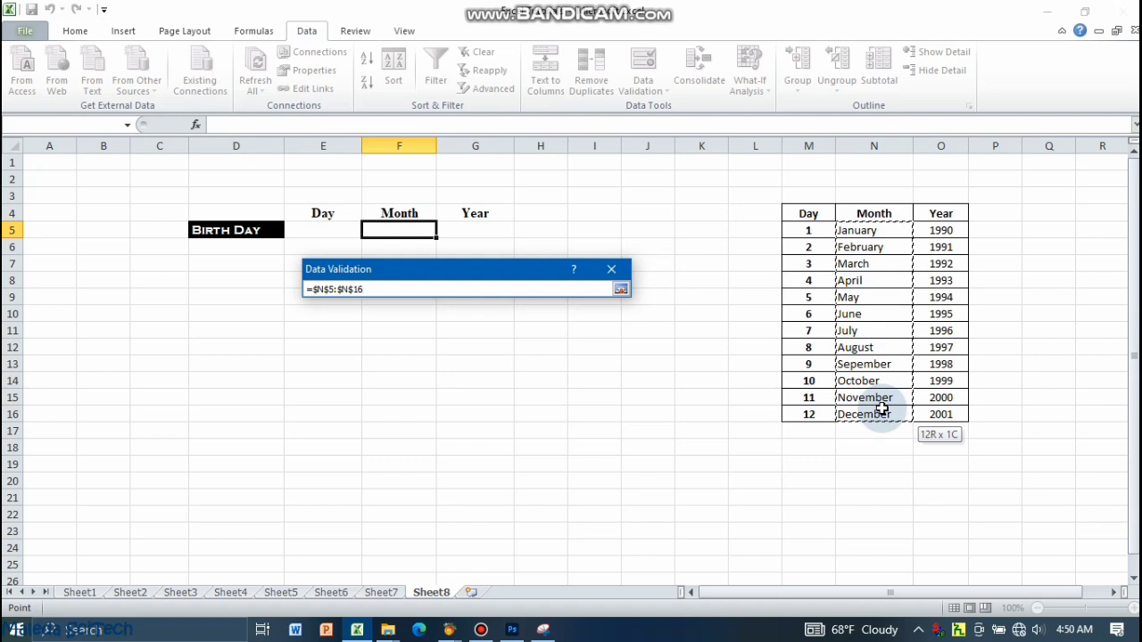
click(623, 289)
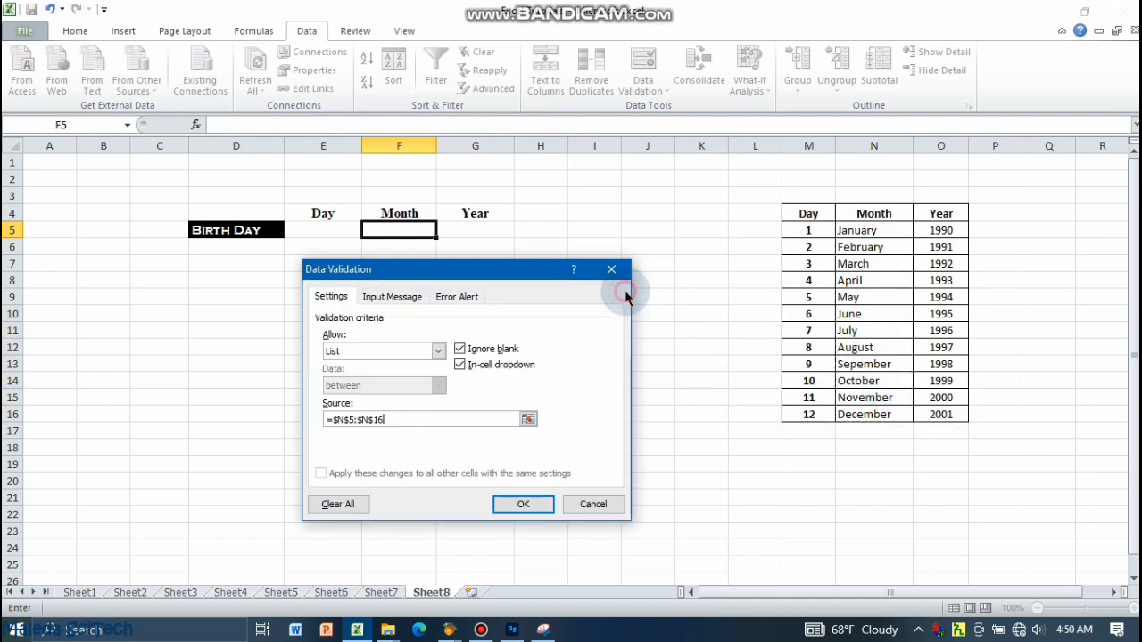
click(525, 505)
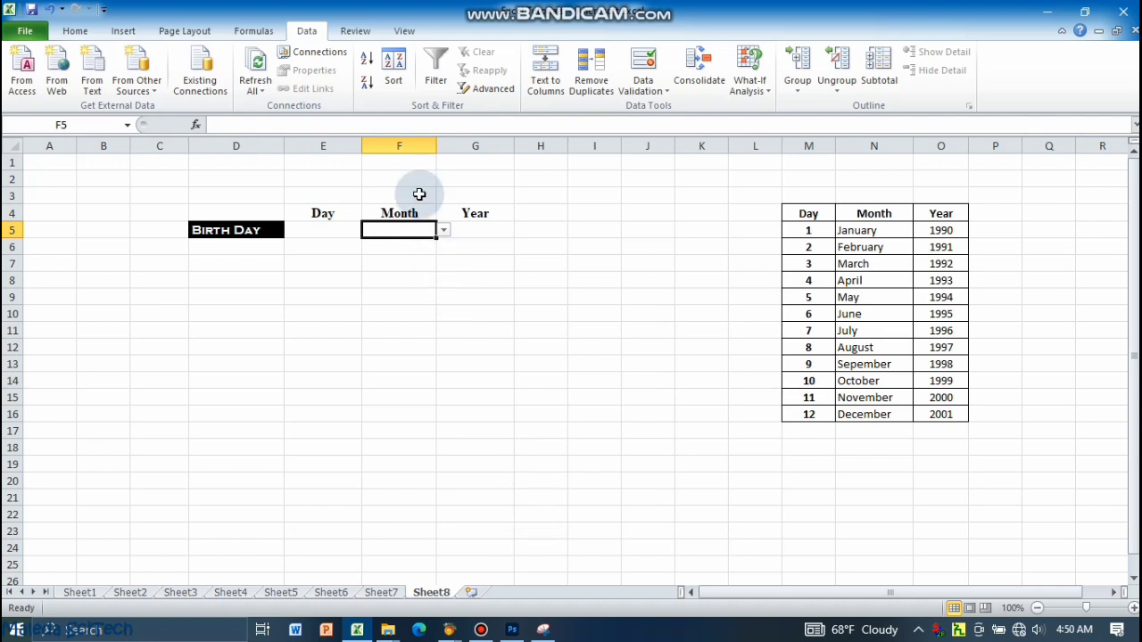
- Check F5's January–December drop-down, closing it without choosing
click(443, 232)
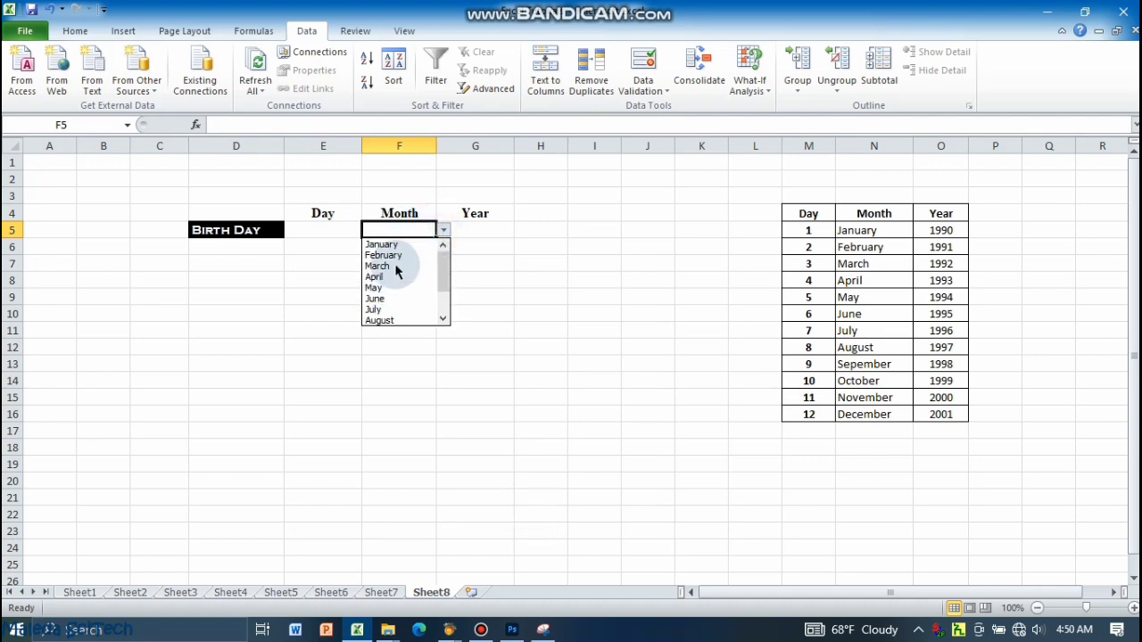
mouse_move(444, 258)
mouse_down()
mouse_move(443, 285)
mouse_move(449, 257)
mouse_up()
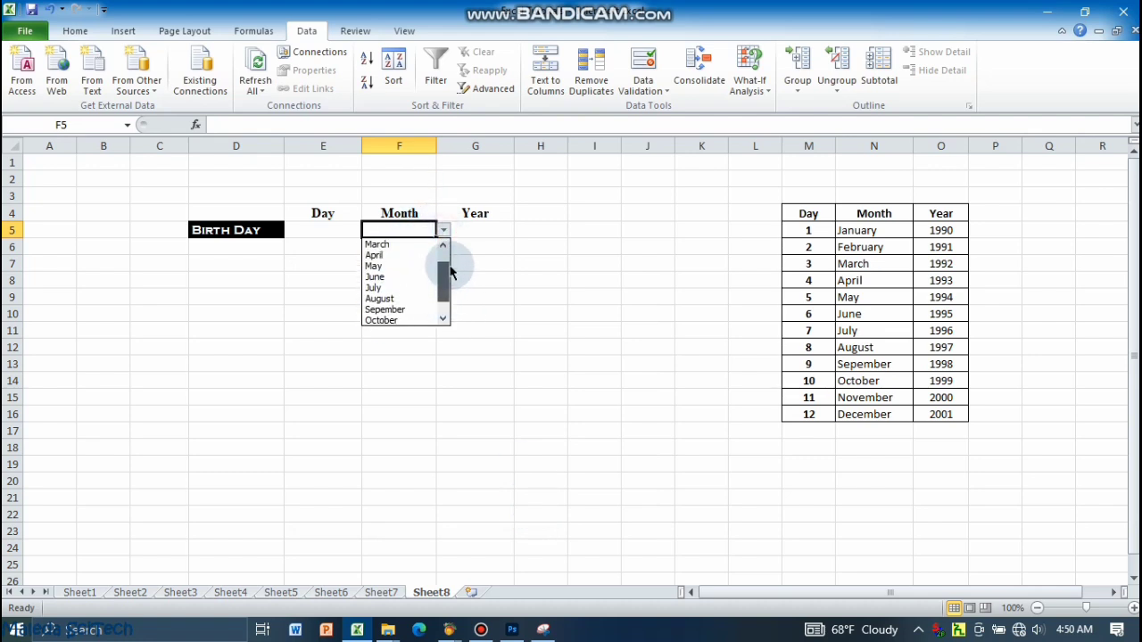
click(473, 229)
click(474, 230)
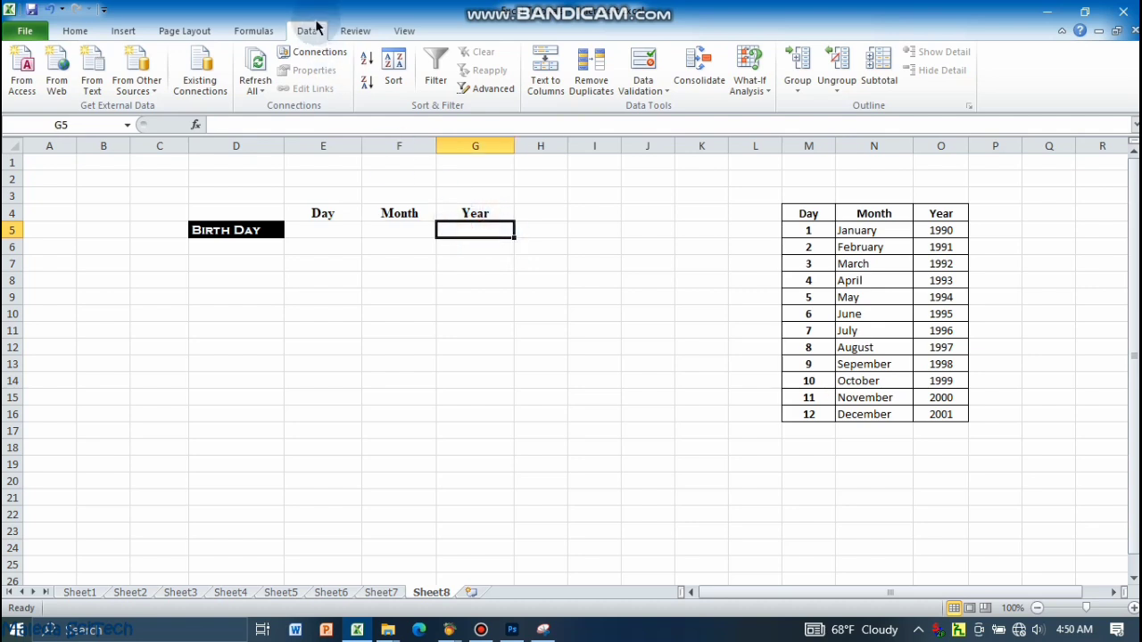
- Give G5 list validation sourced from the year cells =$O$5:$O$16
click(643, 86)
click(649, 111)
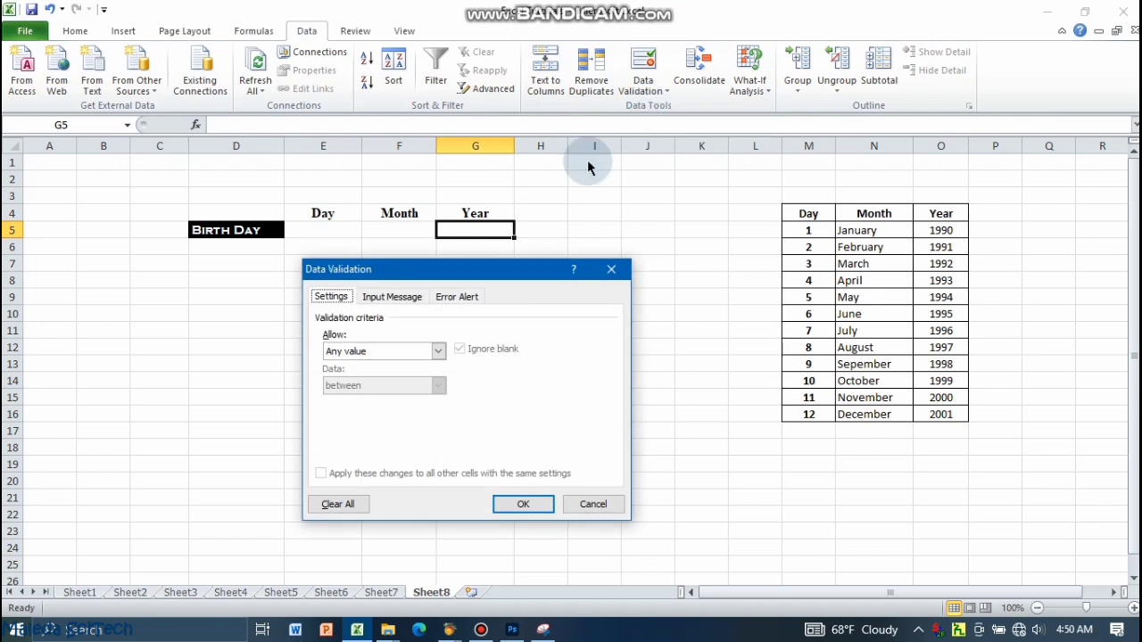
click(382, 353)
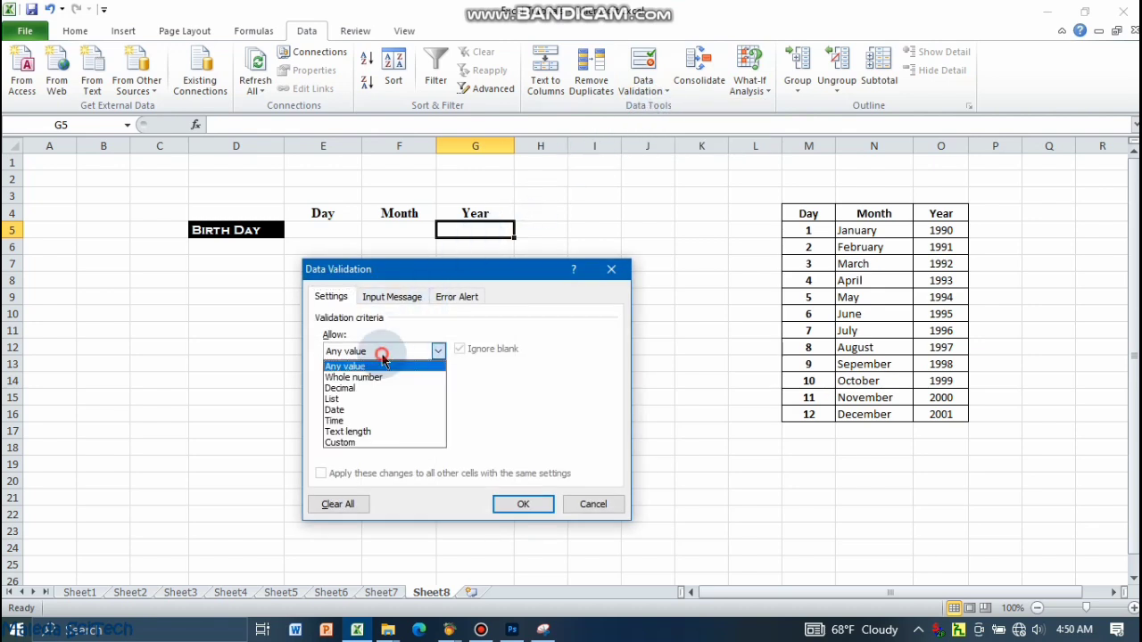
click(365, 401)
click(348, 417)
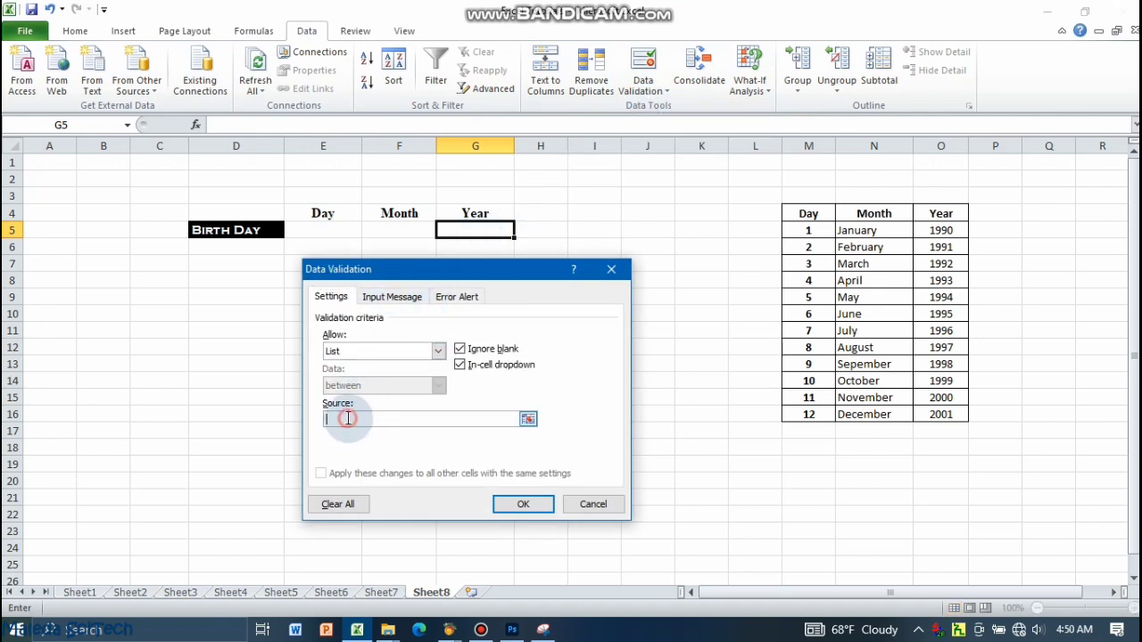
click(528, 420)
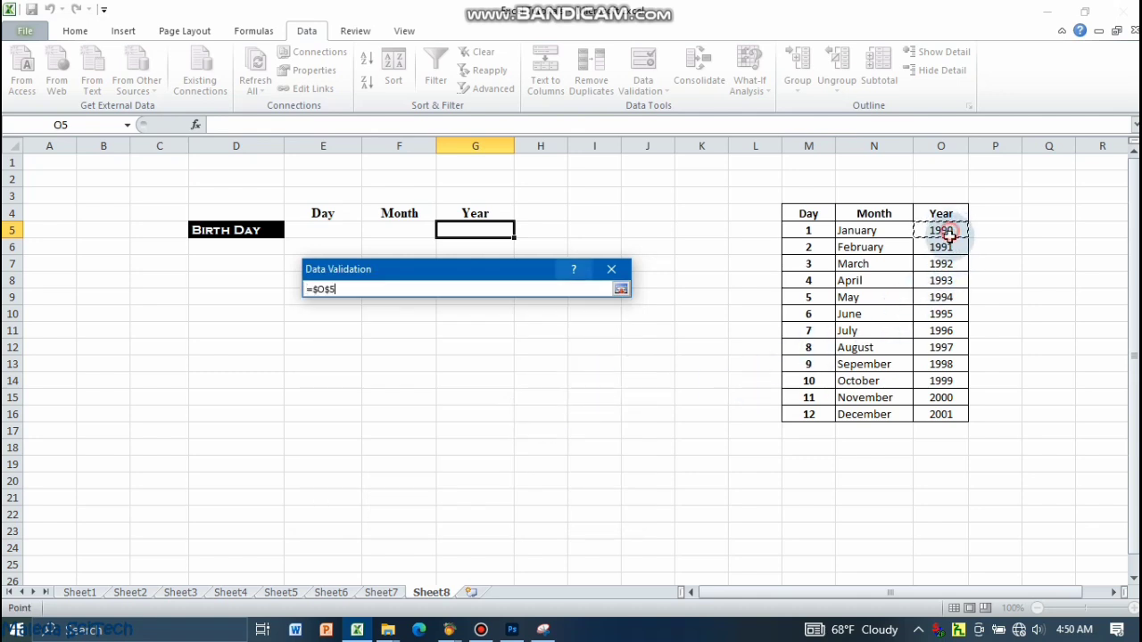
drag(948, 232, 949, 412)
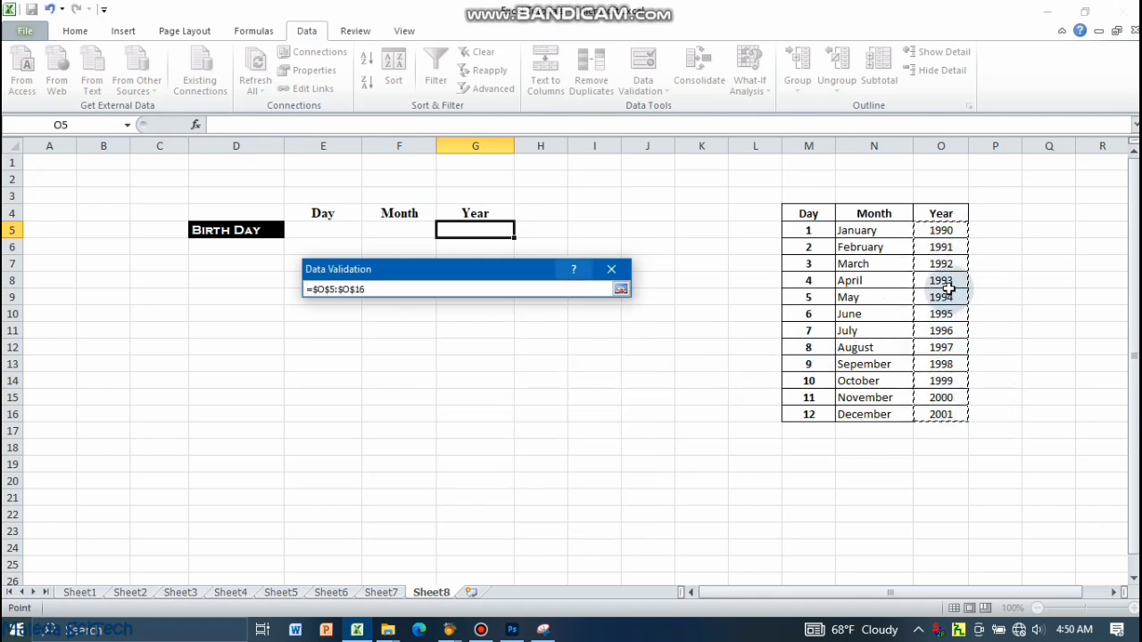
click(619, 293)
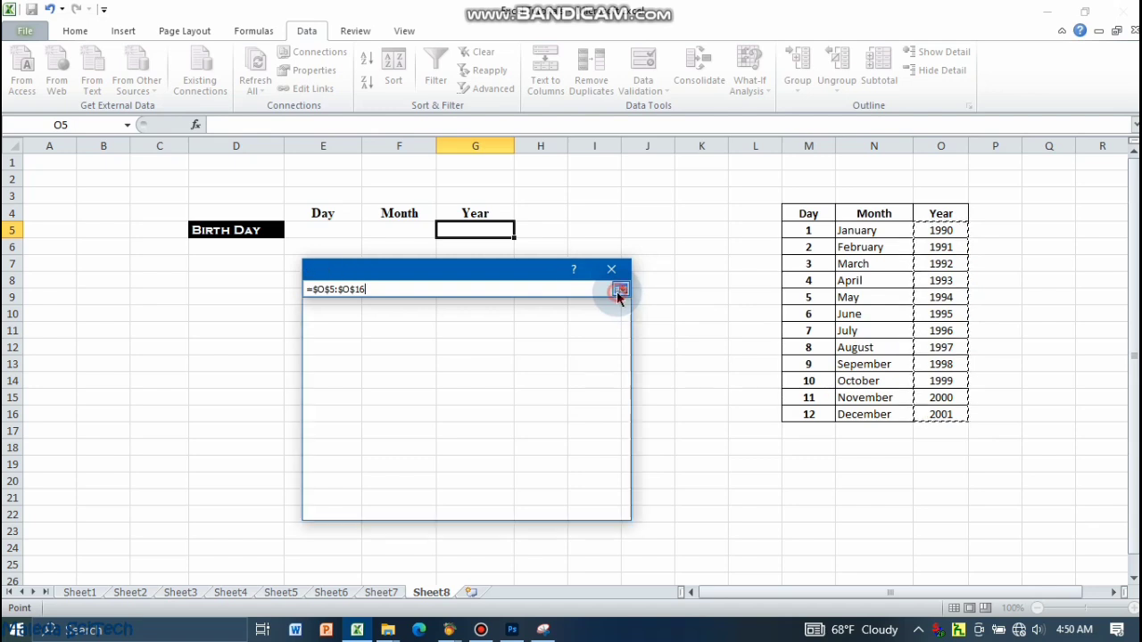
click(528, 503)
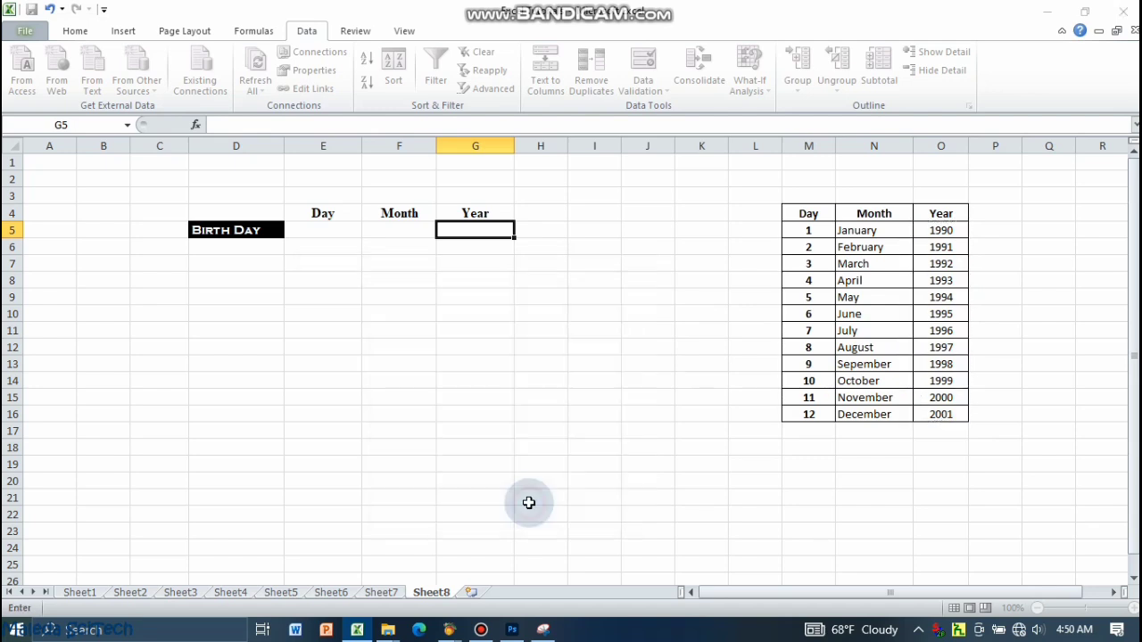
- Test G5's drop-down of years 1990–2001, closing it without choosing
click(522, 230)
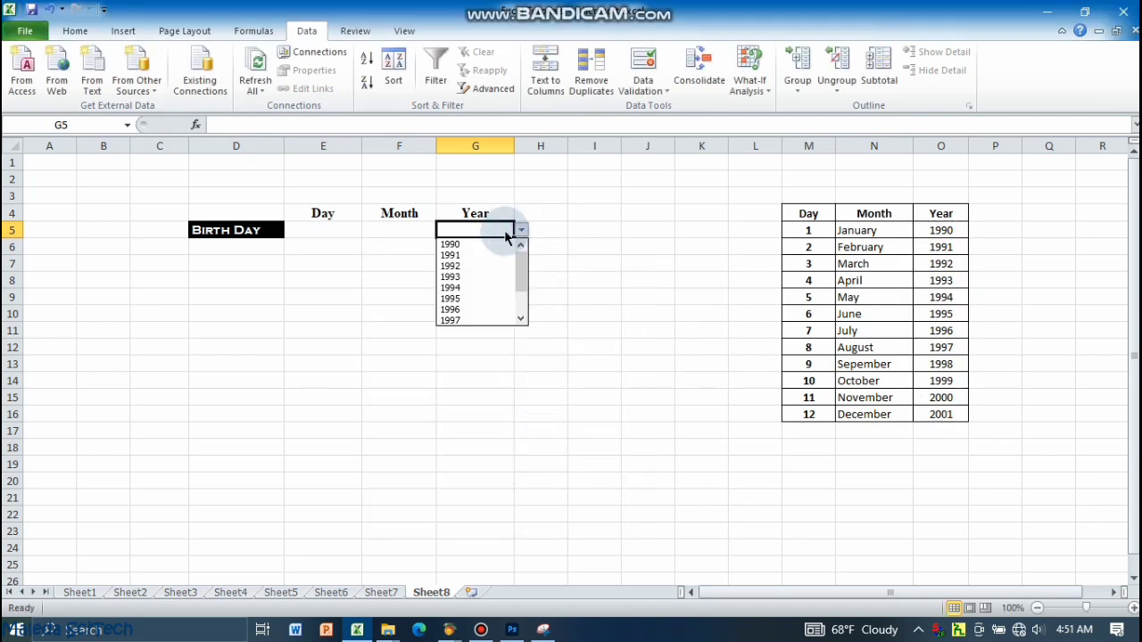
mouse_move(520, 268)
mouse_down()
mouse_move(520, 297)
mouse_move(528, 244)
mouse_up()
click(527, 231)
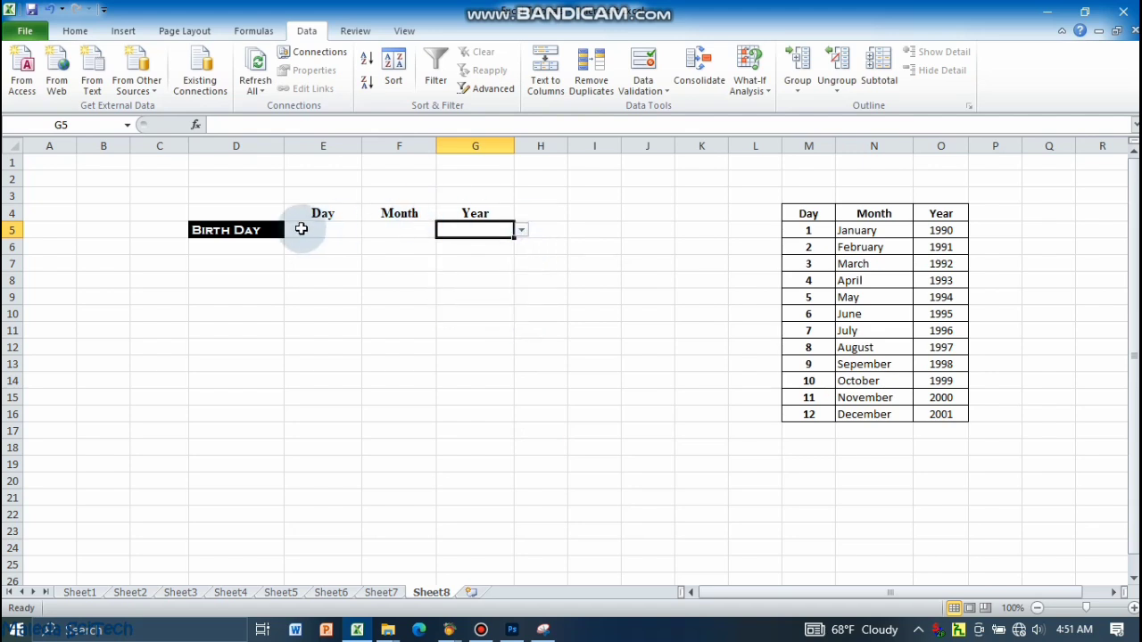
- Pick day 7 in E5 and June in F5 from their drop-down lists
click(303, 229)
click(369, 230)
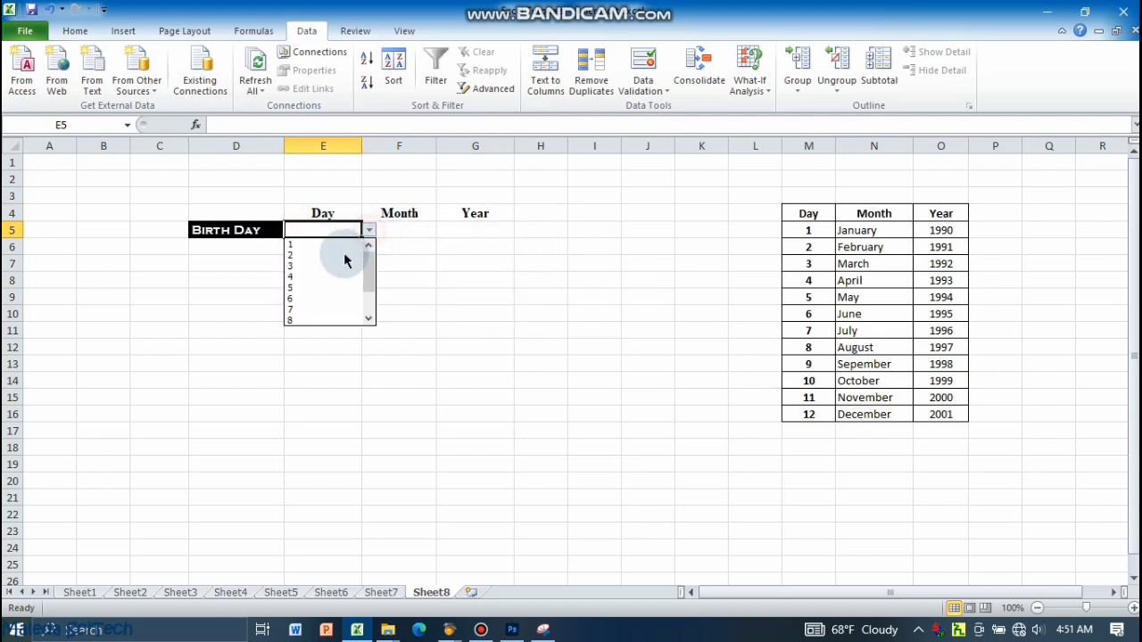
click(318, 310)
click(406, 230)
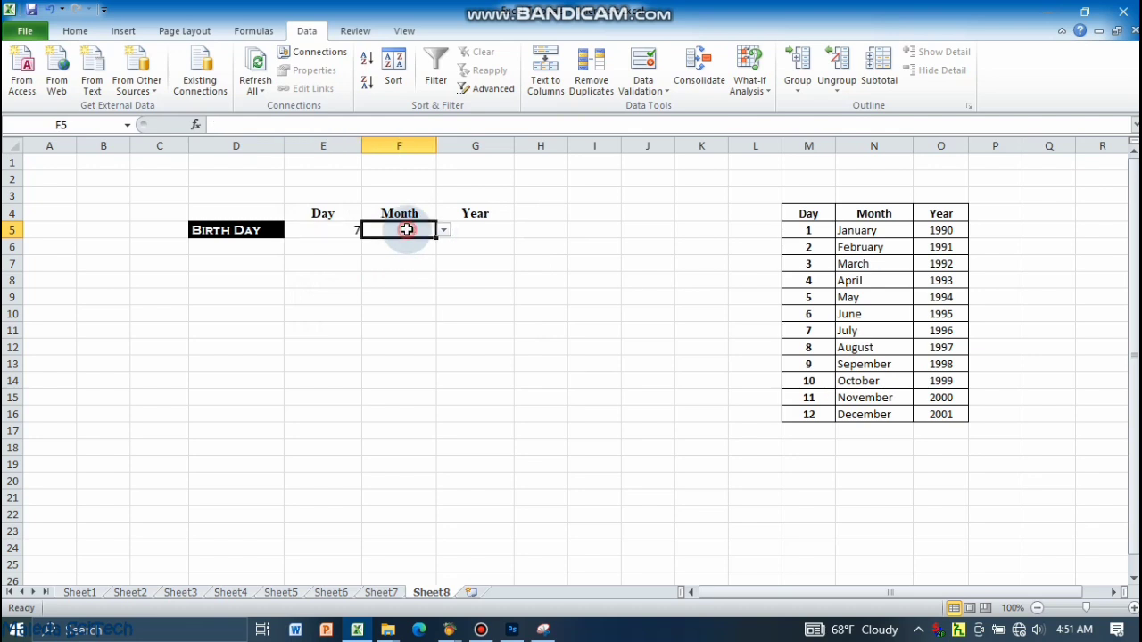
click(443, 231)
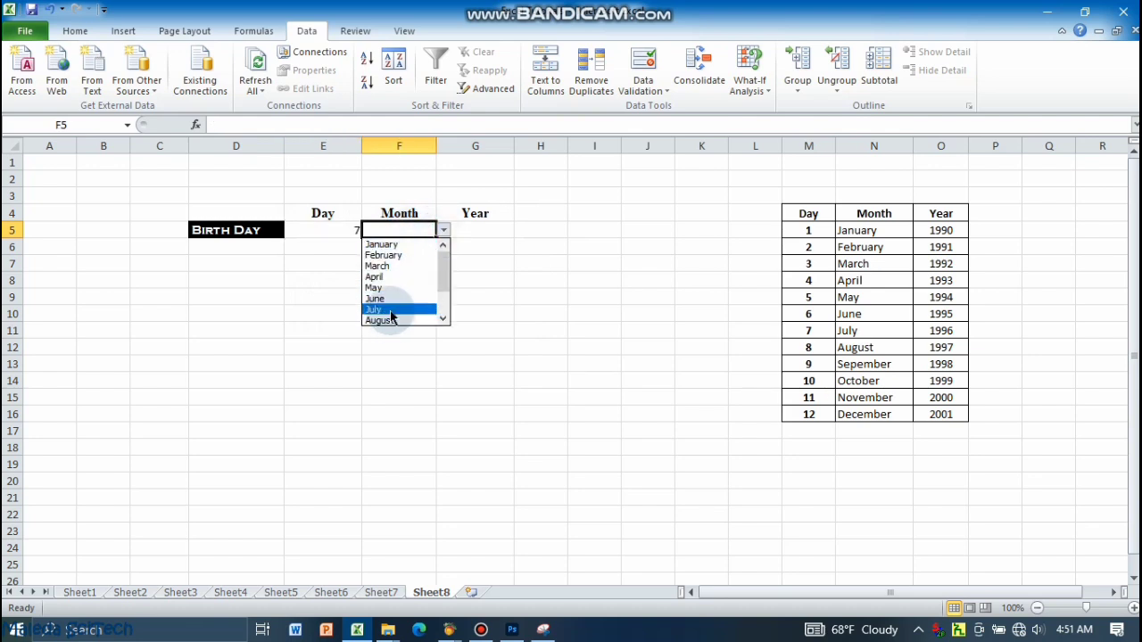
click(391, 300)
- Pick 1994 in G5 from its year list, then recheck E5 still shows 7
click(470, 235)
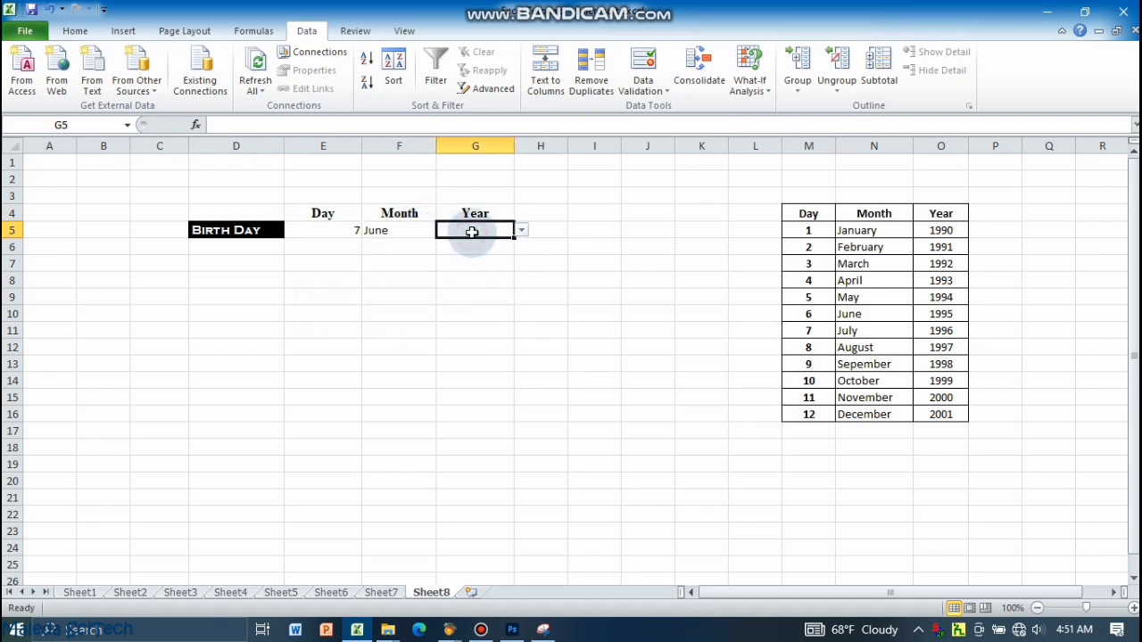
click(528, 231)
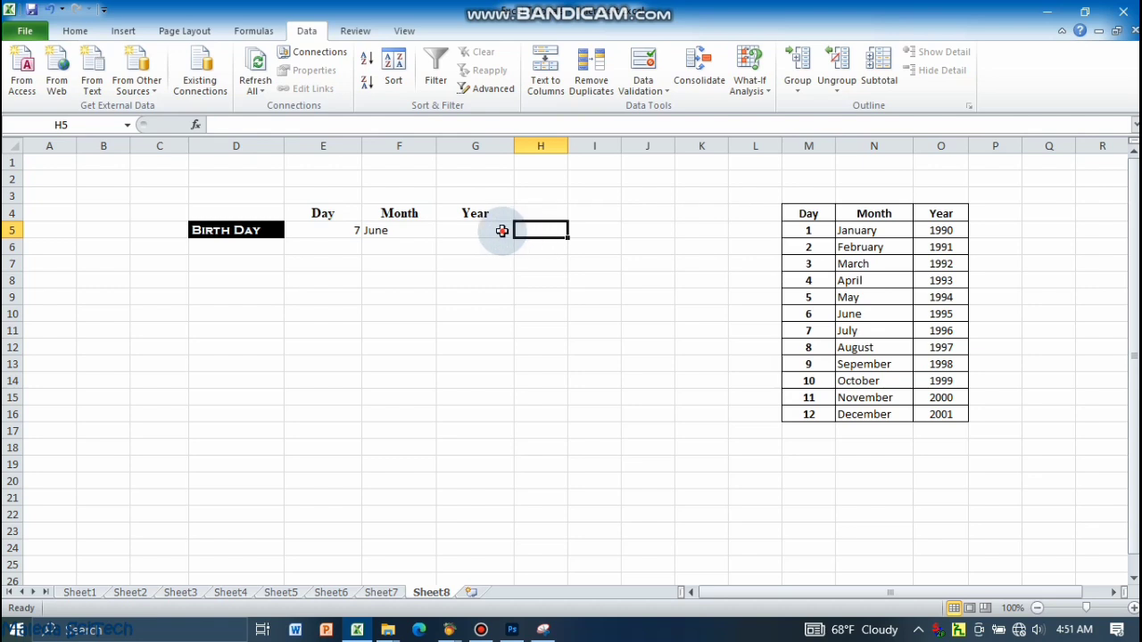
click(500, 230)
click(521, 230)
click(471, 287)
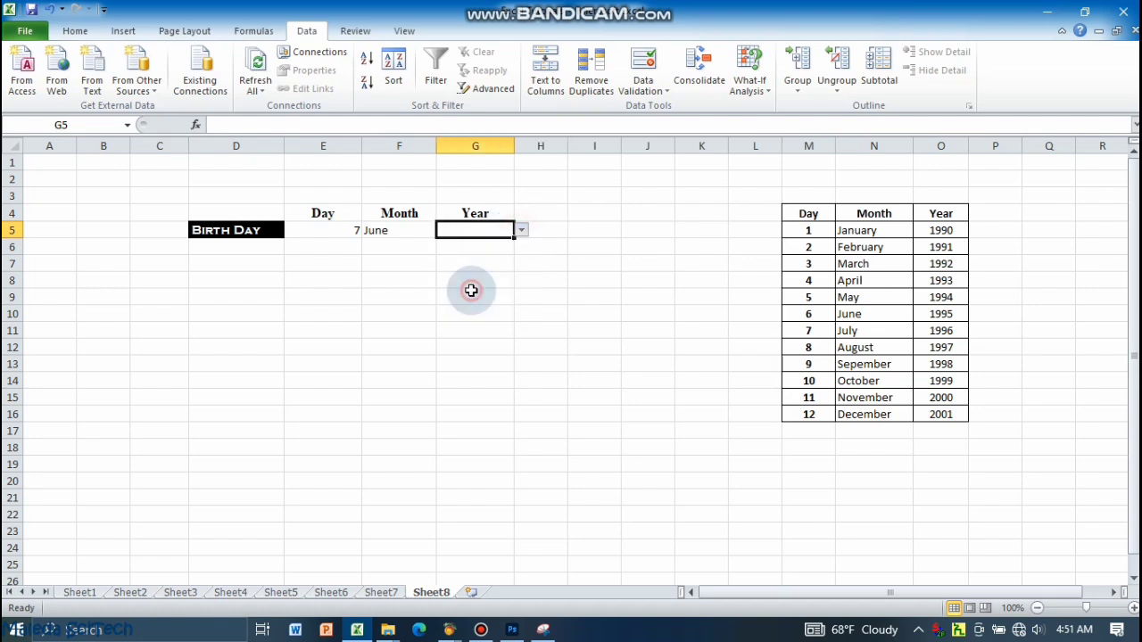
click(469, 249)
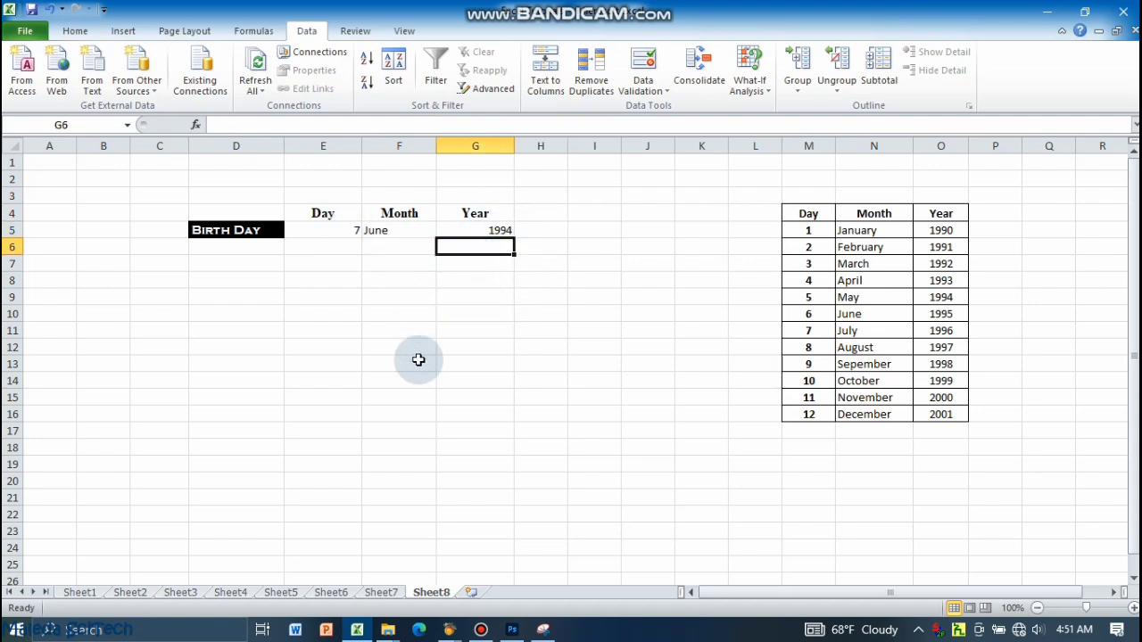
click(335, 229)
click(371, 231)
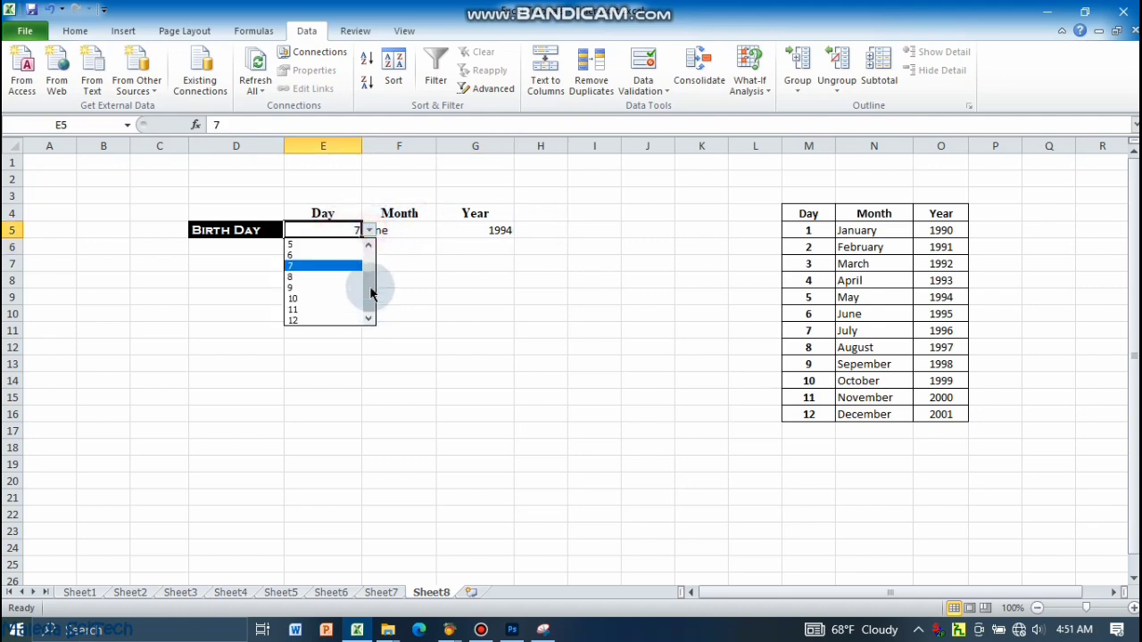
click(371, 230)
- Make the Birth Day values in E5:G5 bold
click(68, 32)
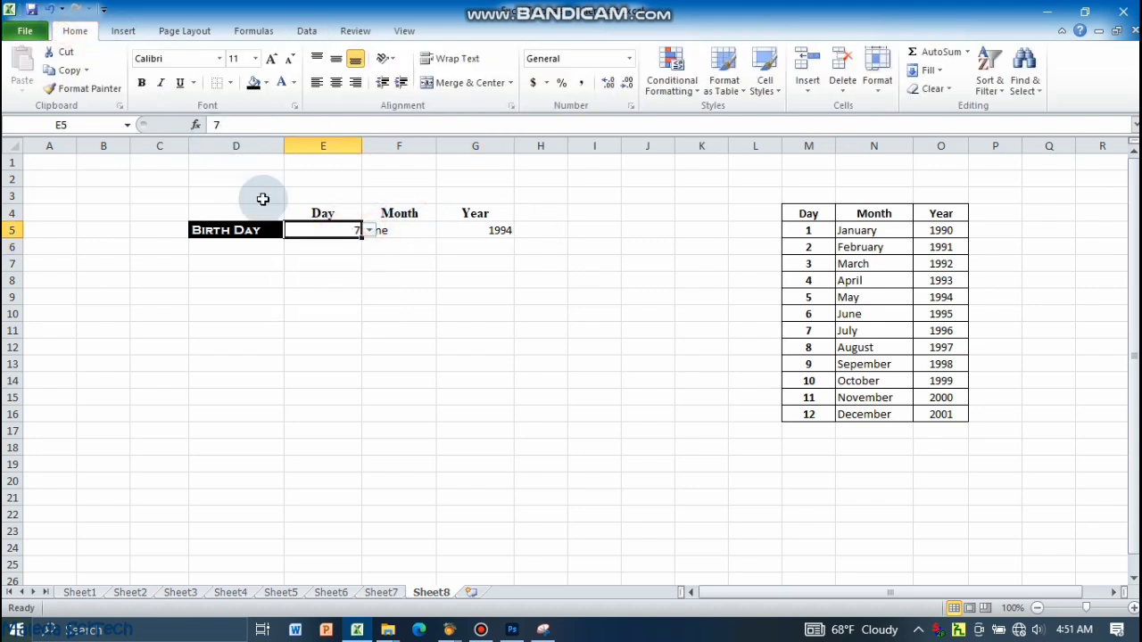
click(321, 231)
drag(330, 231, 476, 230)
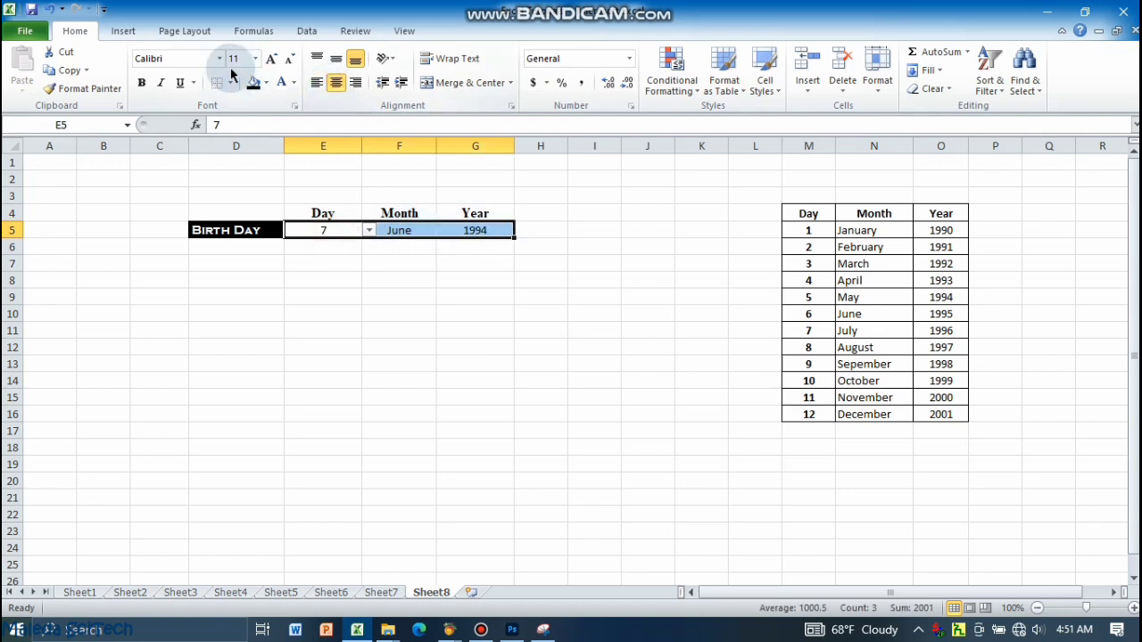
click(141, 82)
- Re-pick the Birth Day as 10, December and 1995 from the drop-downs
click(435, 230)
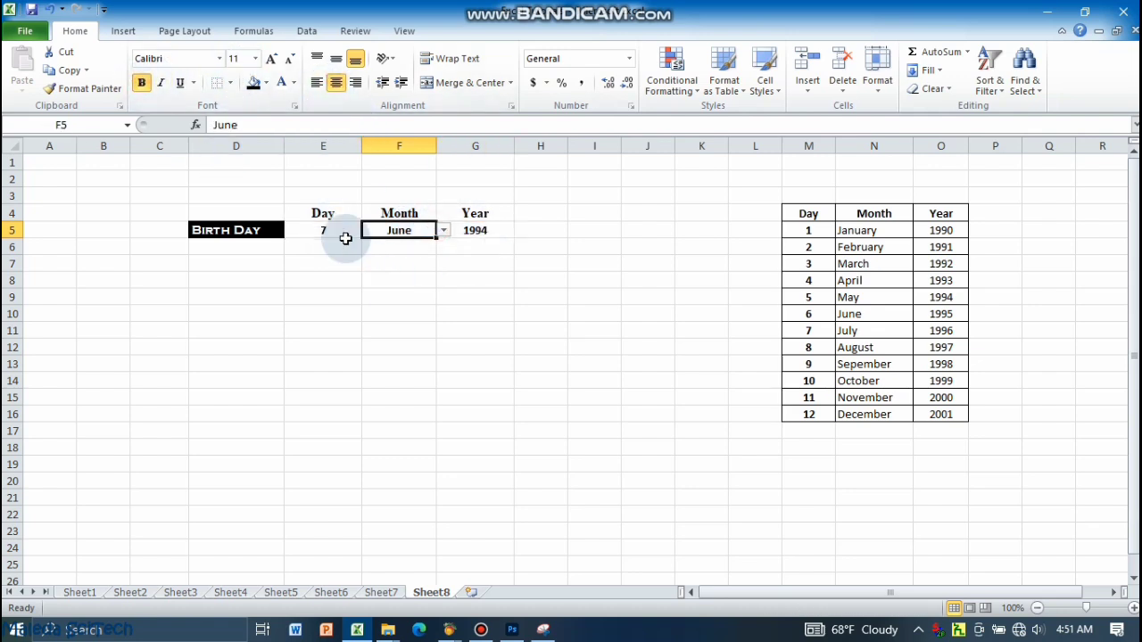
click(350, 234)
click(371, 231)
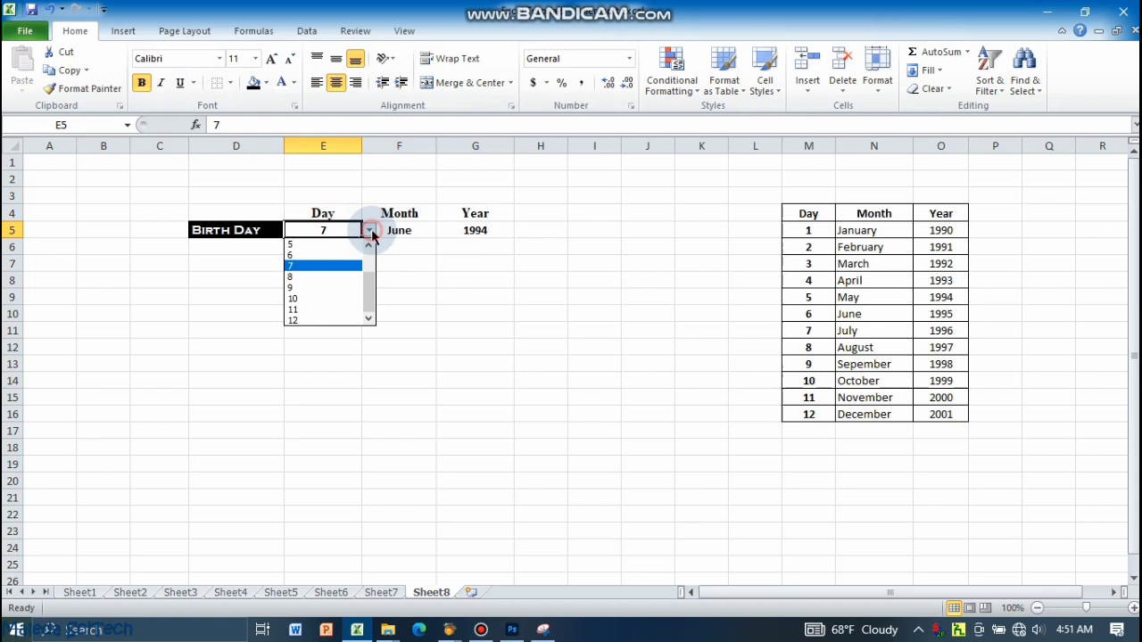
click(326, 299)
click(424, 230)
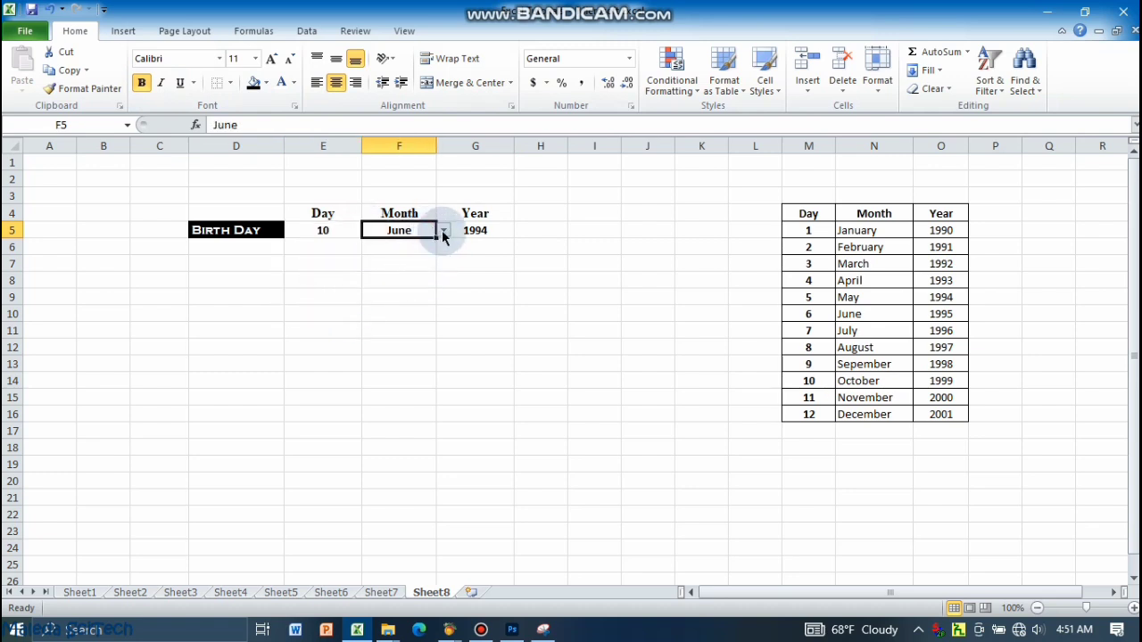
click(443, 231)
click(396, 321)
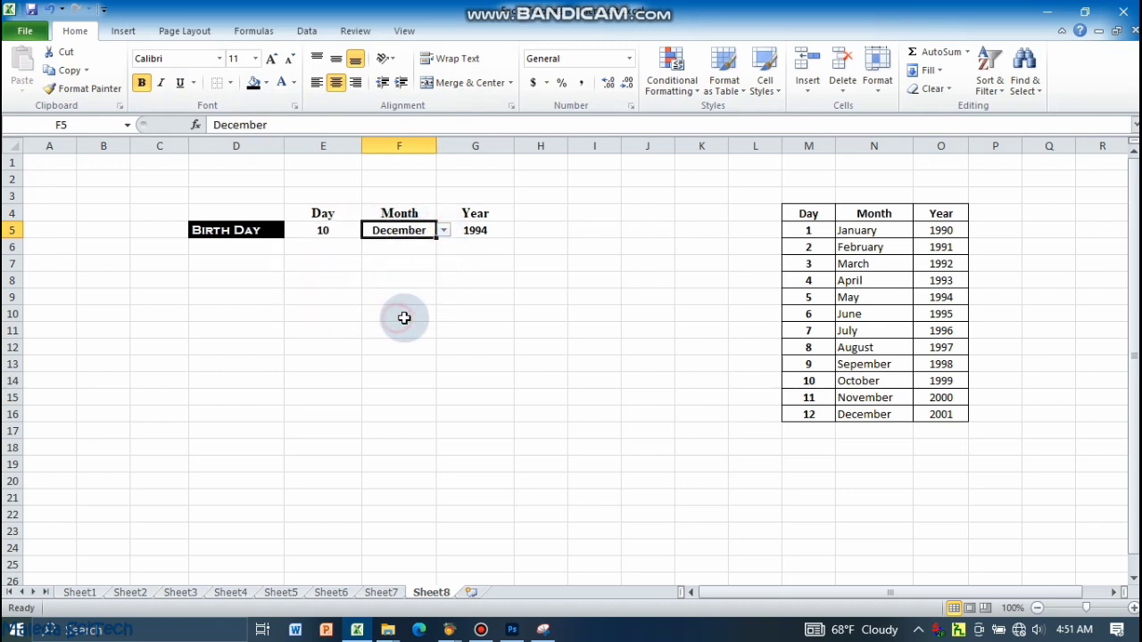
click(470, 233)
click(522, 231)
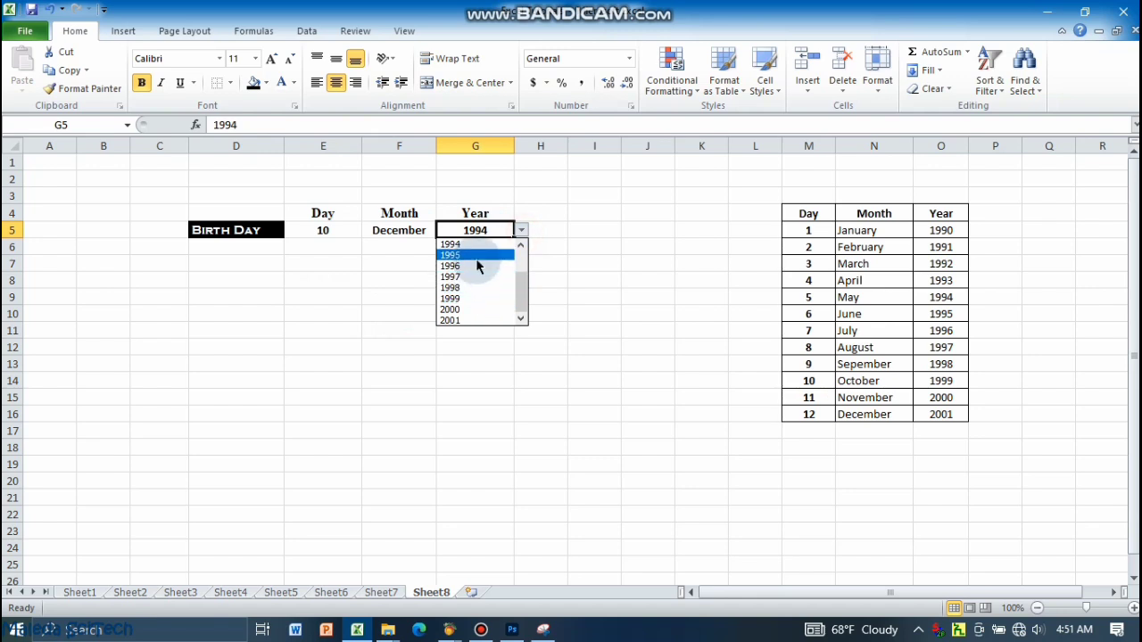
click(476, 256)
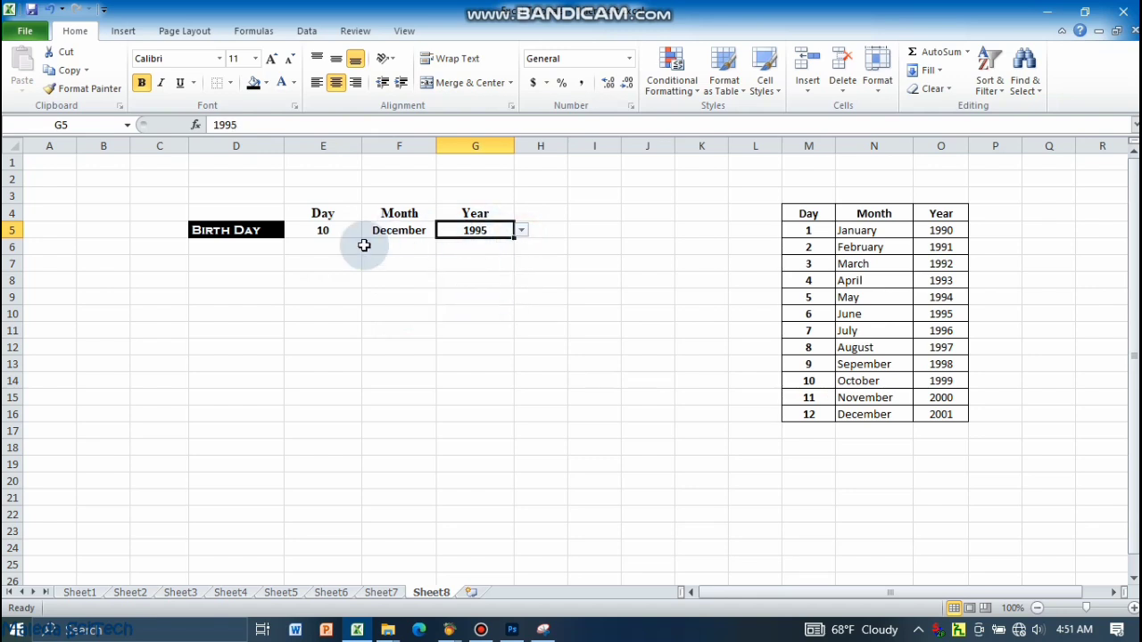
- On Sheet7, select the empty Education cells F6 through F12
click(260, 231)
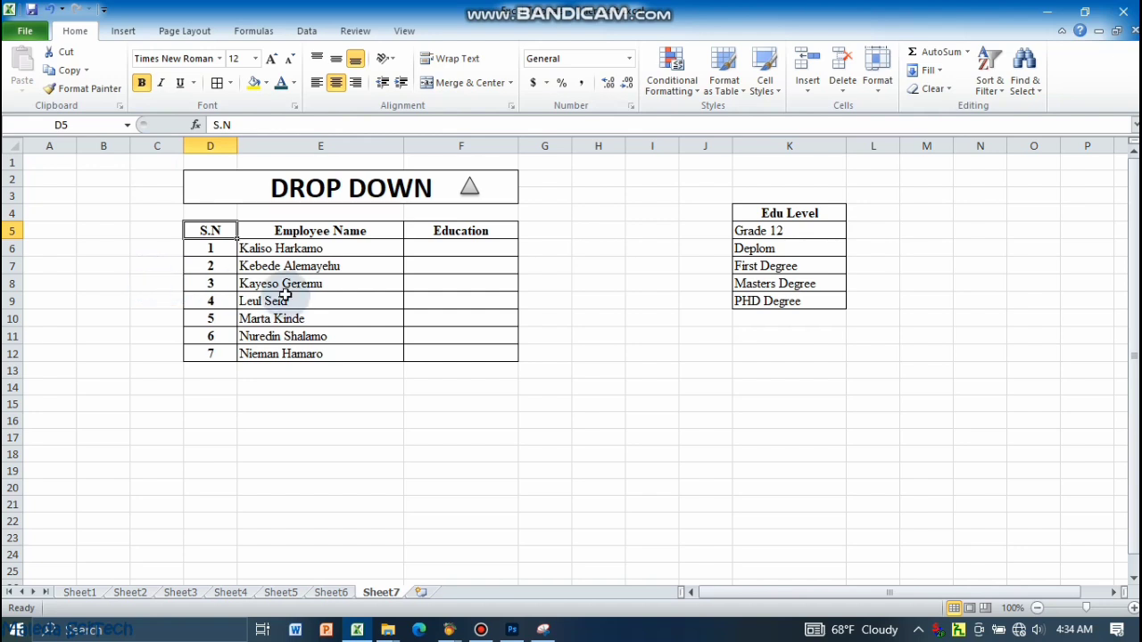
click(430, 248)
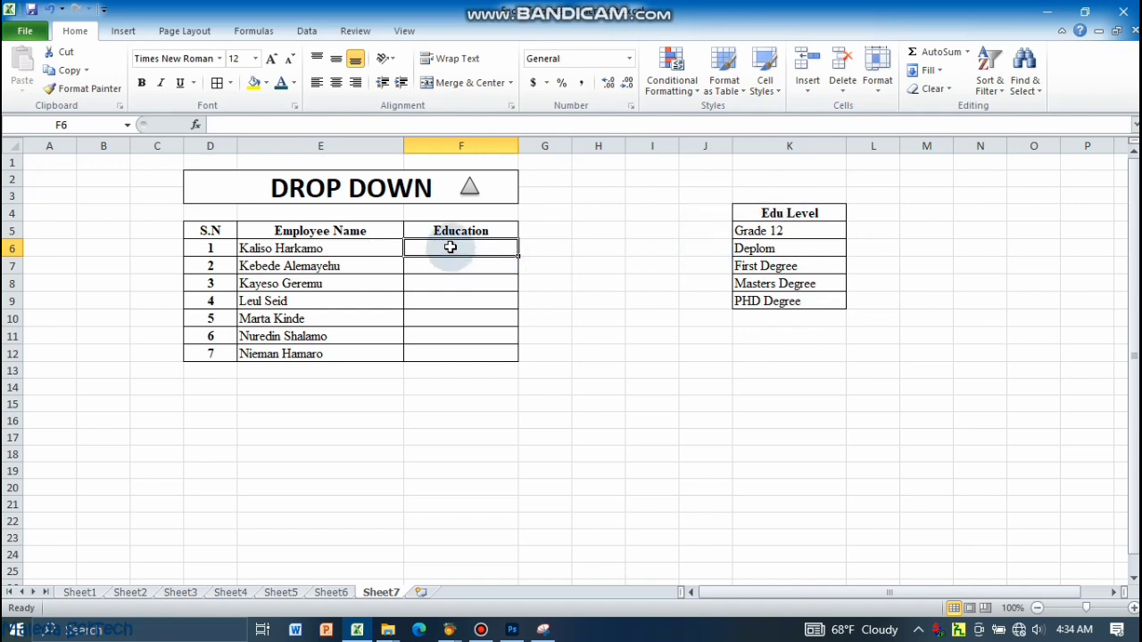
drag(450, 247, 447, 357)
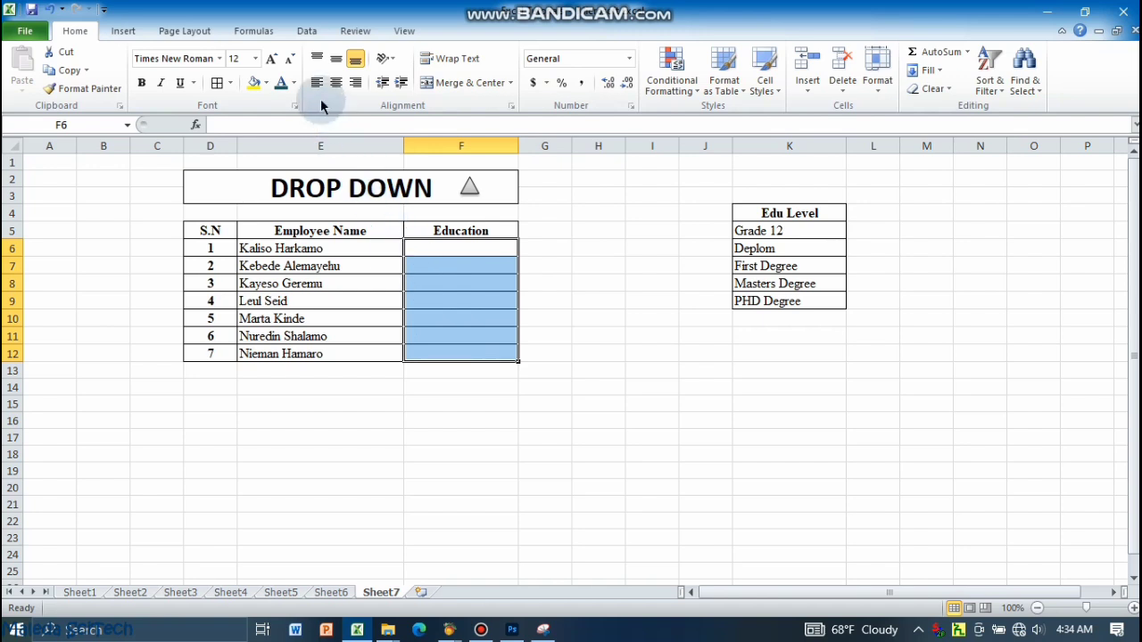
click(314, 42)
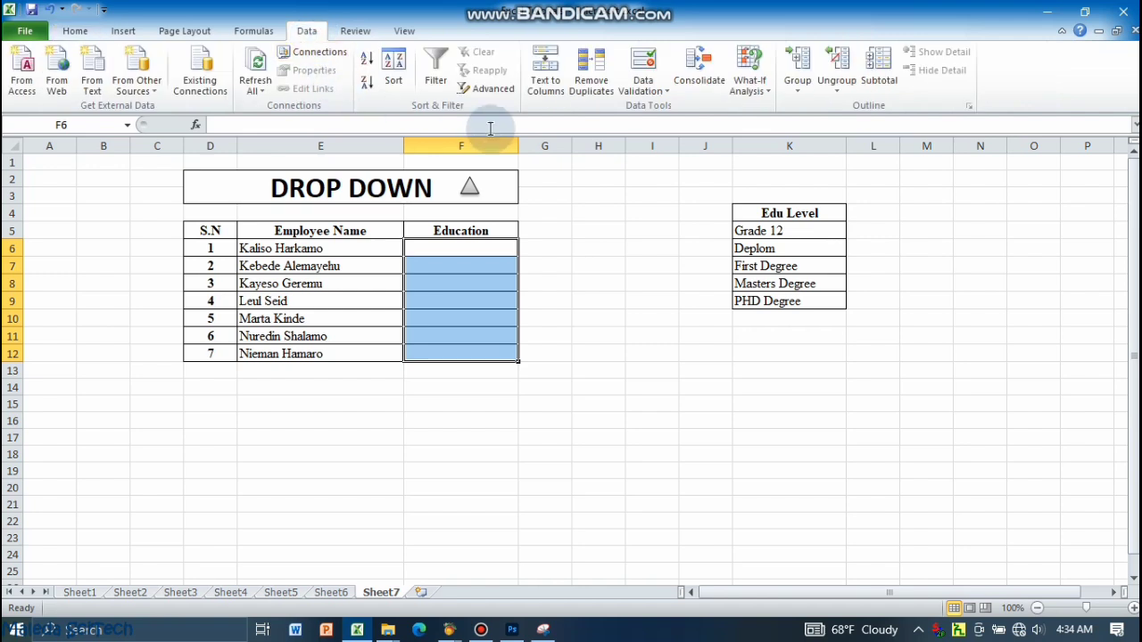
- Restrict F6:F12 to a drop-down list sourced from the Edu Level range =$K$5:$K$9
click(647, 93)
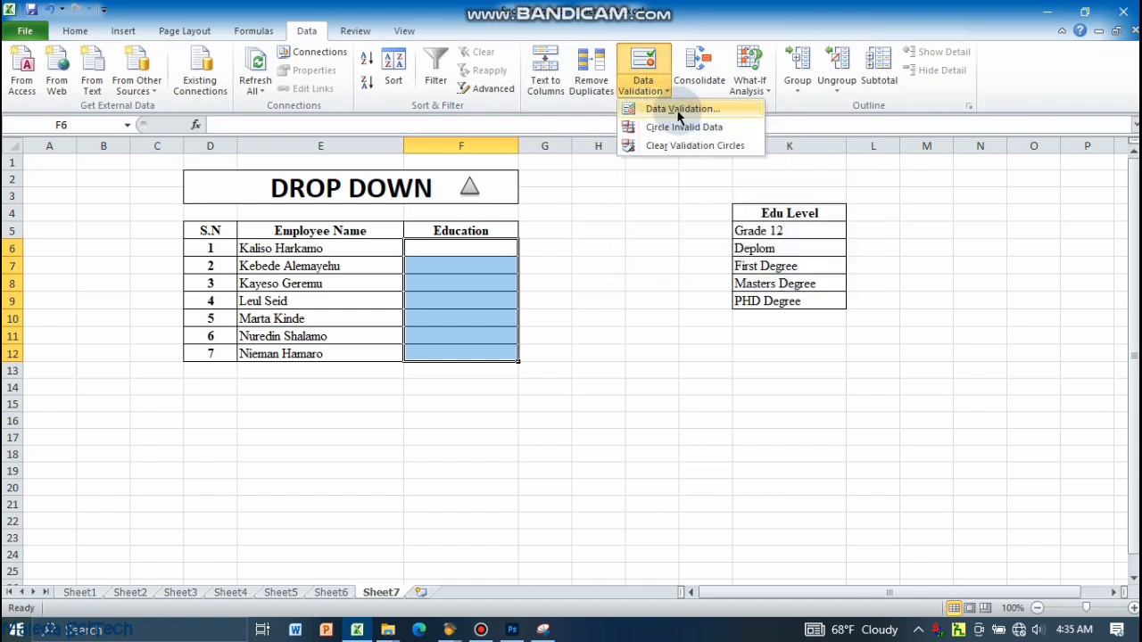
click(679, 109)
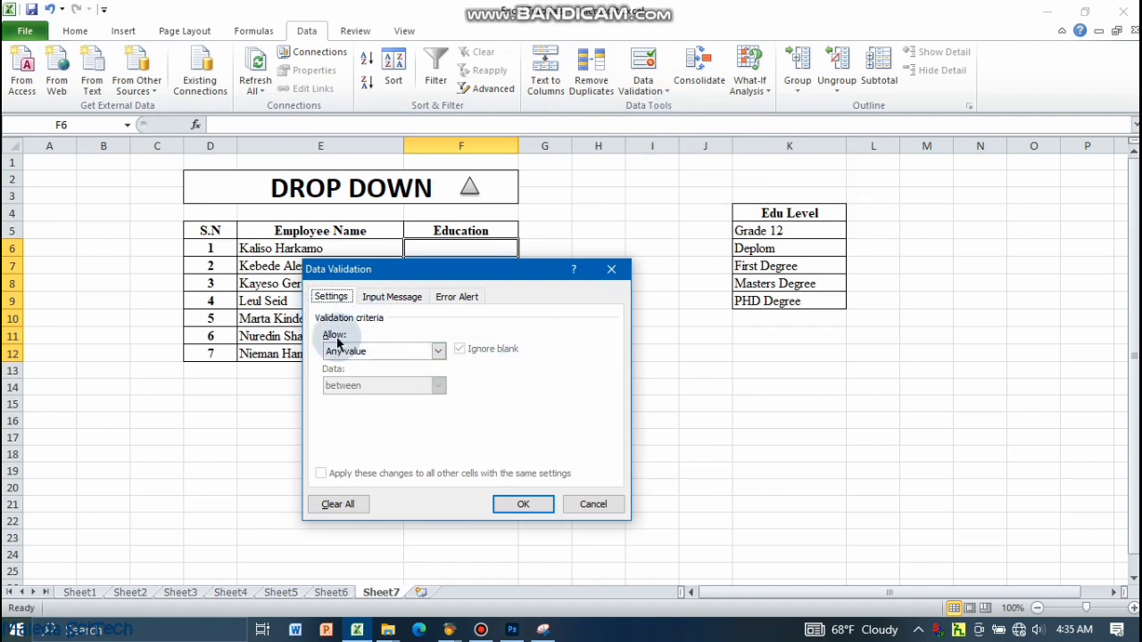
click(439, 353)
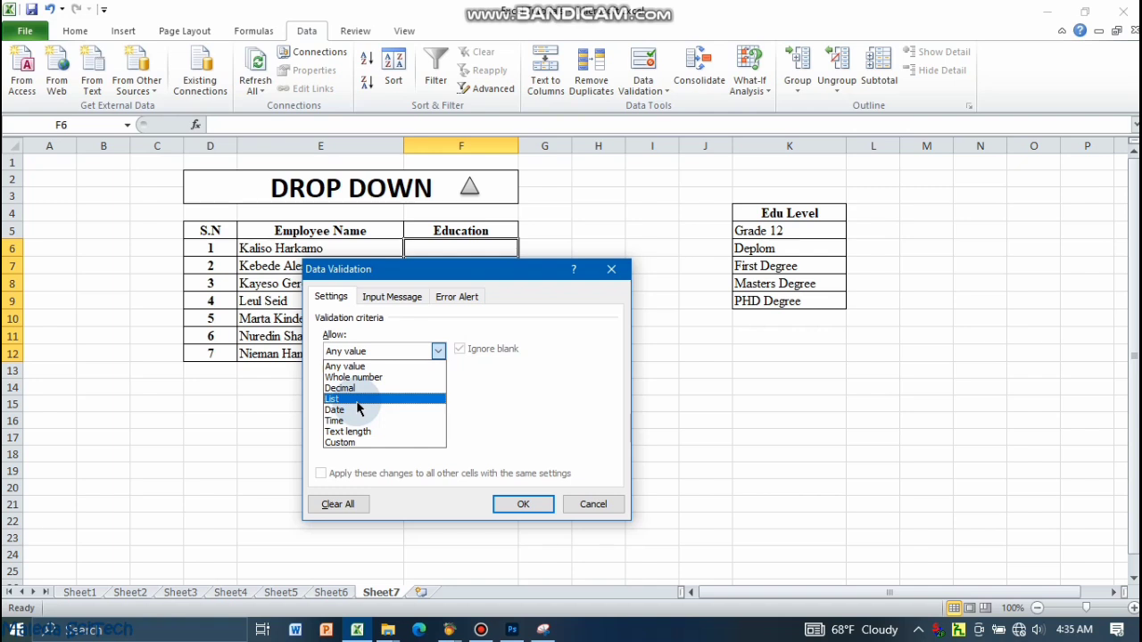
click(358, 403)
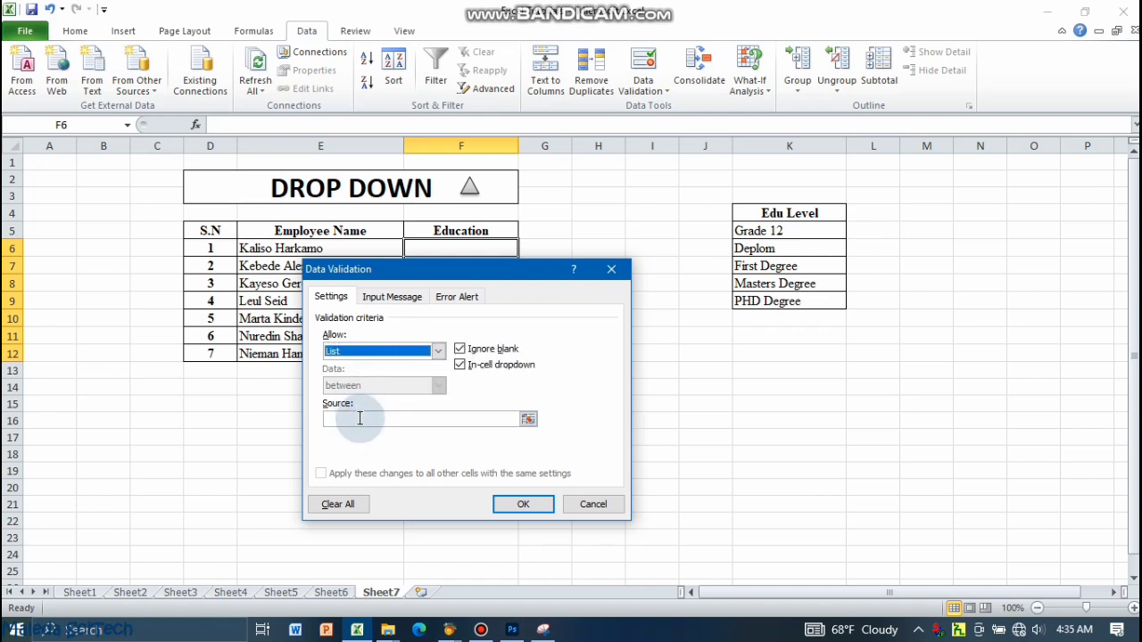
click(343, 416)
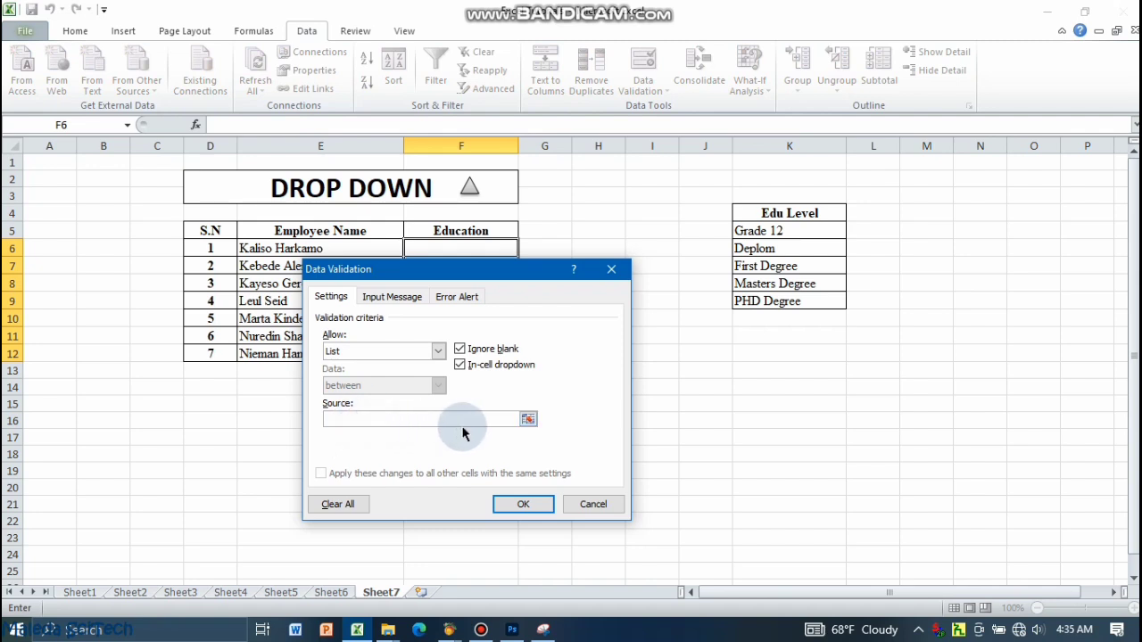
click(528, 420)
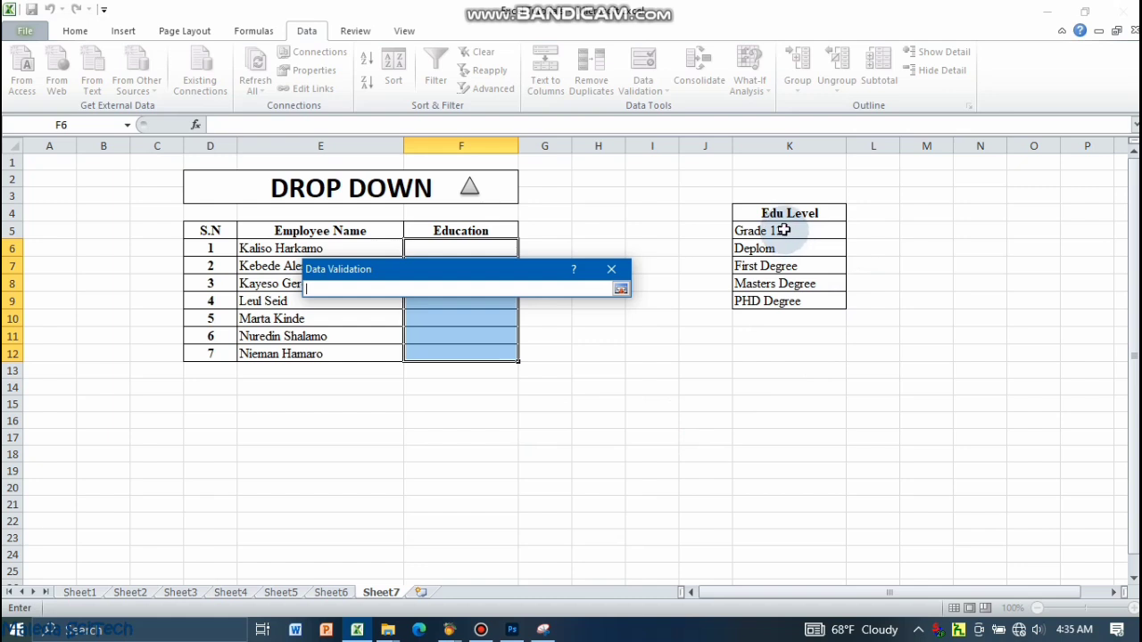
drag(783, 230, 778, 300)
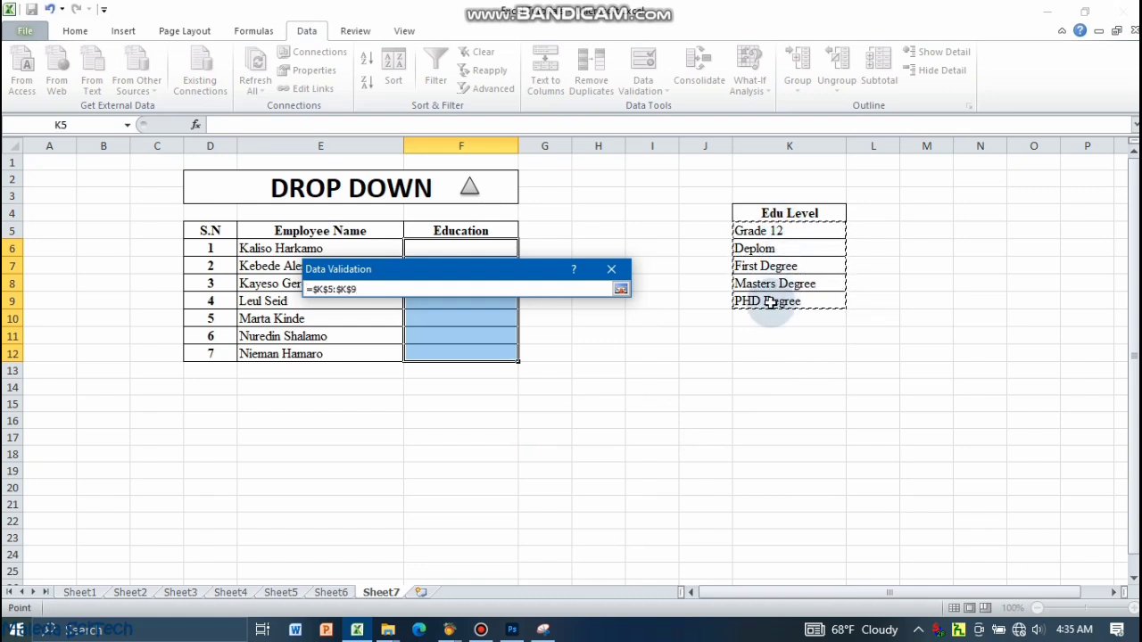
click(615, 290)
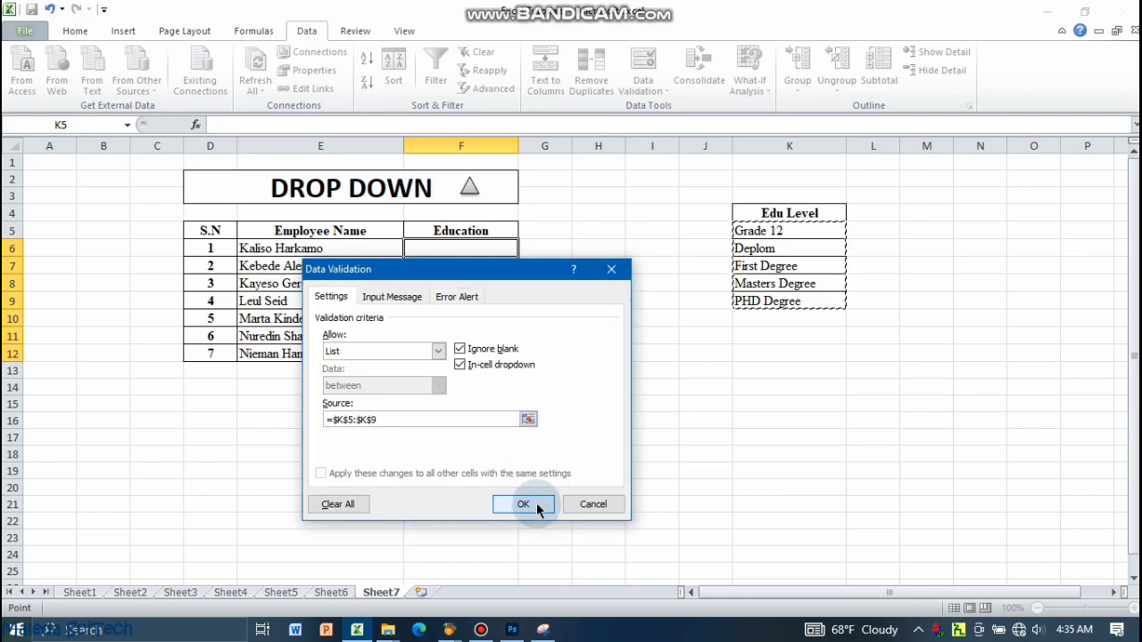
click(537, 507)
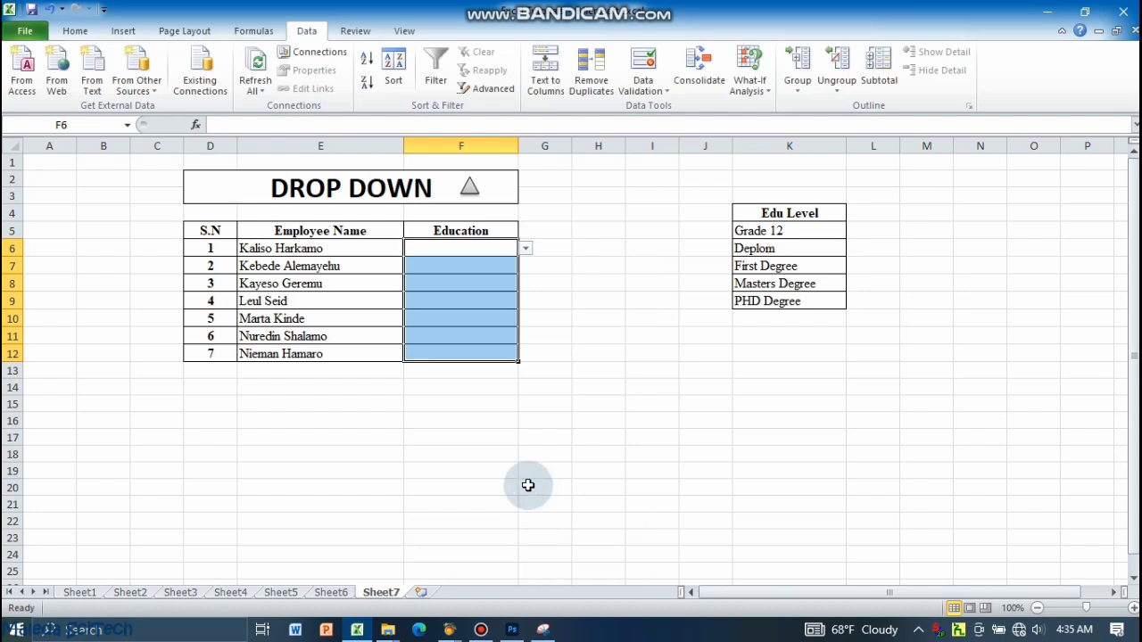
- Fill F6–F8 with Grade 12, First Degree and PHD Degree from the drop-downs
click(484, 248)
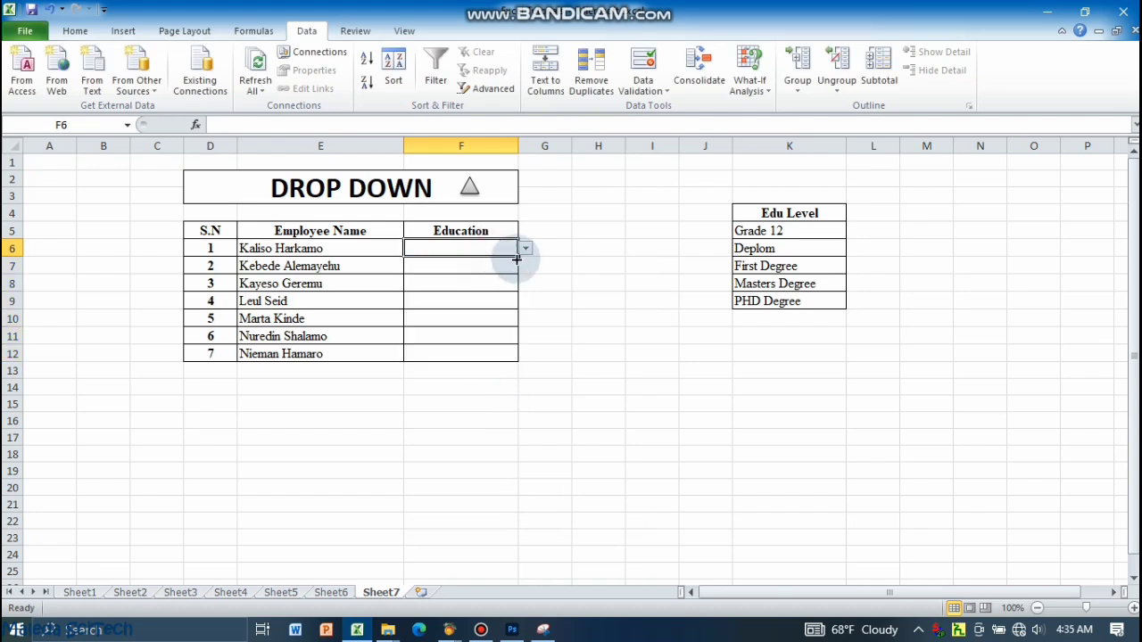
click(527, 250)
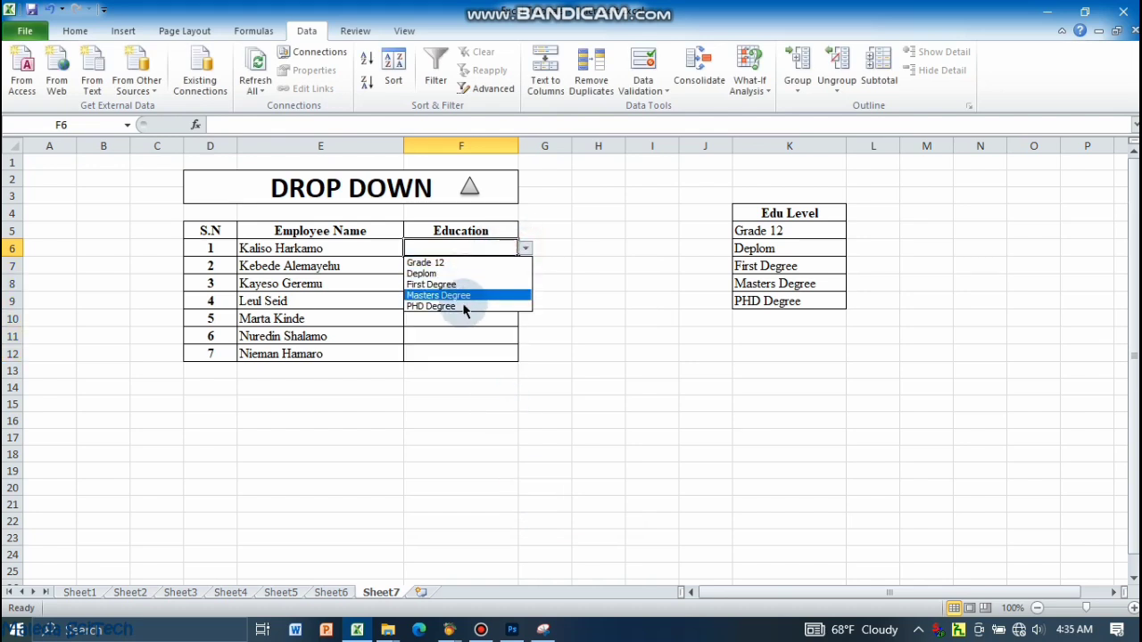
click(437, 265)
click(437, 265)
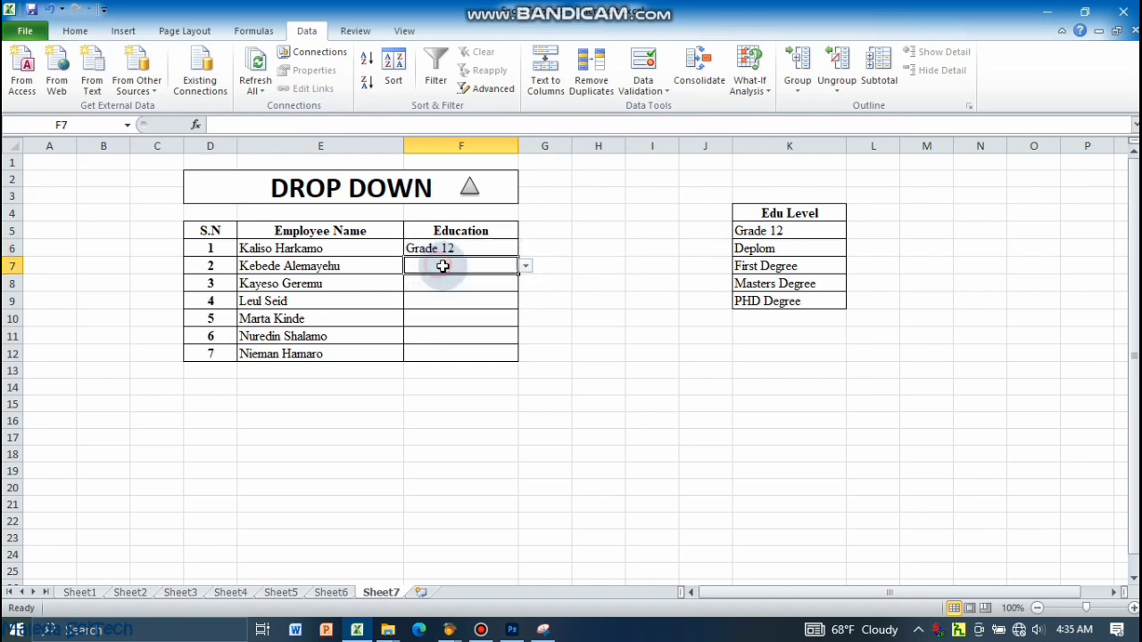
click(527, 269)
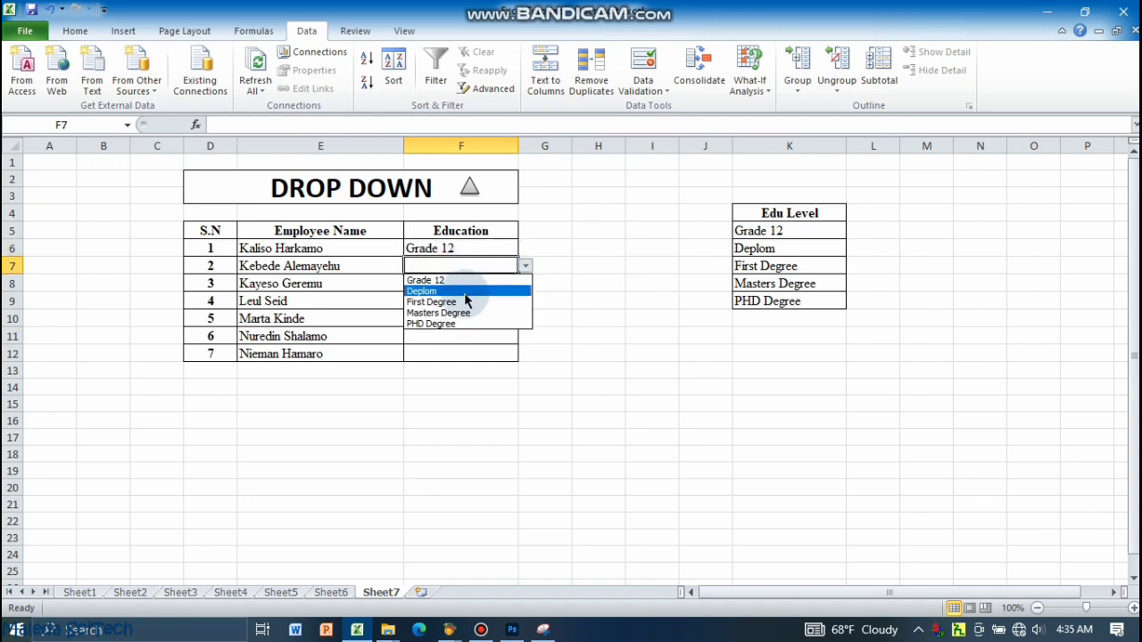
click(459, 303)
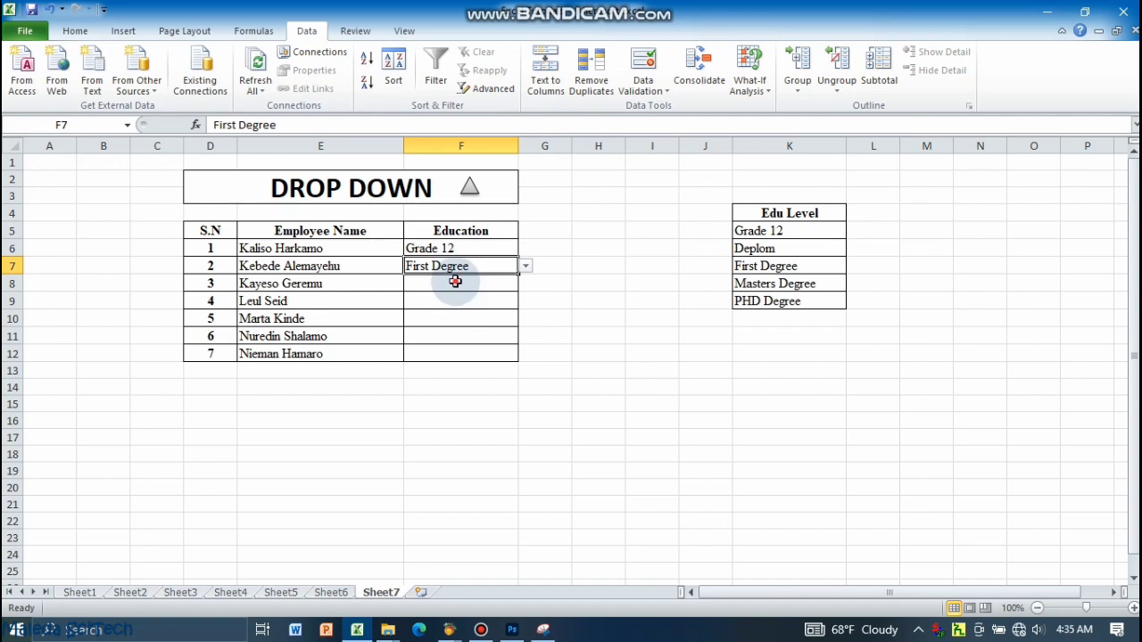
click(453, 282)
click(525, 284)
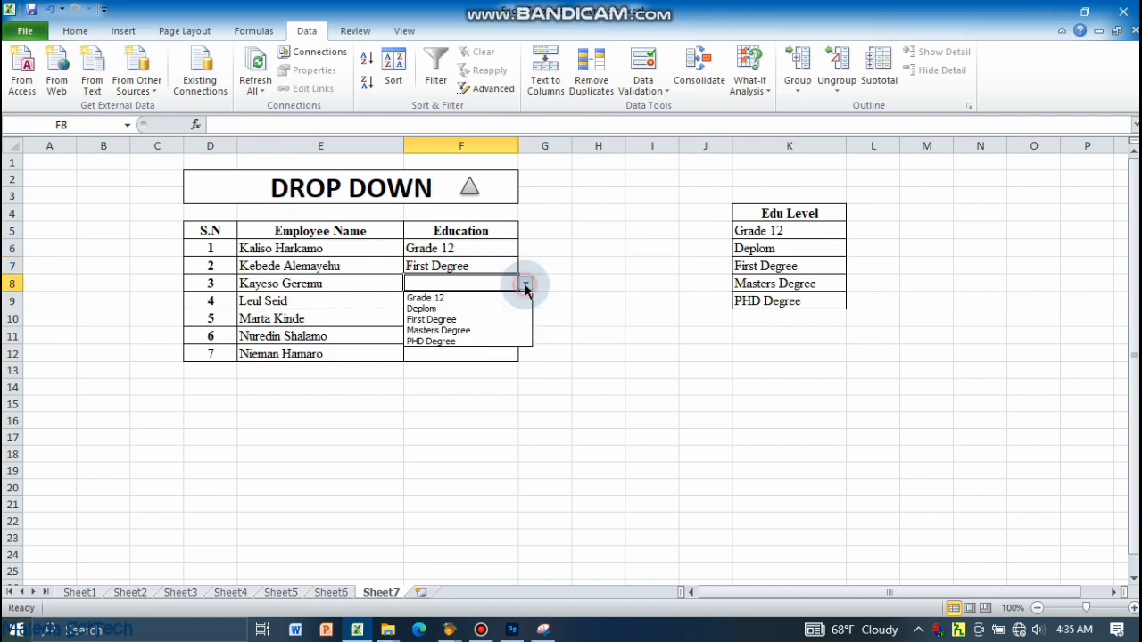
click(462, 340)
- Fill F9 with Grade 12 and F10 with Masters Degree
click(470, 301)
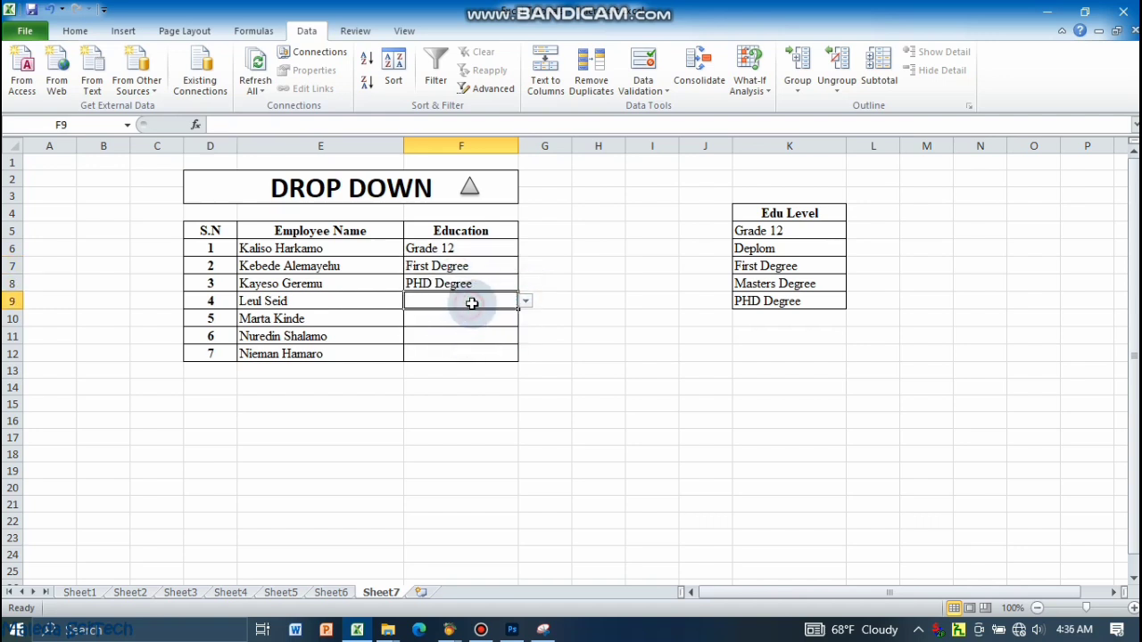
click(524, 303)
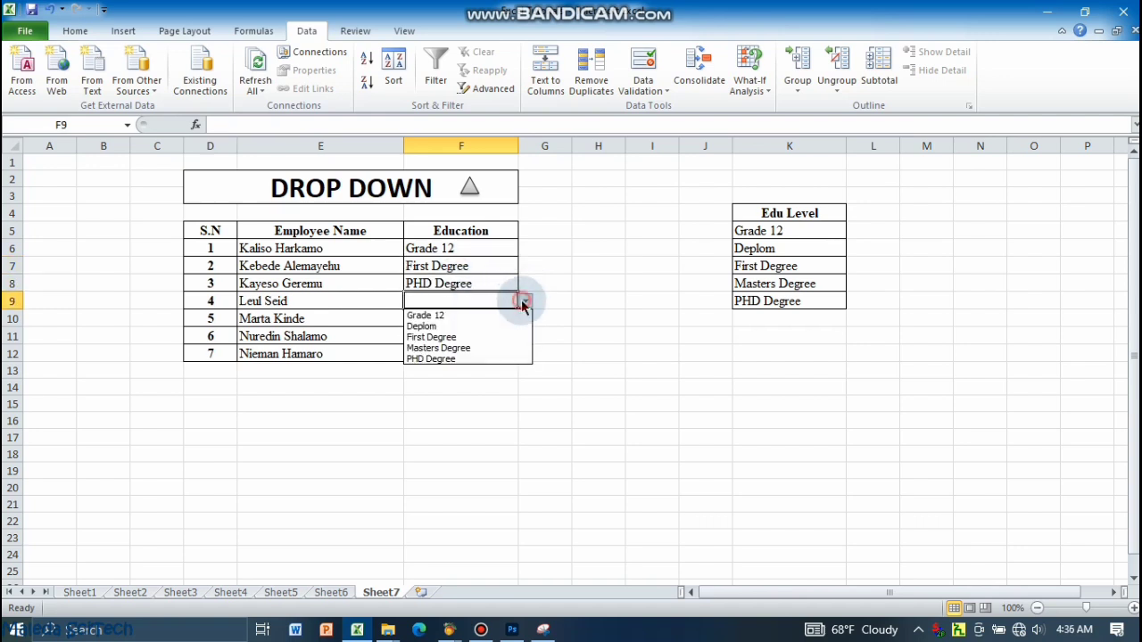
click(472, 315)
click(471, 317)
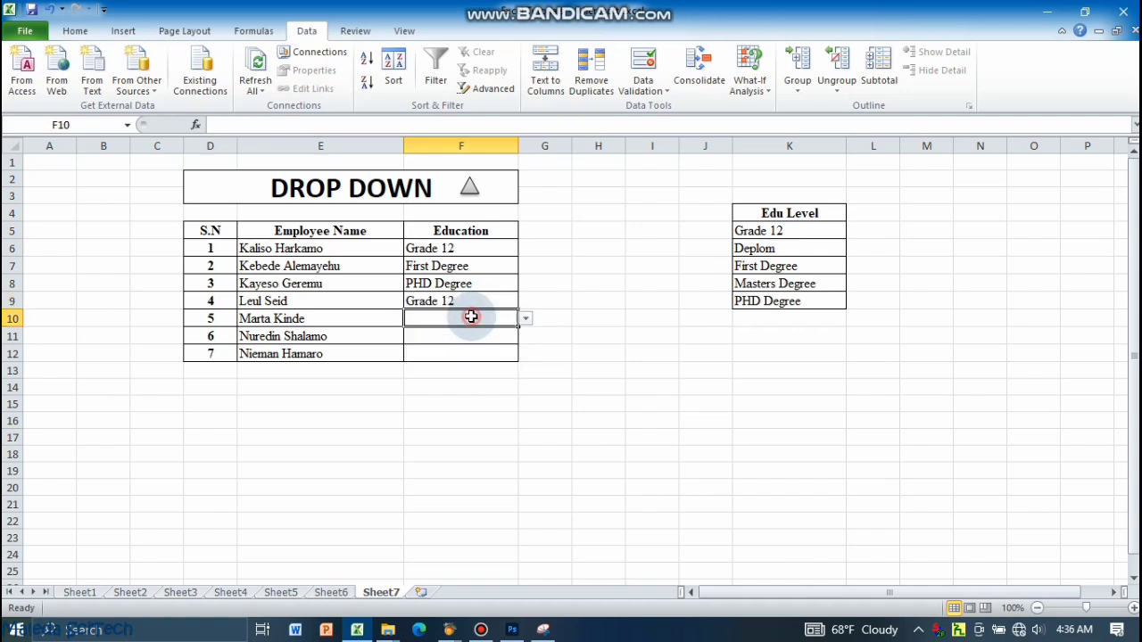
click(524, 321)
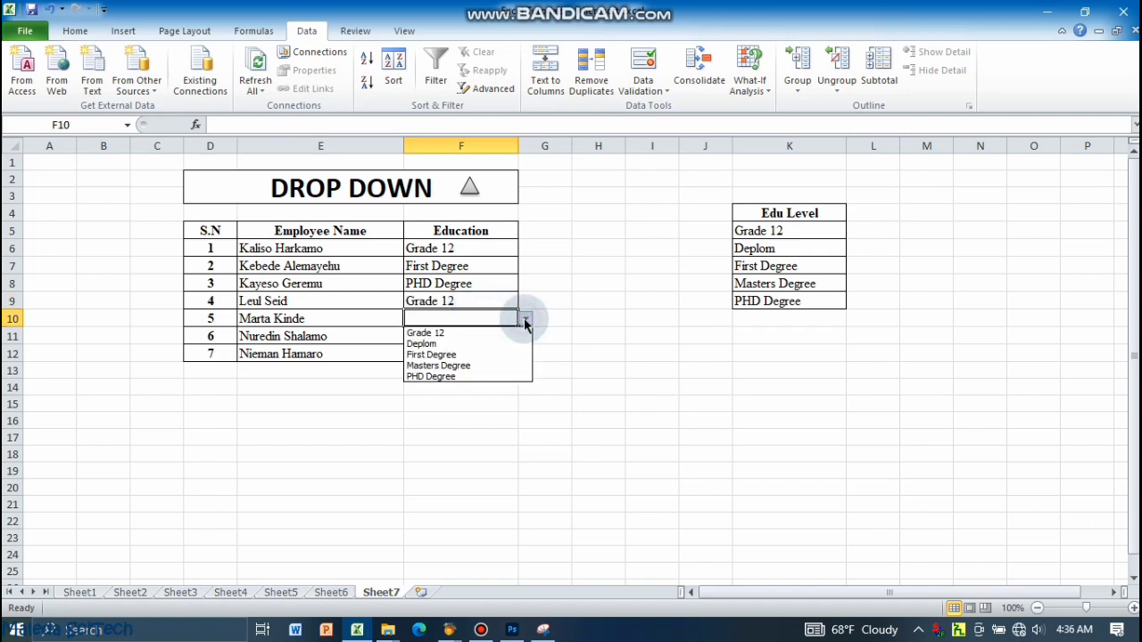
click(491, 366)
- Fill F11 with First Degree and F12 with Masters Degree, then recheck F8 and F6
click(477, 336)
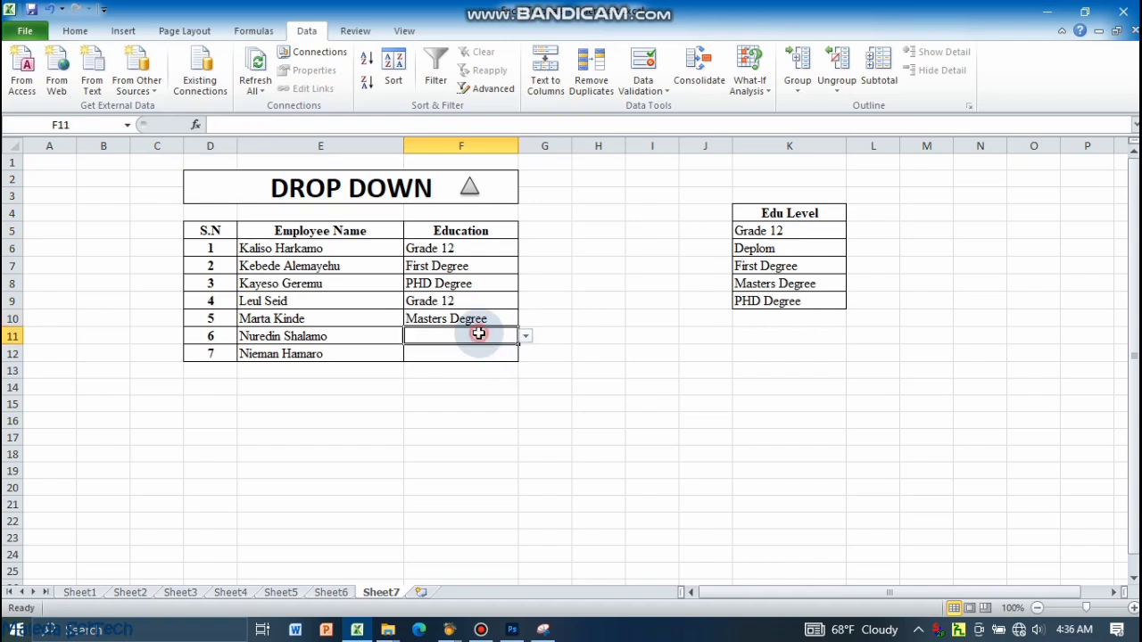
click(526, 337)
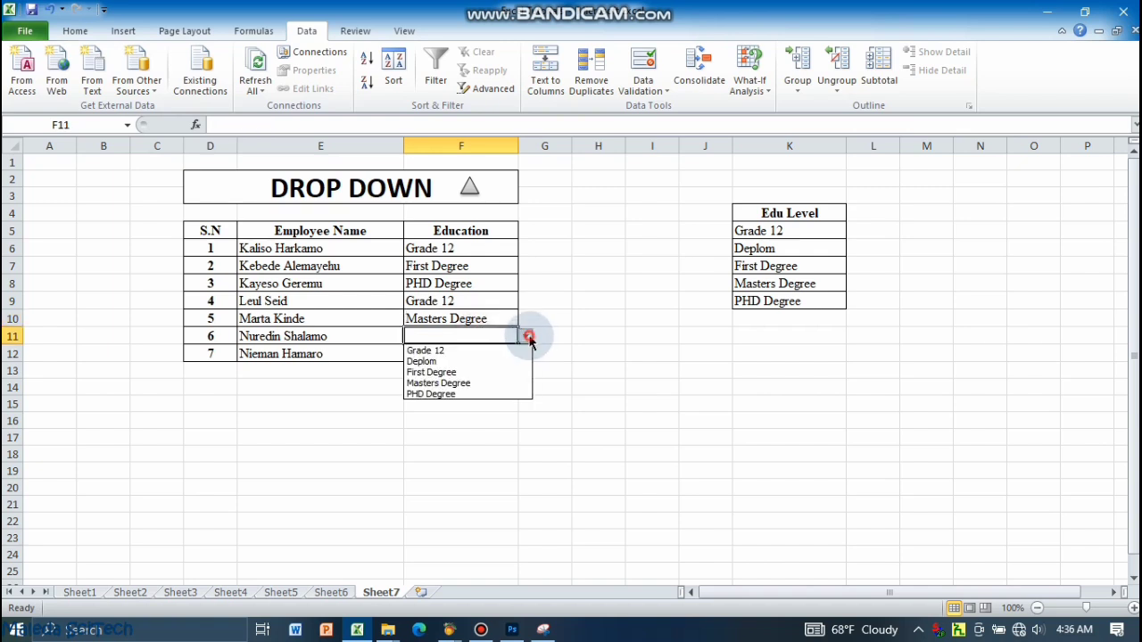
click(472, 372)
click(466, 351)
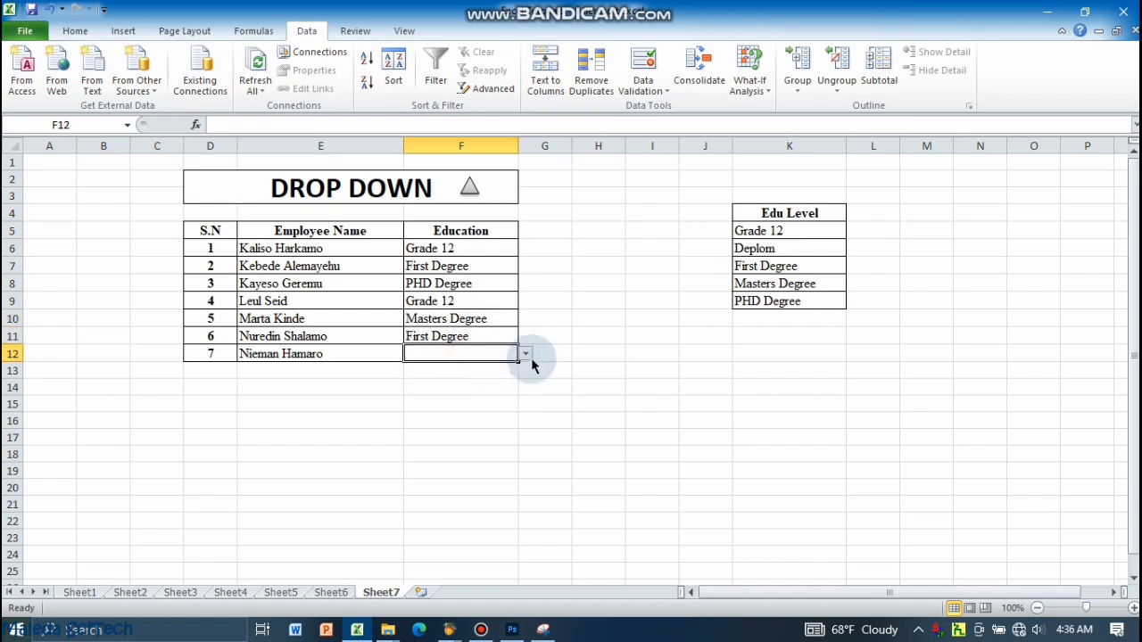
click(526, 354)
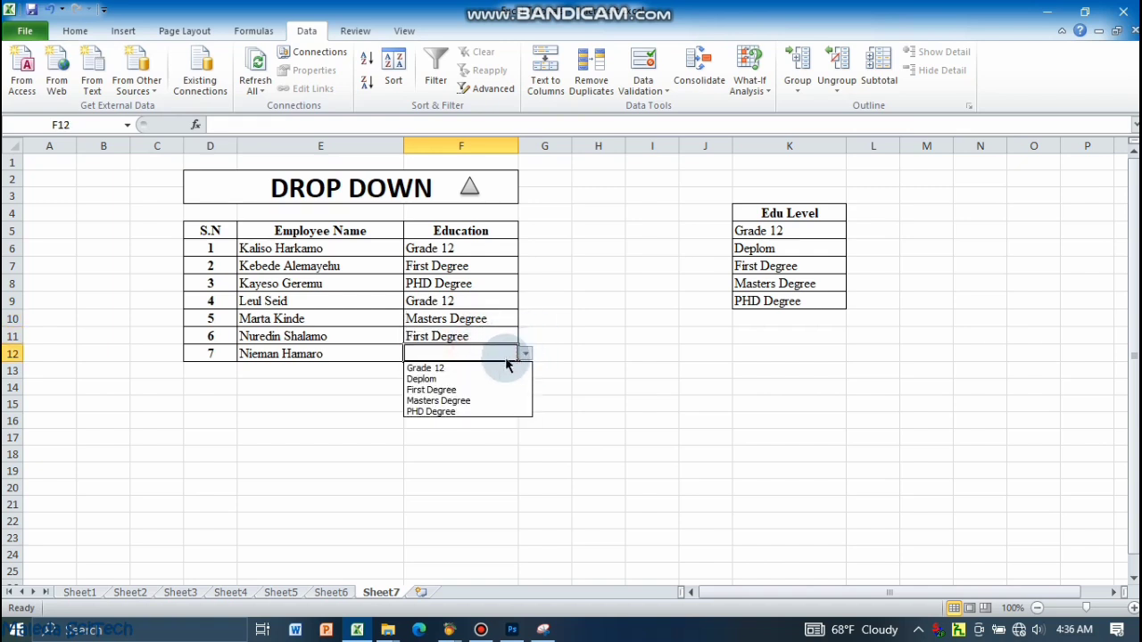
click(473, 400)
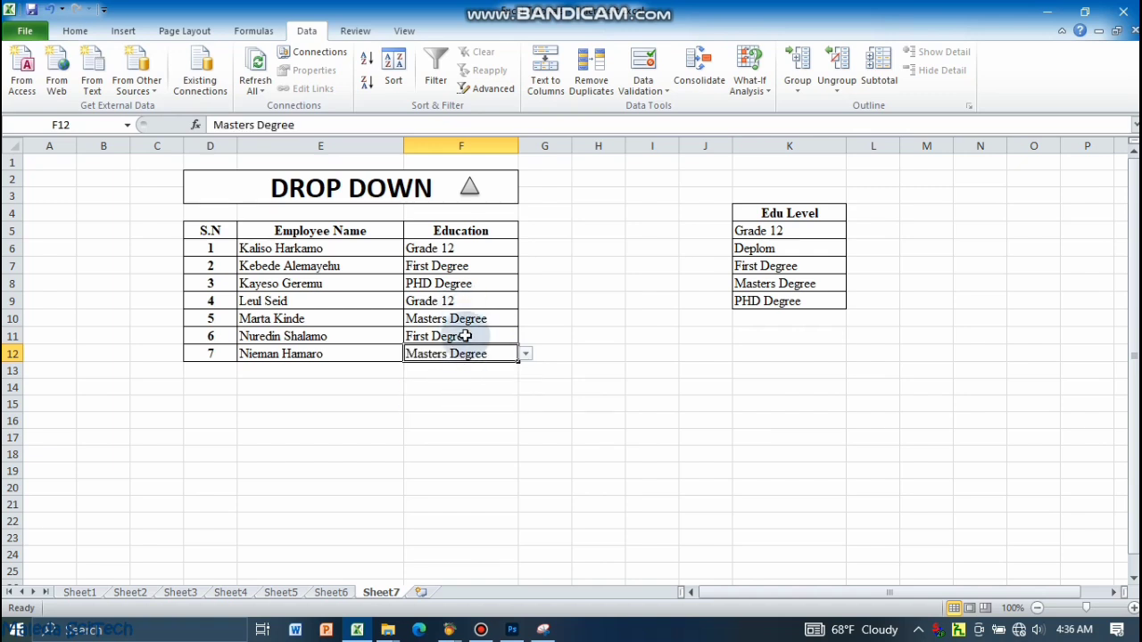
click(473, 284)
click(466, 250)
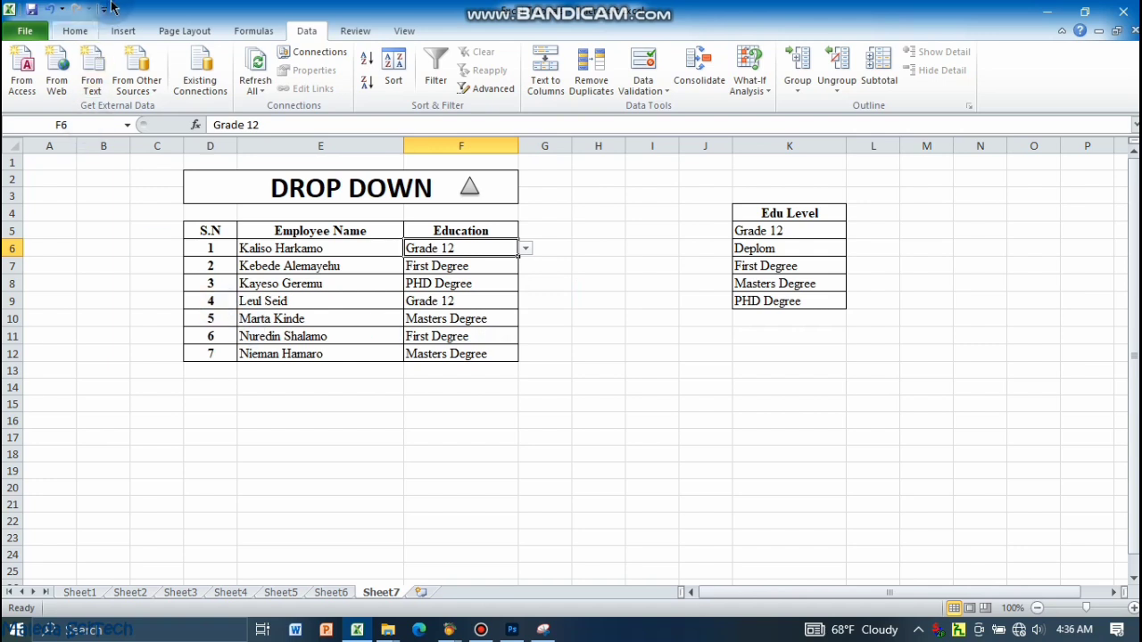
mouse_move(115, 8)
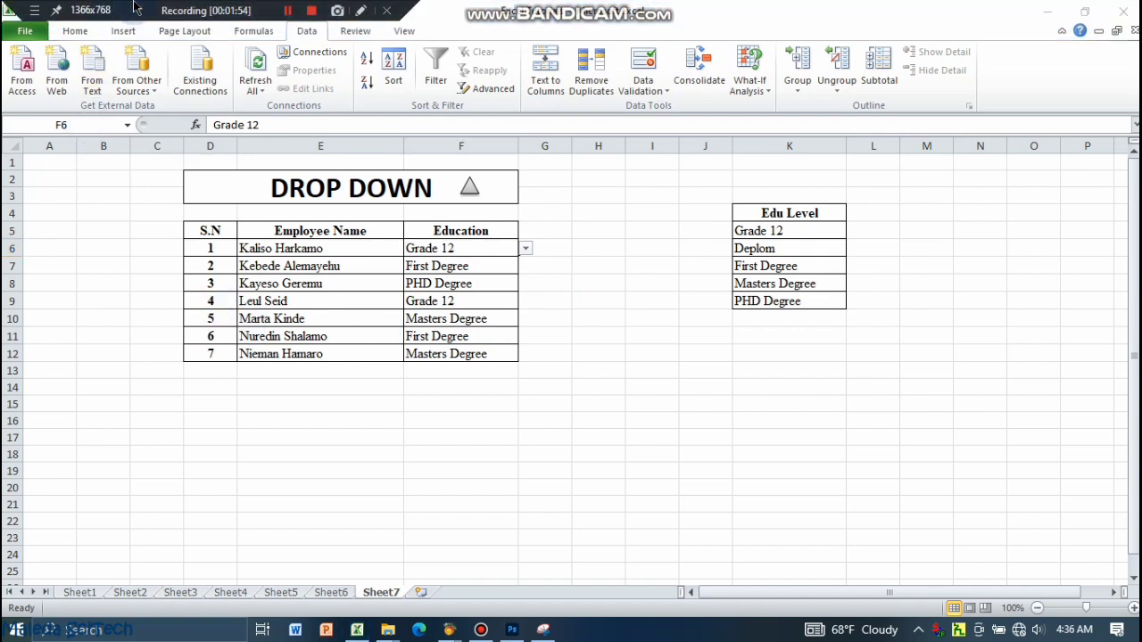